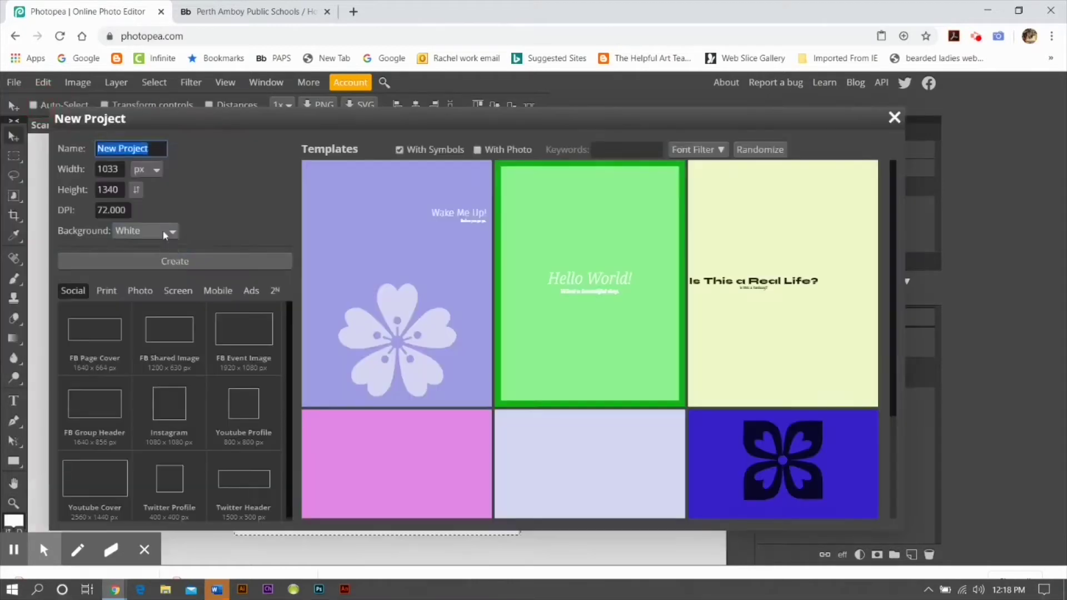
Create a new project 30 inches wide and 40 inches high at 300 DPI with a transparent background.
{"action": "left_click_drag", "start_coordinate": [122, 169], "coordinate": [62, 170]}
{"action": "type", "text": "300"}
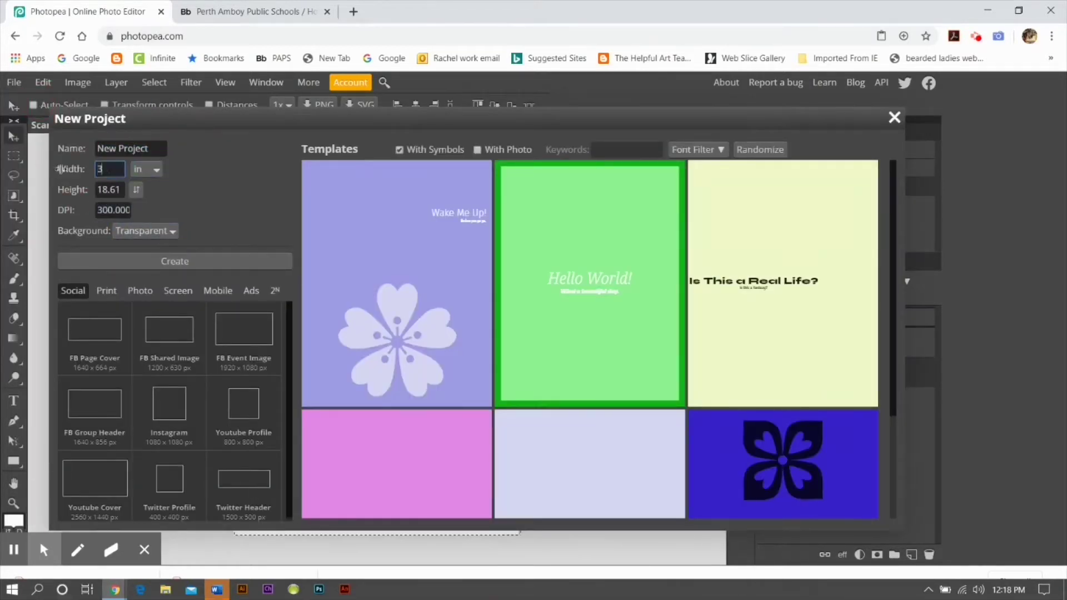
{"action": "left_click_drag", "start_coordinate": [122, 189], "coordinate": [81, 185]}
{"action": "type", "text": "40"}
{"action": "left_click", "coordinate": [166, 261]}
Paste the copied scan into the new project and close the original scan document.
{"action": "left_click", "coordinate": [43, 83]}
{"action": "left_click", "coordinate": [78, 261]}
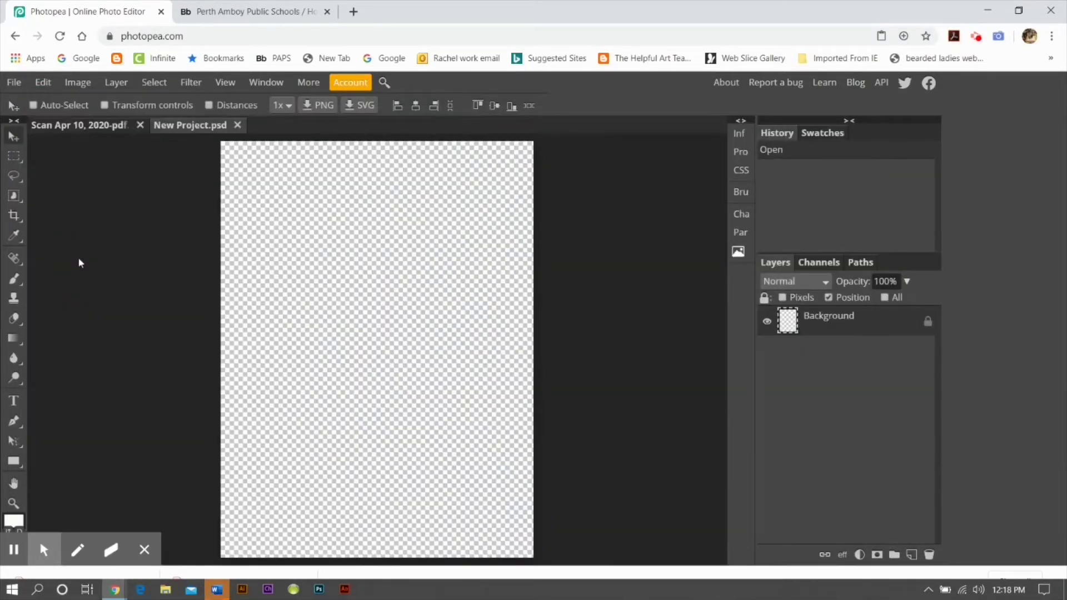
{"action": "left_click", "coordinate": [129, 125]}
{"action": "left_click", "coordinate": [591, 129]}
{"action": "left_click", "coordinate": [176, 164]}
Unlock the Background layer and scale the pasted drawings up to fill much more of the canvas.
{"action": "left_click", "coordinate": [43, 82]}
{"action": "left_click", "coordinate": [125, 410]}
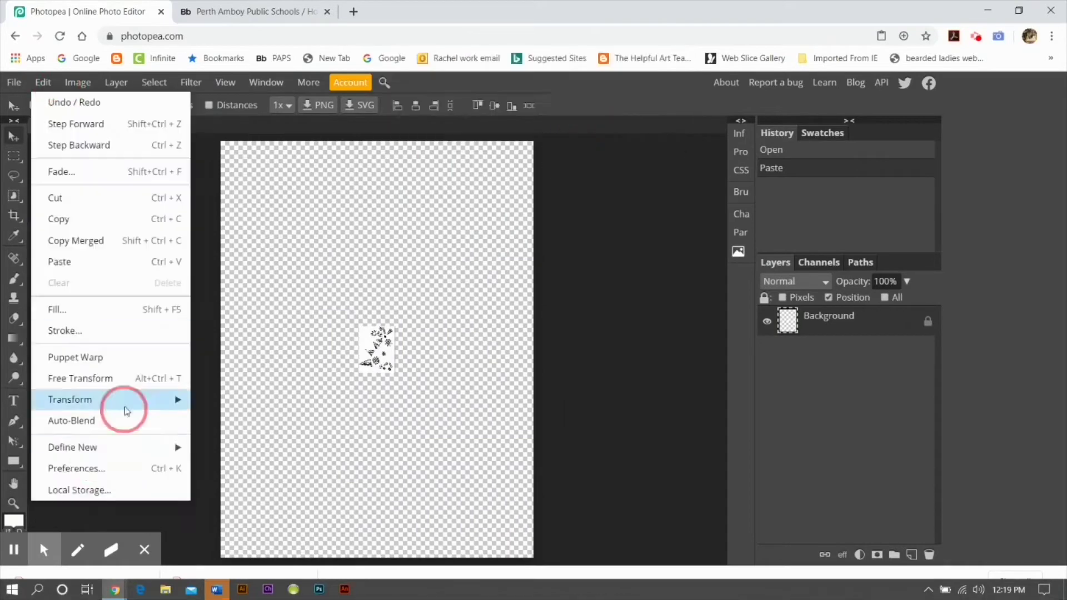
{"action": "left_click", "coordinate": [265, 352]}
{"action": "left_click", "coordinate": [928, 322]}
{"action": "left_click", "coordinate": [43, 82]}
{"action": "left_click", "coordinate": [125, 400]}
{"action": "left_click", "coordinate": [265, 352]}
{"action": "left_click_drag", "start_coordinate": [359, 326], "coordinate": [232, 162]}
{"action": "left_click", "coordinate": [528, 106]}
Rotate the drawings 90° clockwise and move them to the upper part of the canvas.
{"action": "left_click", "coordinate": [43, 82]}
{"action": "mouse_move", "coordinate": [81, 399]}
{"action": "left_click", "coordinate": [245, 465]}
{"action": "left_click", "coordinate": [19, 139]}
{"action": "left_click_drag", "start_coordinate": [320, 267], "coordinate": [376, 227]}
Scale the drawings to 137% so they span nearly the full canvas width.
{"action": "left_click", "coordinate": [42, 82]}
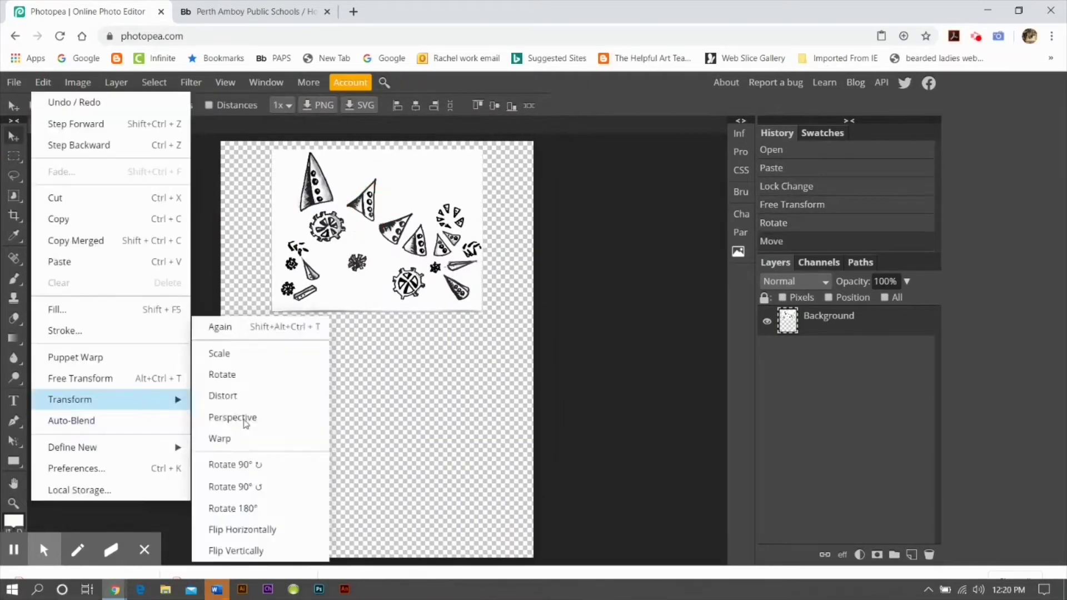
{"action": "left_click", "coordinate": [222, 352]}
{"action": "left_click_drag", "start_coordinate": [483, 310], "coordinate": [519, 344]}
{"action": "left_click_drag", "start_coordinate": [272, 341], "coordinate": [233, 373]}
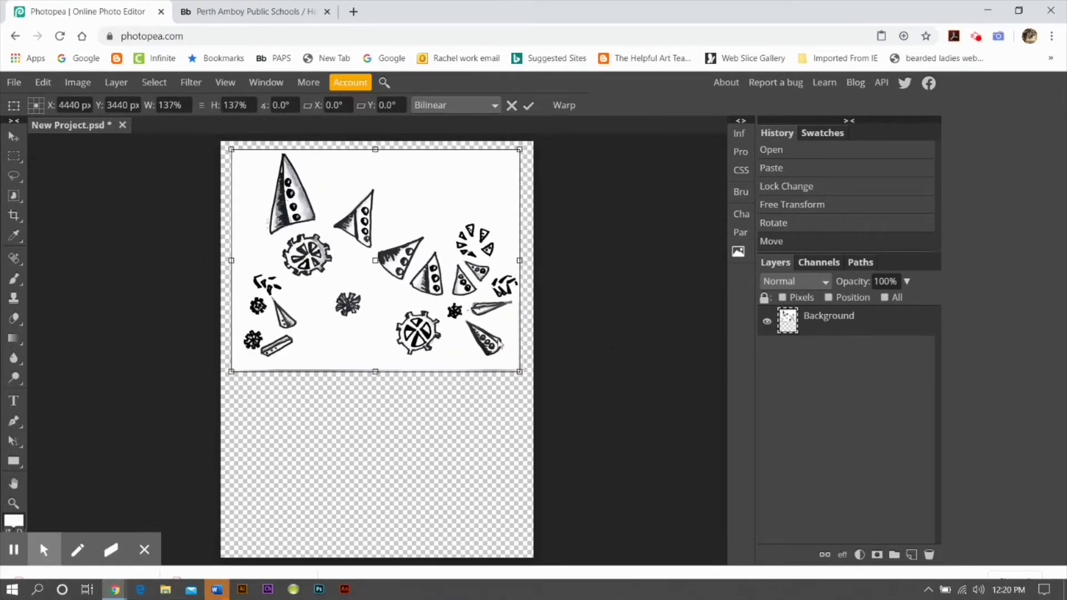
{"action": "left_click", "coordinate": [529, 106]}
Open the second scan, Scan Apr 10, 2020 (2), and copy its Bitmap layer into the first New Project.psd.
{"action": "left_click", "coordinate": [14, 83]}
{"action": "left_click", "coordinate": [25, 124]}
{"action": "double_click", "coordinate": [222, 138]}
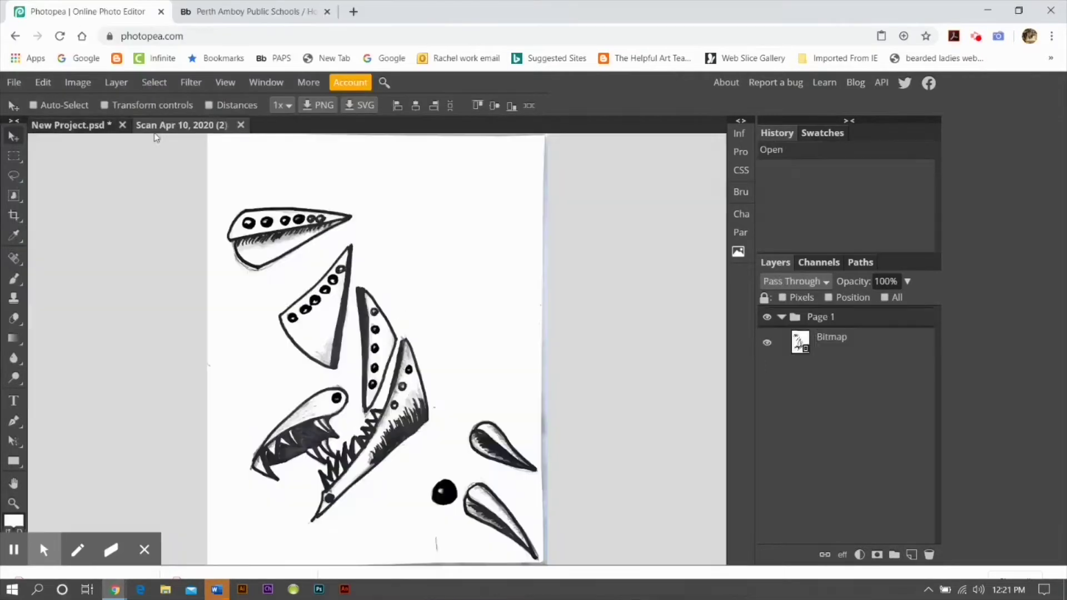
{"action": "right_click", "coordinate": [832, 338]}
{"action": "left_click", "coordinate": [722, 268]}
{"action": "left_click", "coordinate": [43, 83]}
{"action": "left_click", "coordinate": [67, 212]}
{"action": "left_click", "coordinate": [71, 125]}
{"action": "key", "text": "ctrl+v"}
Rotate the newly pasted scan on Layer 1 by 90° clockwise.
{"action": "left_click", "coordinate": [45, 83]}
{"action": "mouse_move", "coordinate": [80, 399]}
{"action": "left_click", "coordinate": [250, 467]}
Enlarge the second scan to nearly the canvas width and position it over the lower part of the canvas.
{"action": "key", "text": "ctrl+alt+t"}
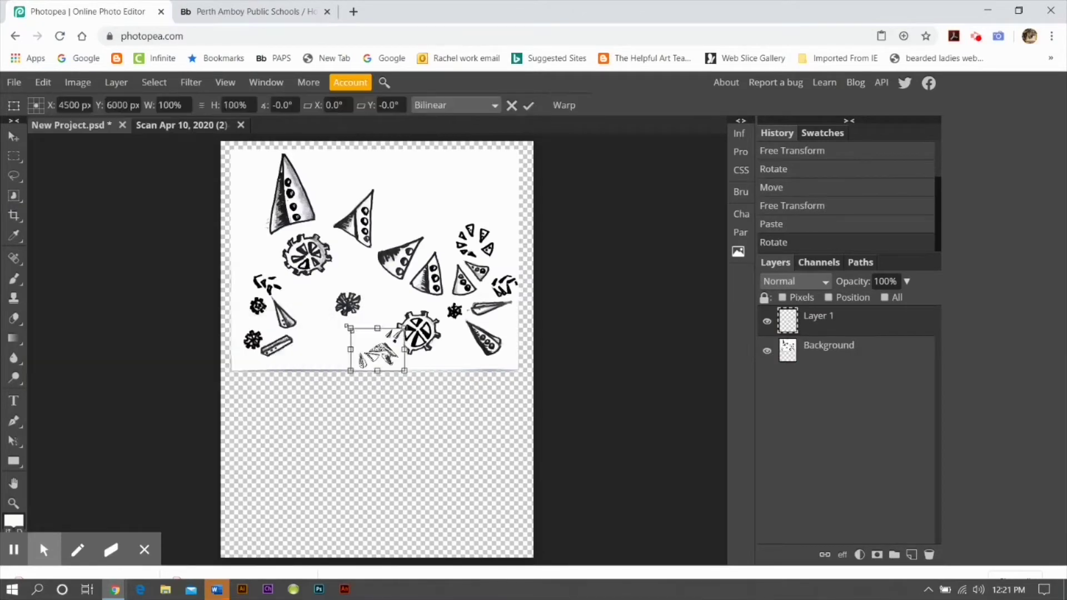
{"action": "left_click_drag", "start_coordinate": [350, 328], "coordinate": [189, 200]}
{"action": "left_click_drag", "start_coordinate": [405, 370], "coordinate": [502, 447]}
{"action": "left_click_drag", "start_coordinate": [364, 403], "coordinate": [398, 428]}
{"action": "left_click_drag", "start_coordinate": [535, 472], "coordinate": [498, 443]}
{"action": "left_click_drag", "start_coordinate": [335, 316], "coordinate": [357, 384]}
{"action": "left_click", "coordinate": [528, 105]}
Try to extend the canvas to a height of 50 inches, and undo it.
{"action": "left_click", "coordinate": [78, 83]}
{"action": "left_click", "coordinate": [95, 215]}
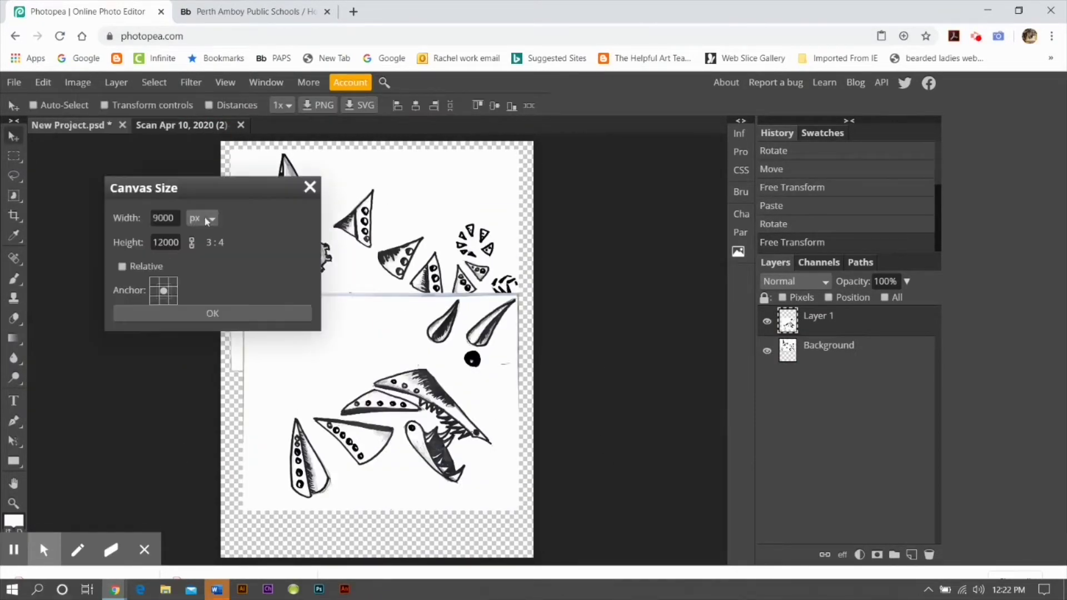
{"action": "left_click", "coordinate": [204, 218]}
{"action": "left_click", "coordinate": [200, 261]}
{"action": "left_click_drag", "start_coordinate": [179, 243], "coordinate": [142, 242]}
{"action": "type", "text": "50"}
{"action": "left_click", "coordinate": [224, 318]}
{"action": "key", "text": "ctrl+z"}
Set the canvas height to 50 inches.
{"action": "left_click", "coordinate": [78, 82]}
{"action": "left_click", "coordinate": [94, 215]}
{"action": "type", "text": "50"}
{"action": "left_click", "coordinate": [216, 313]}
Move the second scan below the first one and scale it to match the first scan's width.
{"action": "scroll", "coordinate": [359, 326], "scroll_direction": "down", "scroll_amount": 3}
{"action": "left_click_drag", "start_coordinate": [359, 326], "coordinate": [347, 402]}
{"action": "left_click", "coordinate": [43, 82]}
{"action": "left_click", "coordinate": [72, 360]}
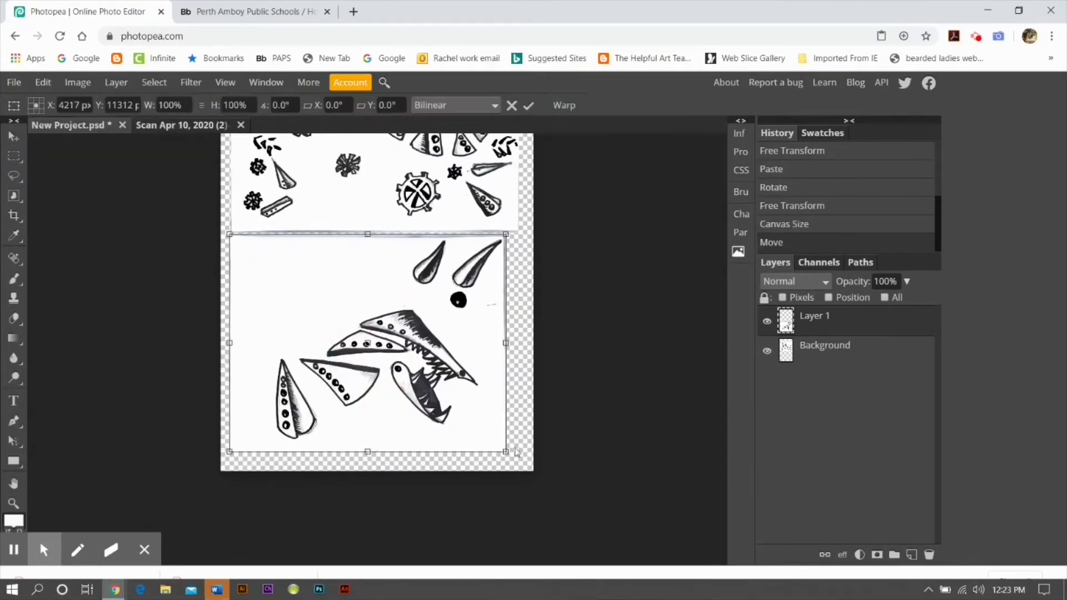
{"action": "left_click_drag", "start_coordinate": [506, 452], "coordinate": [519, 444]}
{"action": "left_click", "coordinate": [529, 105]}
Select the white paper area of Layer 1 with the Magic Wand and delete it.
{"action": "scroll", "coordinate": [43, 217], "scroll_direction": "up", "scroll_amount": 2}
{"action": "left_click", "coordinate": [14, 196]}
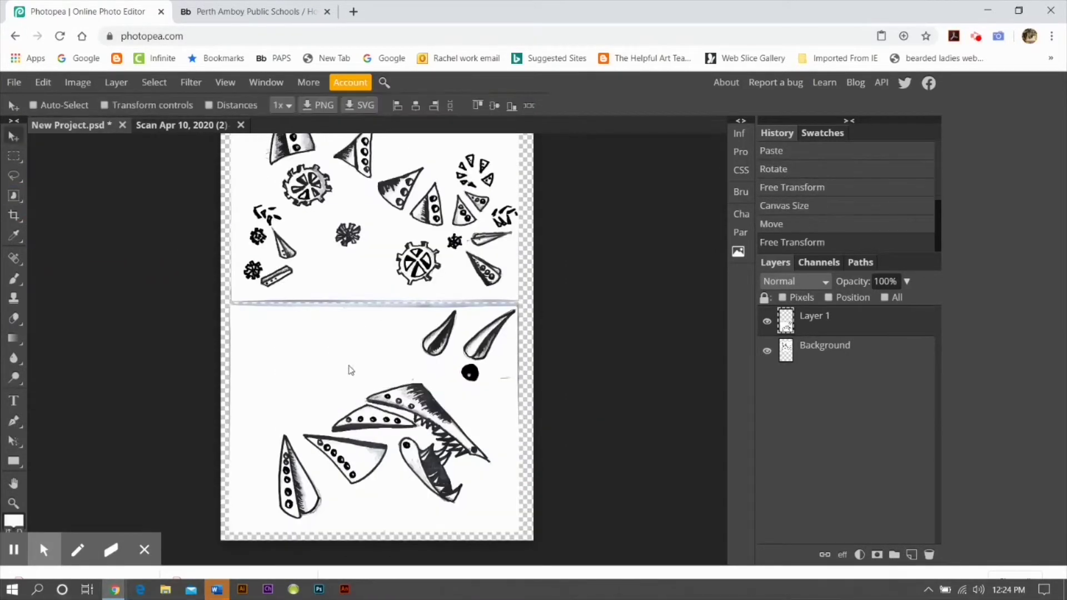
{"action": "left_click", "coordinate": [350, 369]}
{"action": "left_click", "coordinate": [14, 196]}
{"action": "left_click", "coordinate": [61, 217]}
{"action": "double_click", "coordinate": [340, 381]}
{"action": "key", "text": "Delete"}
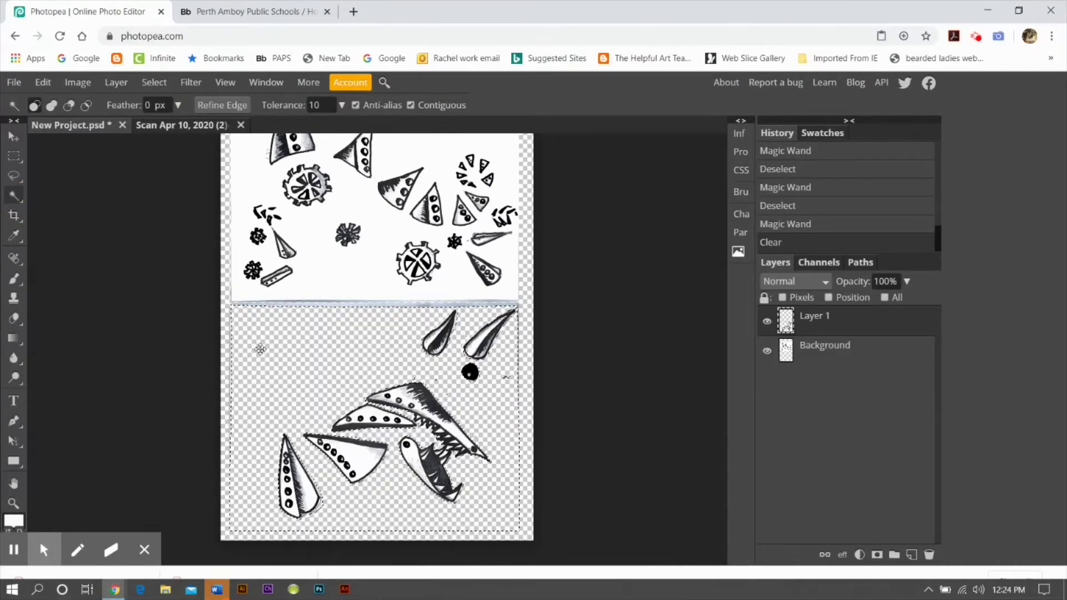
Remove the white paper area from the Background layer with the Magic Wand and deselect.
{"action": "left_click", "coordinate": [828, 349]}
{"action": "key", "text": "ctrl+d"}
{"action": "left_click", "coordinate": [375, 269]}
{"action": "left_click", "coordinate": [327, 267]}
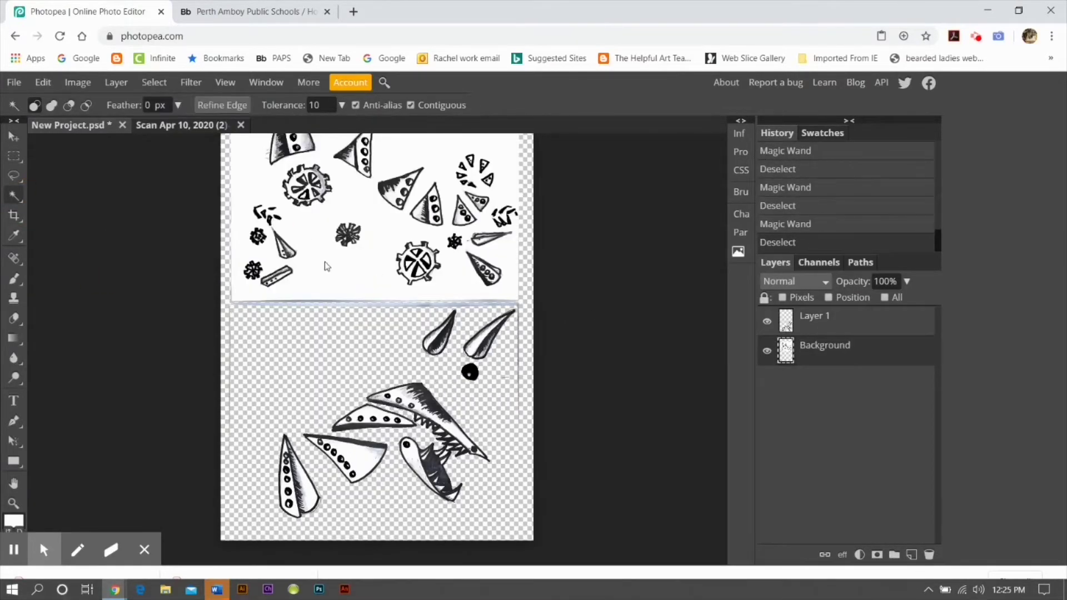
{"action": "key", "text": "Delete"}
{"action": "key", "text": "ctrl+d"}
Erase the leftover scan edge lines on the Background layer and Layer 1 with a 401 px Eraser.
{"action": "left_click", "coordinate": [14, 317]}
{"action": "left_click", "coordinate": [46, 106]}
{"action": "left_click", "coordinate": [97, 143]}
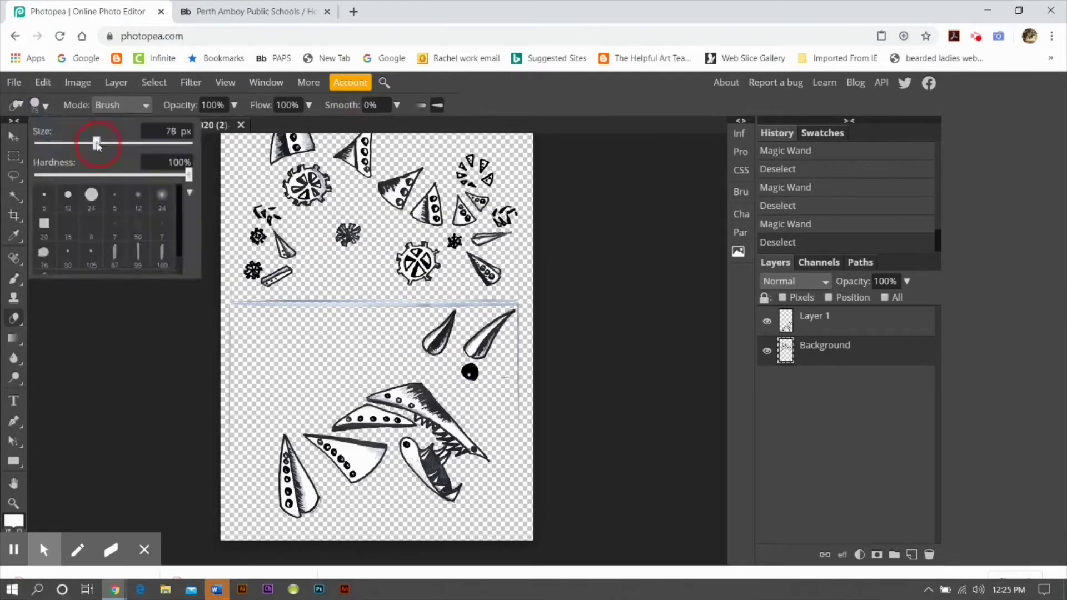
{"action": "left_click", "coordinate": [46, 106]}
{"action": "mouse_move", "coordinate": [319, 302]}
{"action": "left_mouse_down"}
{"action": "mouse_move", "coordinate": [378, 305]}
{"action": "mouse_move", "coordinate": [252, 309]}
{"action": "mouse_move", "coordinate": [455, 297]}
{"action": "left_mouse_up"}
{"action": "left_click", "coordinate": [815, 321]}
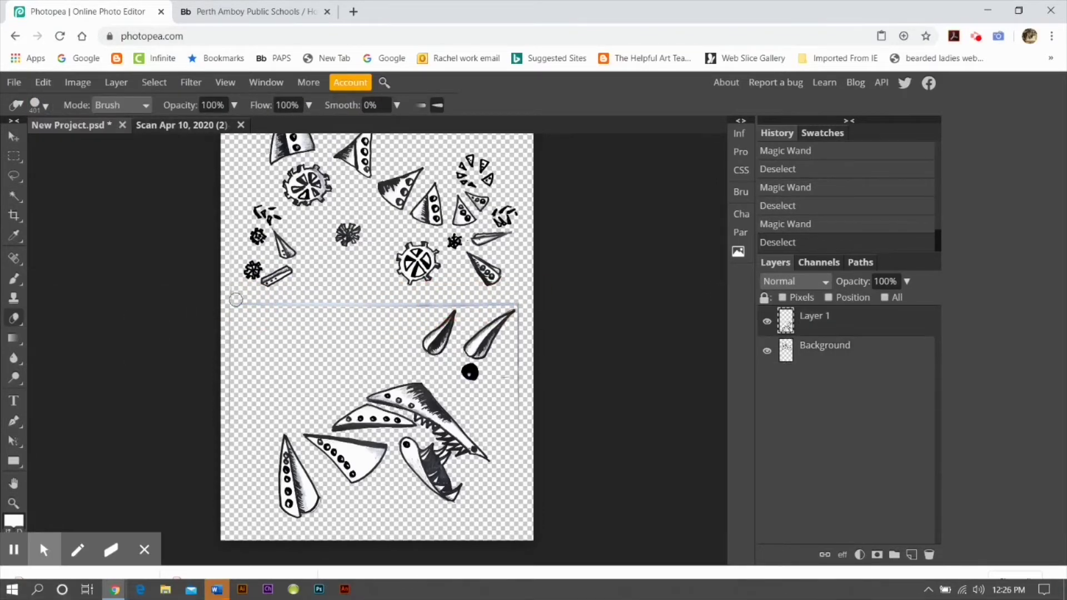
{"action": "mouse_move", "coordinate": [261, 303]}
{"action": "left_mouse_down"}
{"action": "mouse_move", "coordinate": [520, 308]}
{"action": "mouse_move", "coordinate": [519, 411]}
{"action": "mouse_move", "coordinate": [233, 339]}
{"action": "left_mouse_up"}
Merge Layer 1 and the Background layer into a single layer.
{"action": "left_click", "coordinate": [13, 502]}
{"action": "left_click", "coordinate": [171, 257]}
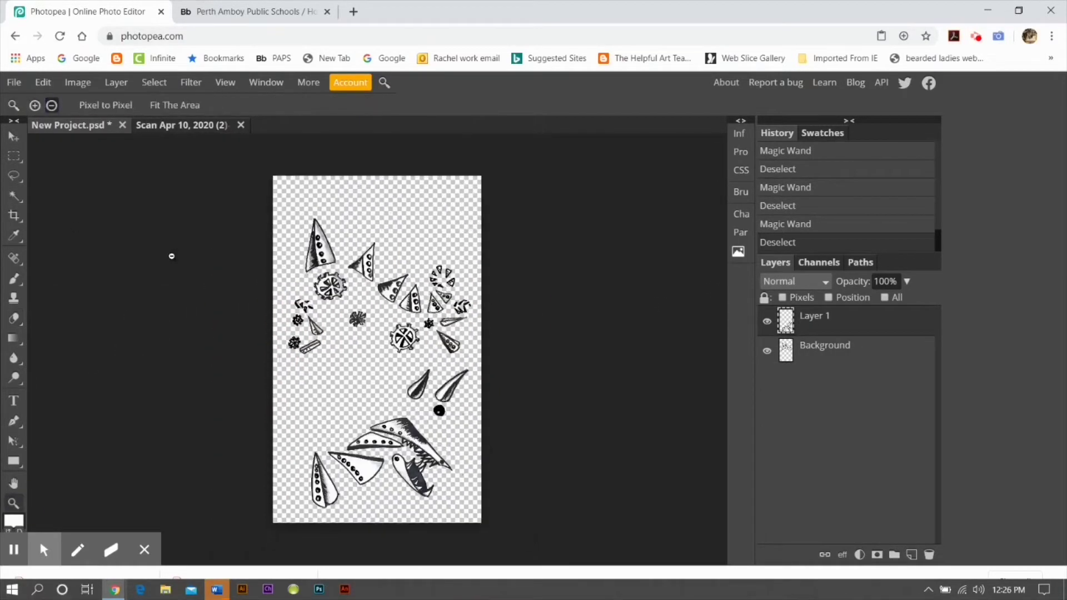
{"action": "left_click", "coordinate": [116, 83]}
{"action": "left_click", "coordinate": [166, 482]}
Rotate the whole image 90° counterclockwise into landscape orientation.
{"action": "left_click", "coordinate": [78, 83]}
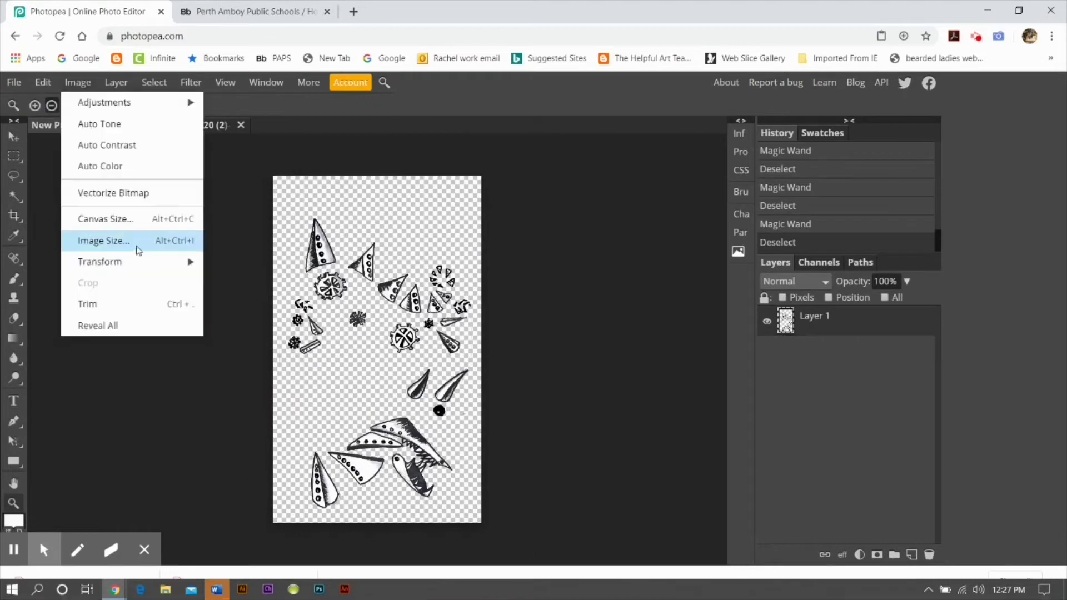
{"action": "mouse_move", "coordinate": [139, 260]}
{"action": "left_click", "coordinate": [255, 284]}
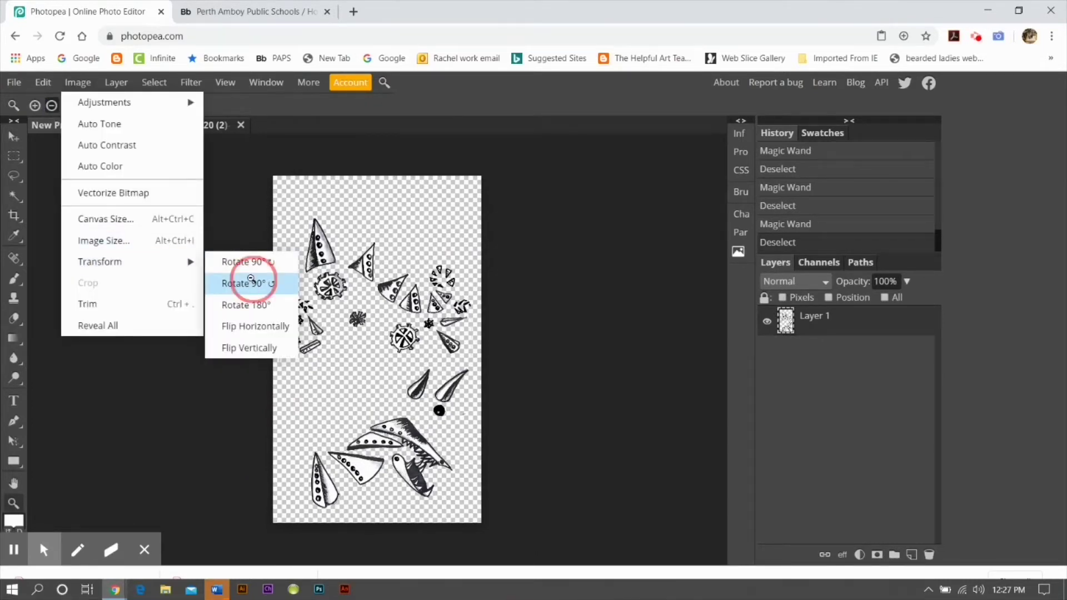
{"action": "left_click", "coordinate": [393, 328]}
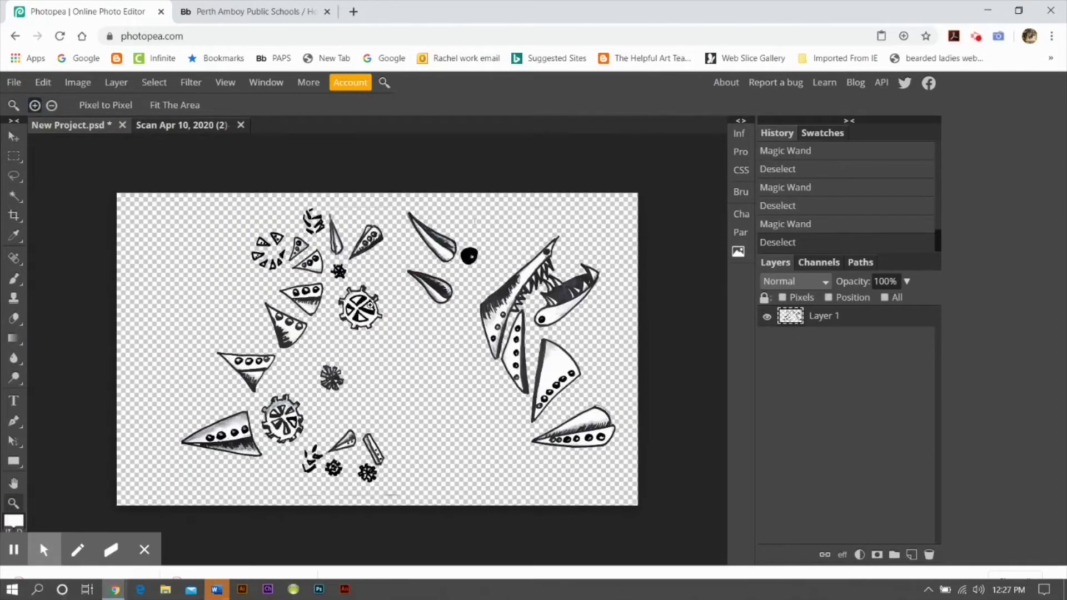
Erase stray scan marks, and select and copy the entire image.
{"action": "left_click", "coordinate": [14, 318]}
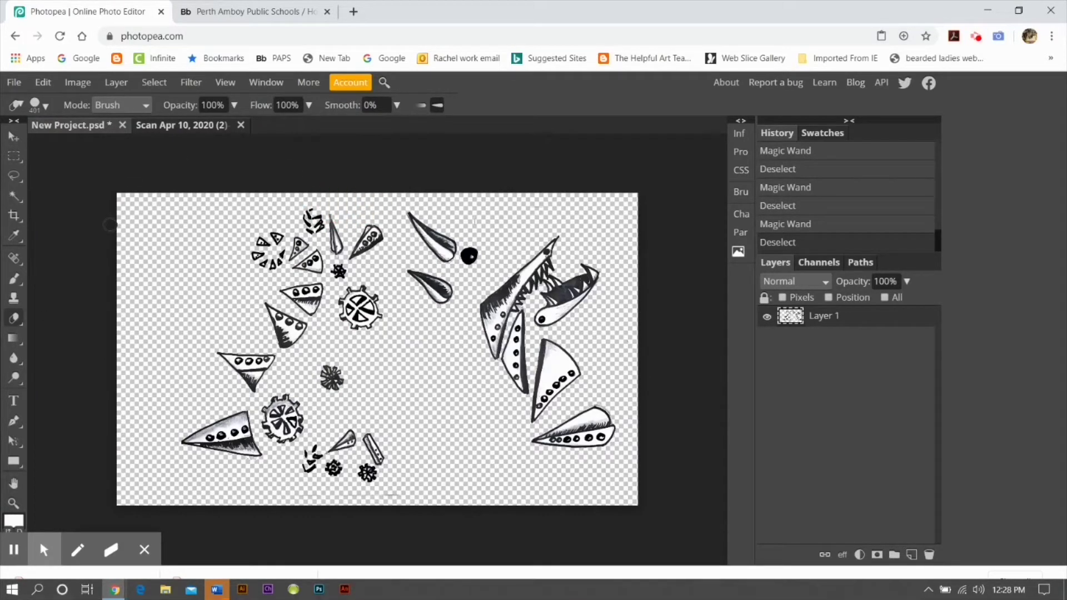
{"action": "left_click", "coordinate": [154, 82]}
{"action": "left_click", "coordinate": [162, 104]}
{"action": "left_click", "coordinate": [44, 82]}
{"action": "left_click", "coordinate": [76, 219]}
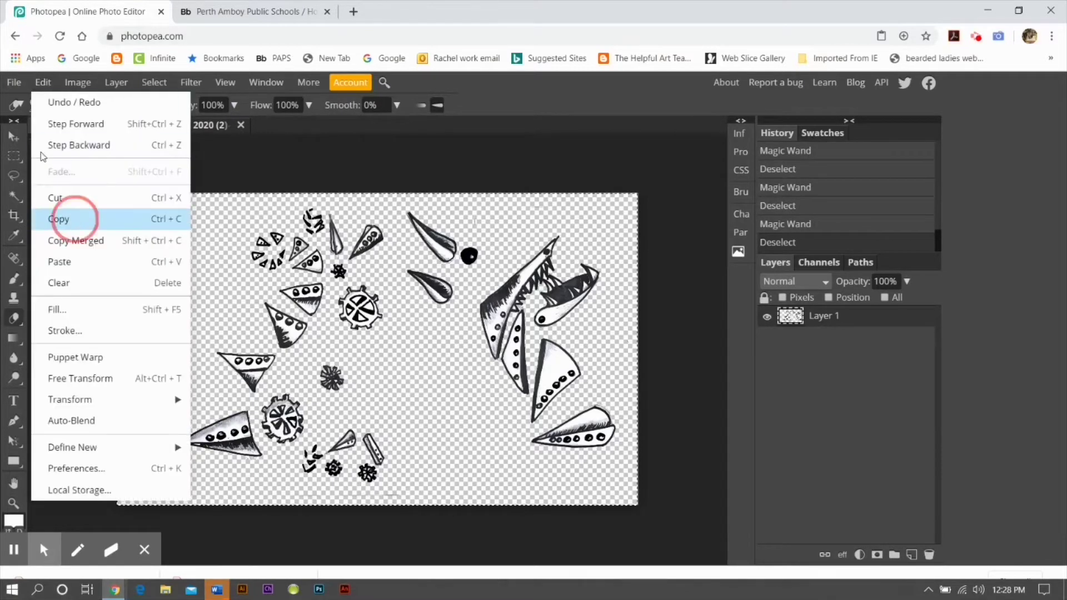
Create another new project 50 by 30 inches at 300 DPI with a transparent background.
{"action": "left_click", "coordinate": [14, 82]}
{"action": "left_click", "coordinate": [31, 104]}
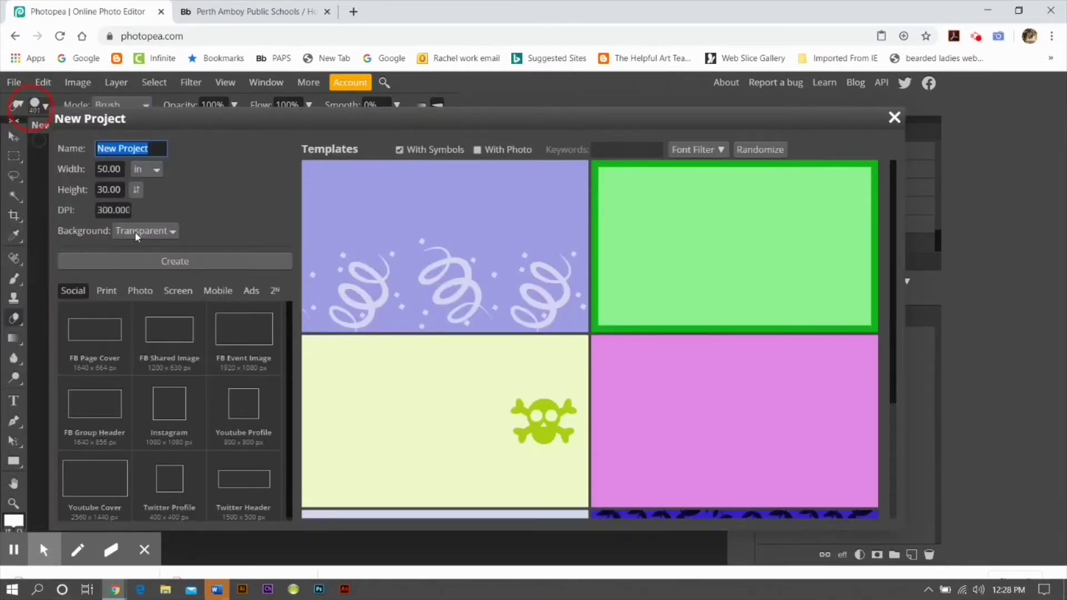
{"action": "left_click", "coordinate": [148, 261]}
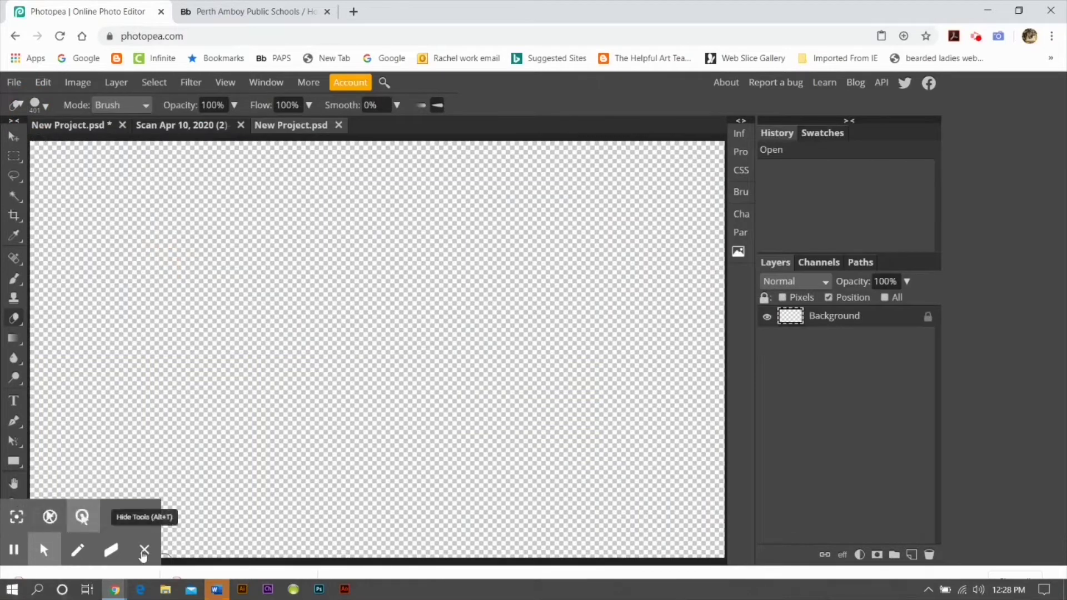
{"action": "left_click", "coordinate": [143, 550]}
{"action": "key", "text": "z"}
{"action": "left_click", "coordinate": [155, 228], "text": "alt"}
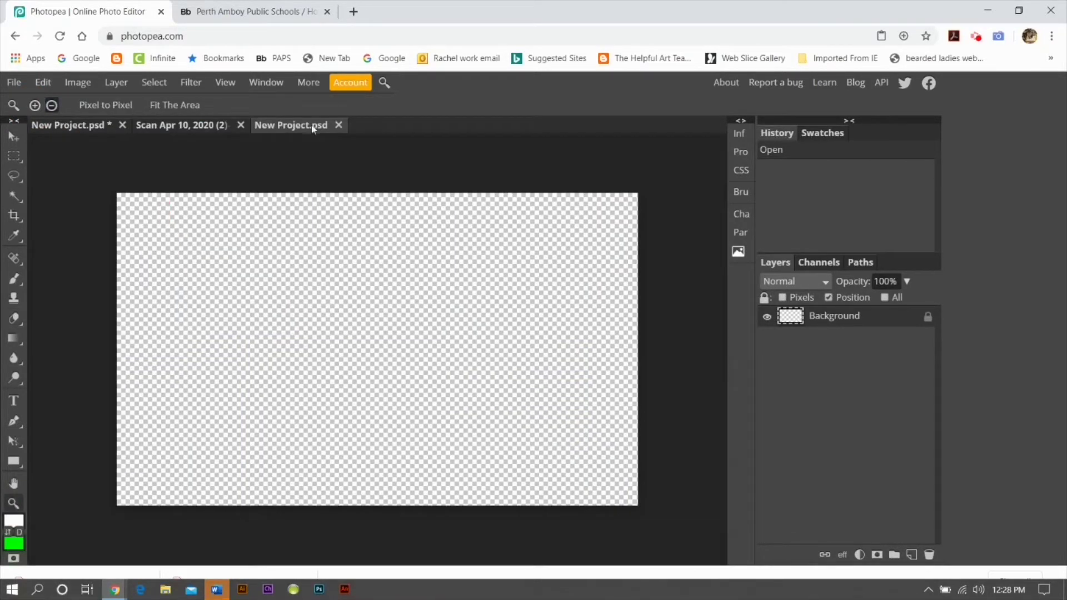
Close the Scan Apr 10, 2020 (2) document and return to the project containing the cleaned drawings.
{"action": "left_click", "coordinate": [242, 125]}
{"action": "left_click", "coordinate": [611, 127]}
{"action": "left_click", "coordinate": [198, 126]}
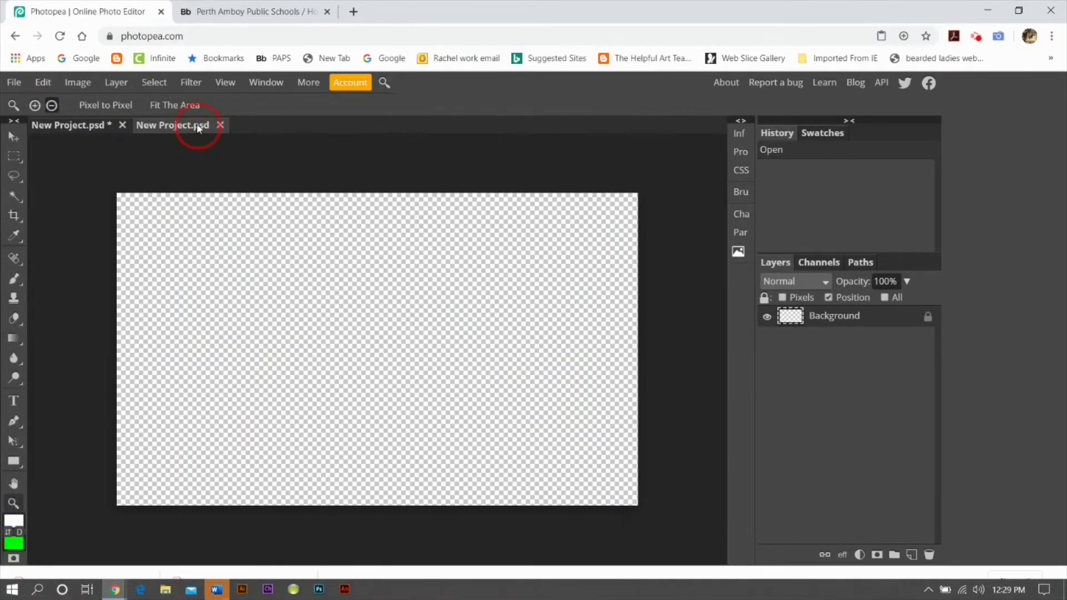
{"action": "left_click", "coordinate": [91, 127]}
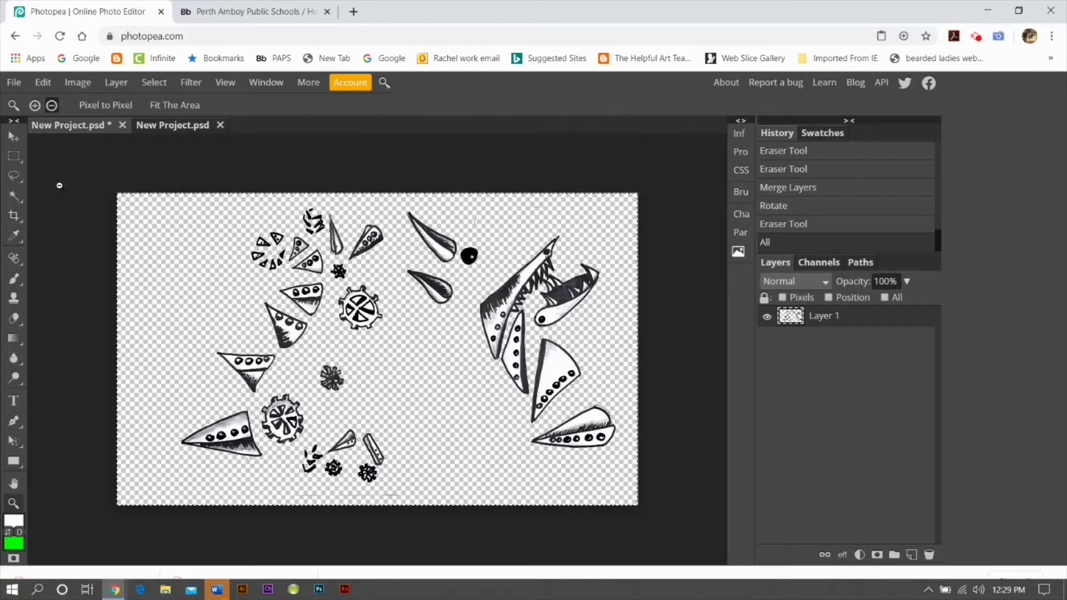
Clear the whole-canvas selection in the drawings project, with the dragon head in close view.
{"action": "left_click", "coordinate": [15, 177]}
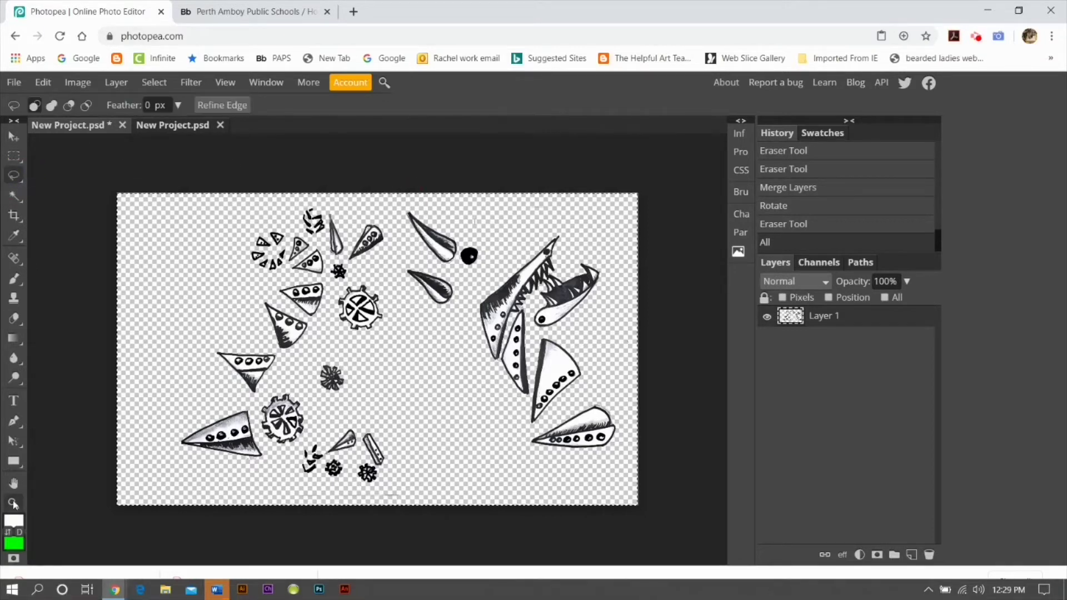
{"action": "left_click", "coordinate": [13, 503]}
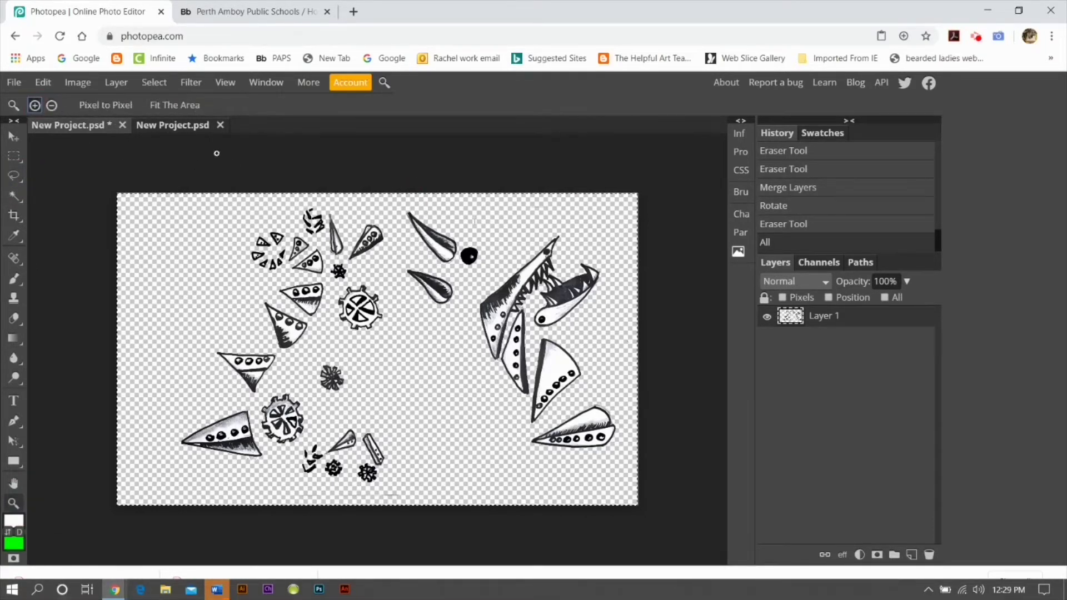
{"action": "left_click", "coordinate": [611, 295]}
{"action": "left_click", "coordinate": [676, 275]}
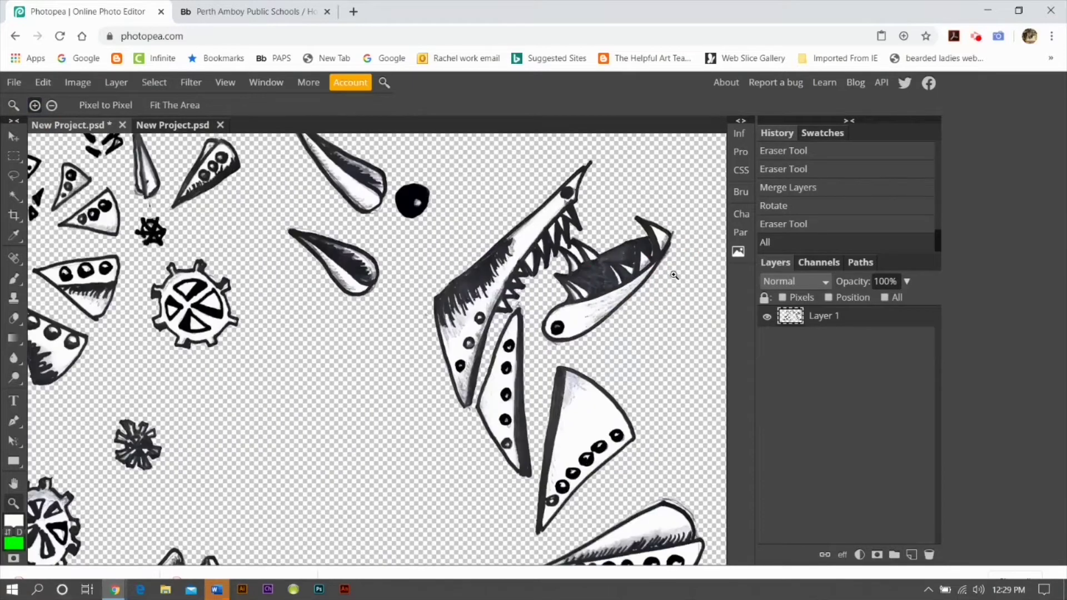
{"action": "left_click", "coordinate": [12, 196]}
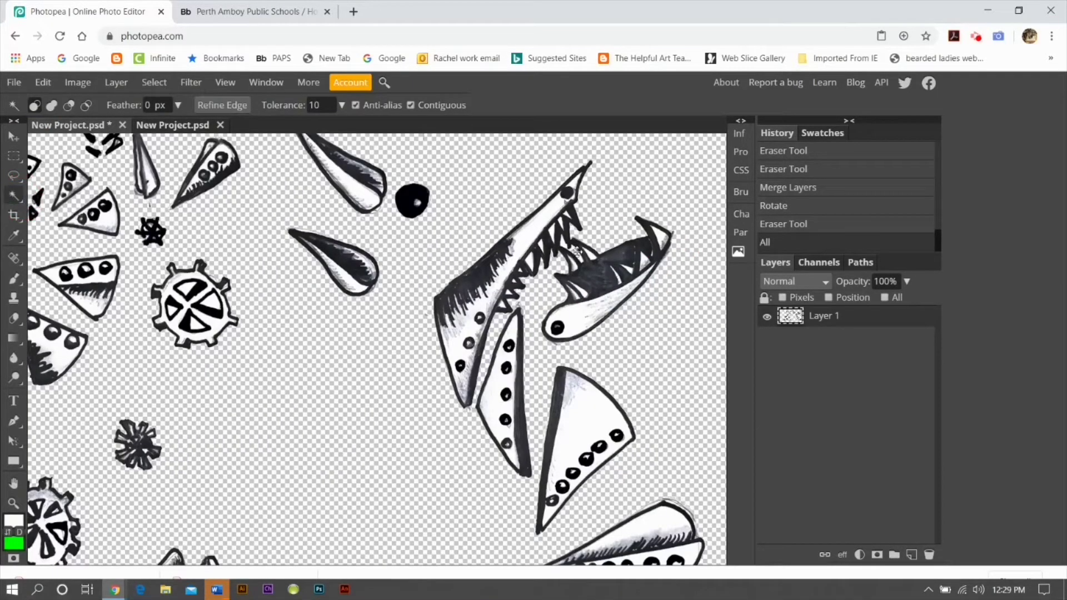
{"action": "left_click", "coordinate": [17, 198]}
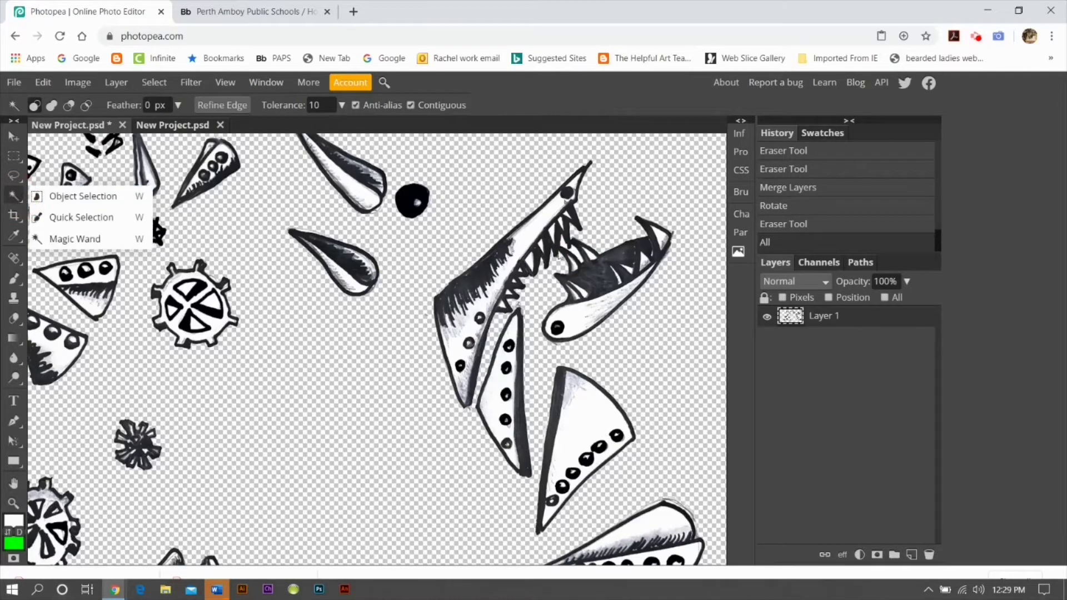
{"action": "left_click", "coordinate": [74, 239]}
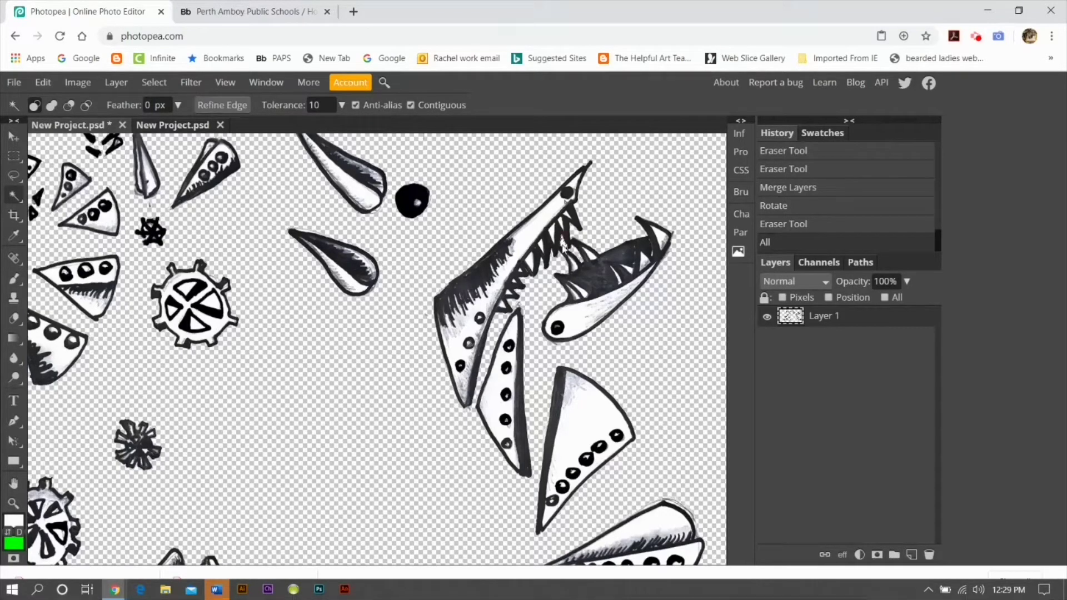
{"action": "left_click", "coordinate": [153, 82]}
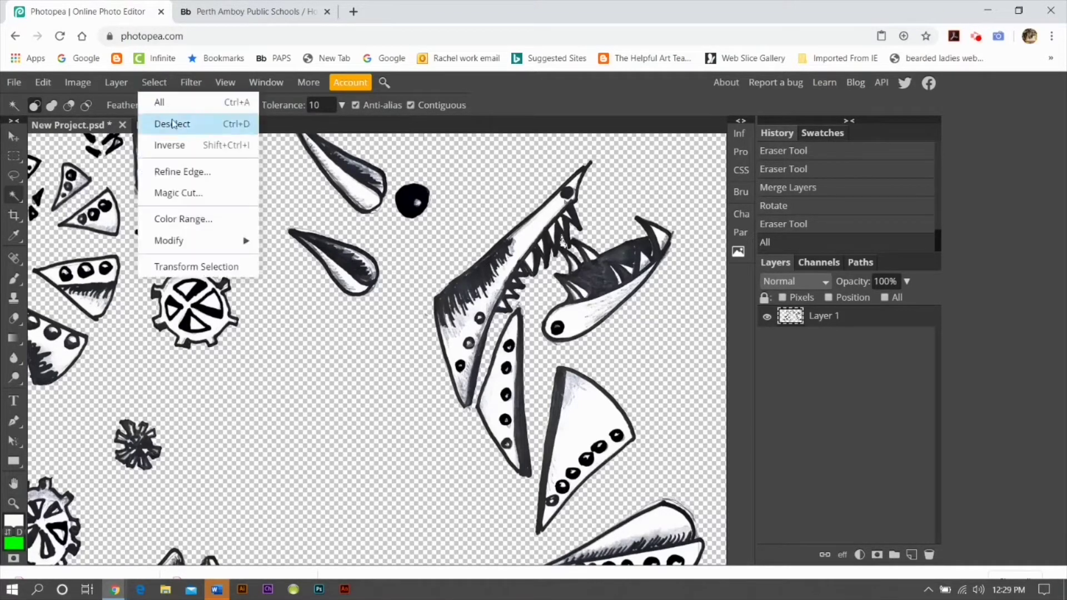
{"action": "left_click", "coordinate": [177, 124]}
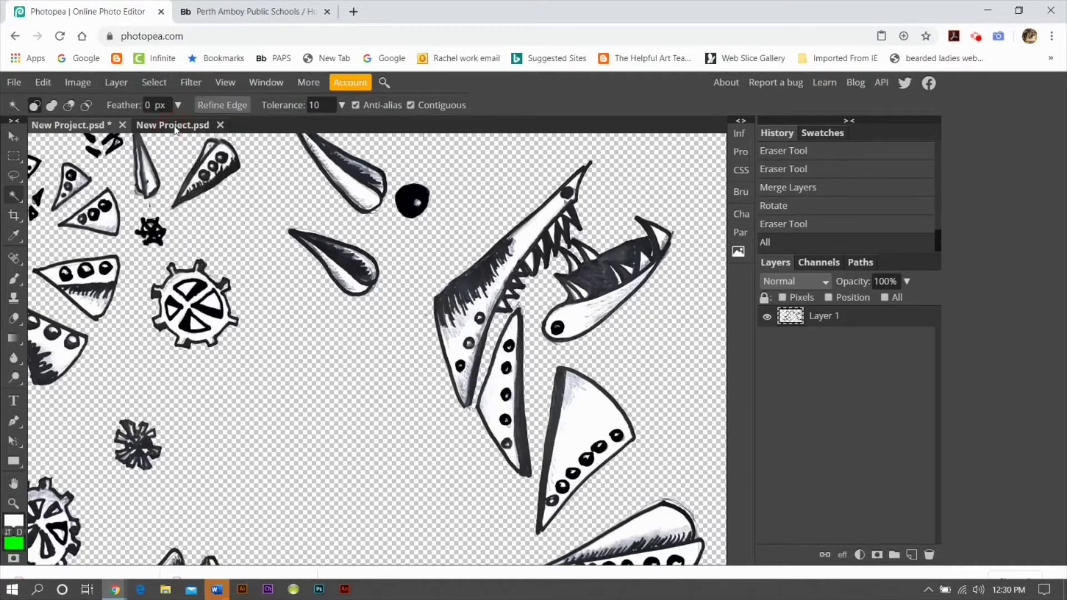
Outline the lower jaw of the dragon head with the Lasso, cut it out and paste it into the blank project.
{"action": "left_click", "coordinate": [16, 176]}
{"action": "mouse_move", "coordinate": [571, 237]}
{"action": "left_mouse_down"}
{"action": "mouse_move", "coordinate": [540, 285]}
{"action": "mouse_move", "coordinate": [545, 343]}
{"action": "mouse_move", "coordinate": [563, 348]}
{"action": "mouse_move", "coordinate": [673, 305]}
{"action": "mouse_move", "coordinate": [695, 224]}
{"action": "mouse_move", "coordinate": [671, 207]}
{"action": "mouse_move", "coordinate": [632, 206]}
{"action": "mouse_move", "coordinate": [572, 237]}
{"action": "left_mouse_up"}
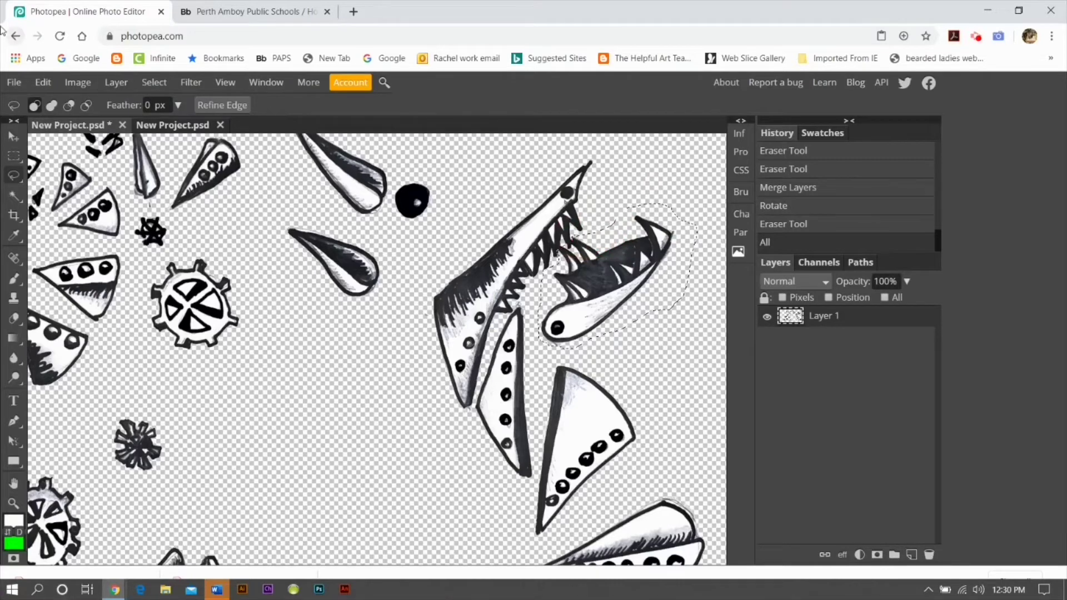
{"action": "left_click", "coordinate": [44, 83]}
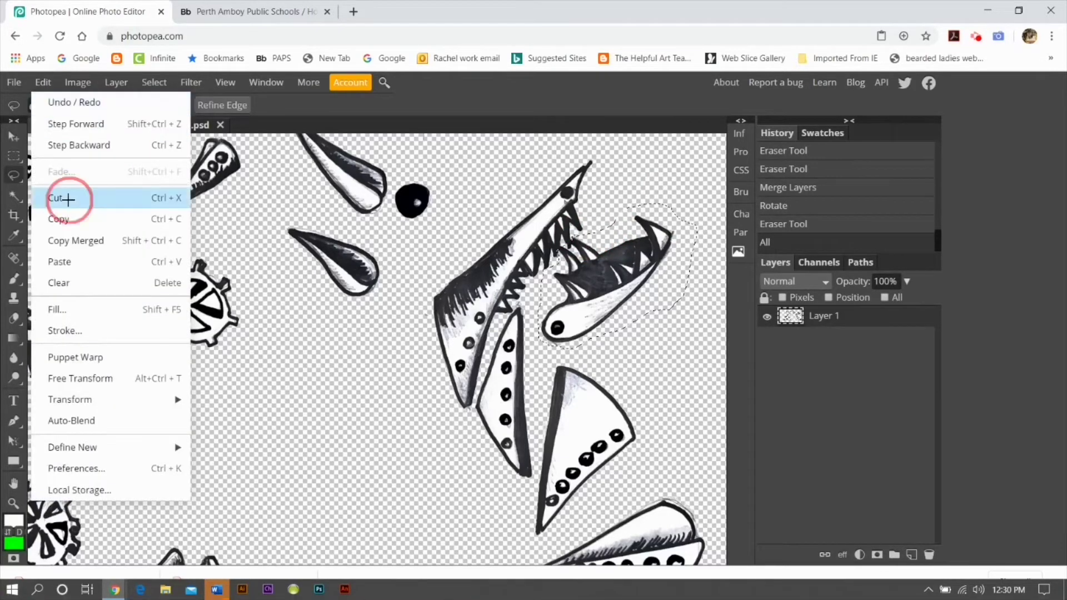
{"action": "left_click", "coordinate": [68, 199]}
{"action": "left_click", "coordinate": [165, 131]}
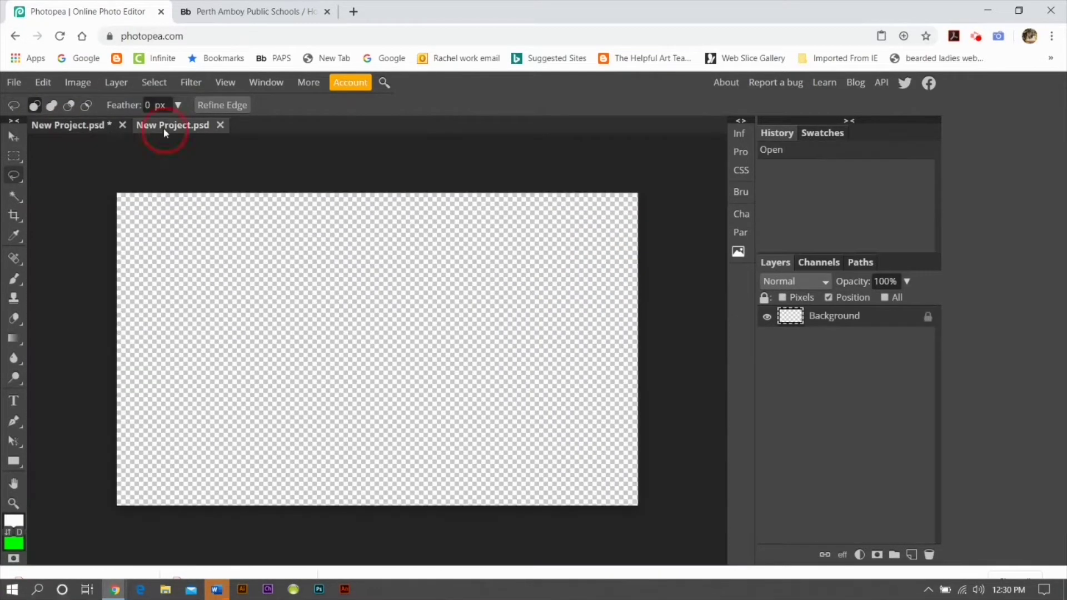
{"action": "left_click", "coordinate": [43, 82]}
{"action": "left_click", "coordinate": [86, 261]}
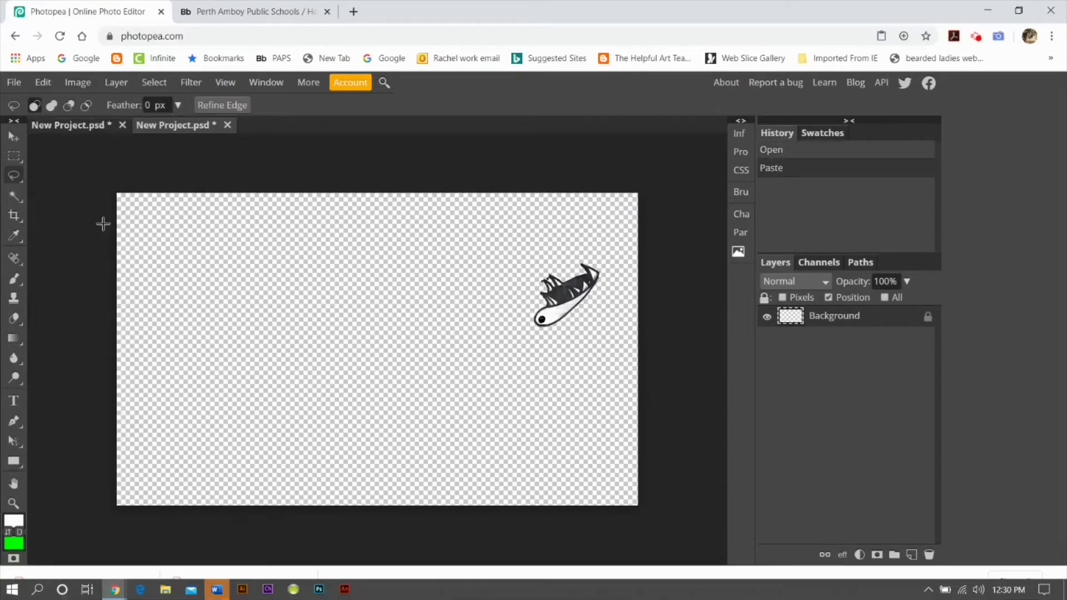
Unlock the background layer holding the pasted jaw and rename it as lower jaw.
{"action": "left_click", "coordinate": [928, 316]}
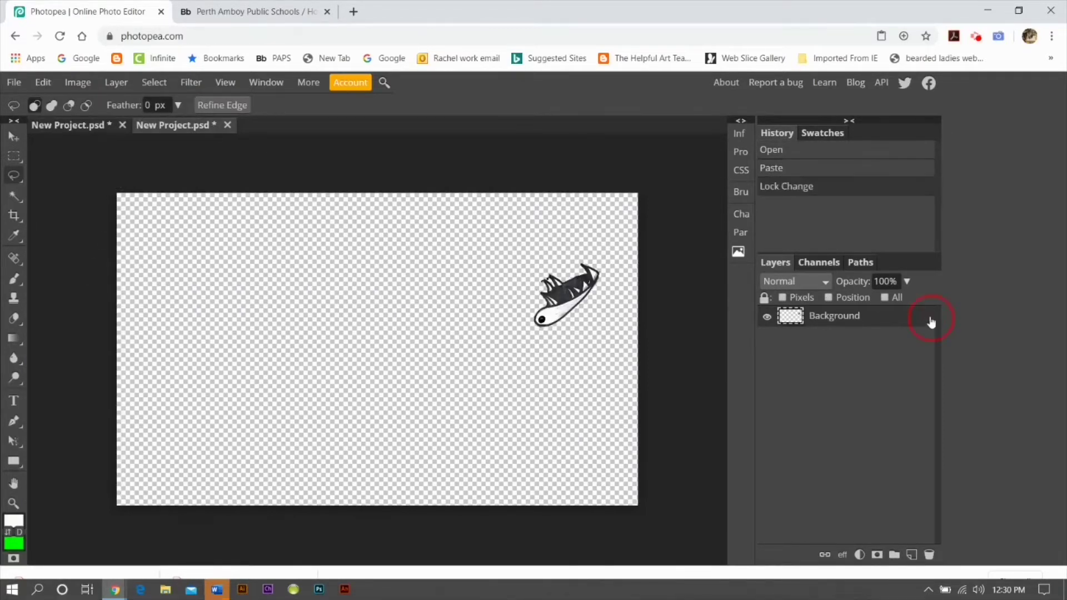
{"action": "left_click", "coordinate": [928, 316]}
{"action": "left_click", "coordinate": [536, 183]}
{"action": "double_click", "coordinate": [820, 318]}
{"action": "key", "text": "BackSpace"}
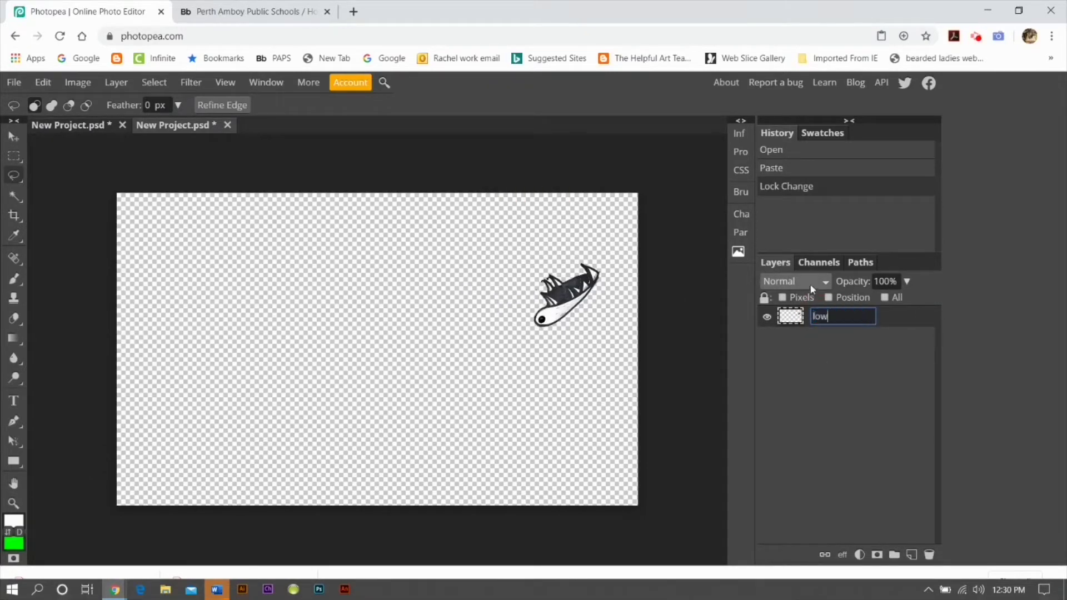
{"action": "type", "text": "lower jaw"}
{"action": "key", "text": "Return"}
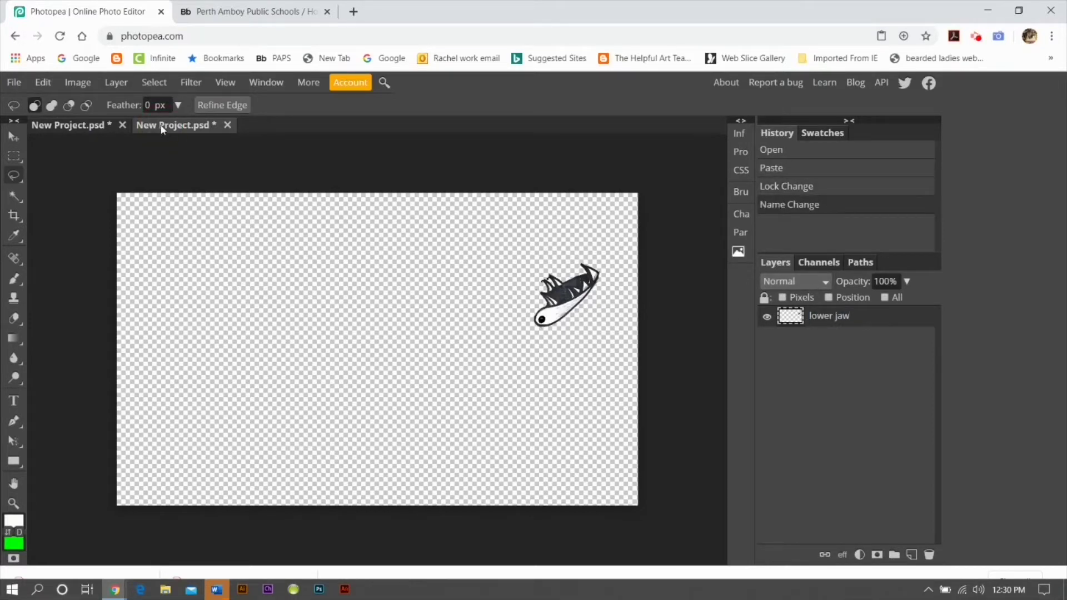
Return to the drawings project, clear the old selection and try to outline the upper jaw with the Lasso.
{"action": "left_click", "coordinate": [92, 129]}
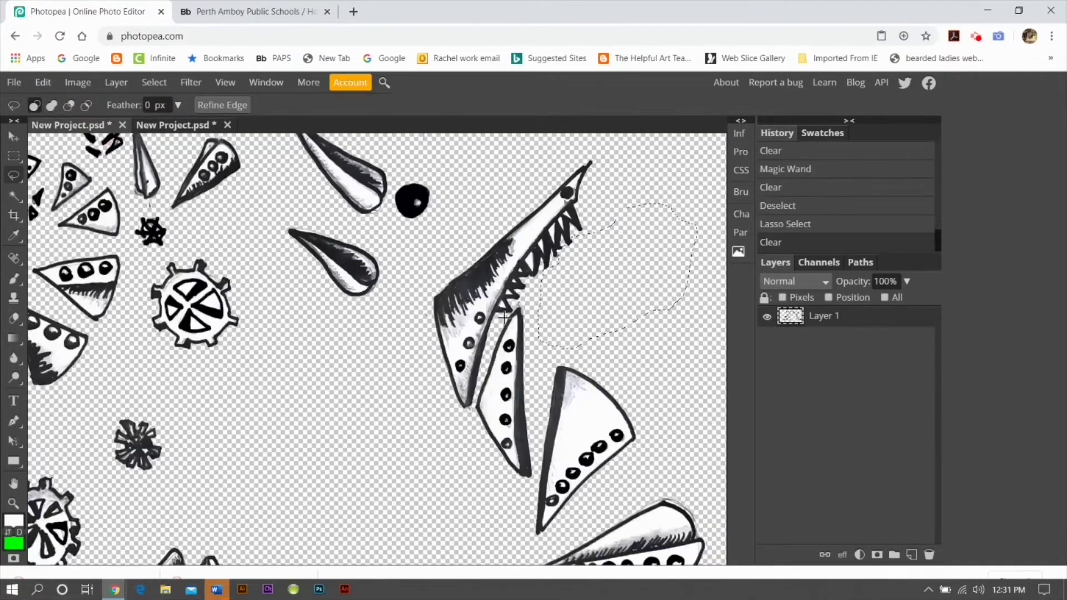
{"action": "left_click", "coordinate": [152, 83]}
{"action": "left_click", "coordinate": [177, 126]}
{"action": "mouse_move", "coordinate": [602, 154]}
{"action": "left_mouse_down"}
{"action": "mouse_move", "coordinate": [617, 197]}
{"action": "mouse_move", "coordinate": [609, 236]}
{"action": "mouse_move", "coordinate": [549, 273]}
{"action": "mouse_move", "coordinate": [504, 323]}
{"action": "mouse_move", "coordinate": [484, 362]}
{"action": "mouse_move", "coordinate": [496, 384]}
{"action": "mouse_move", "coordinate": [470, 373]}
{"action": "left_mouse_up"}
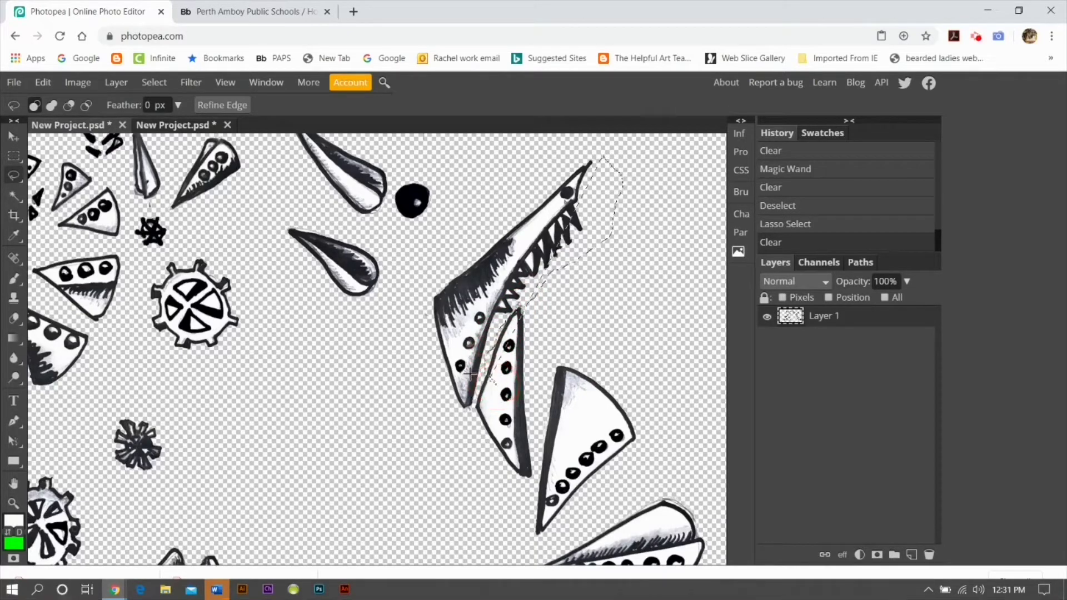
{"action": "left_click", "coordinate": [470, 373]}
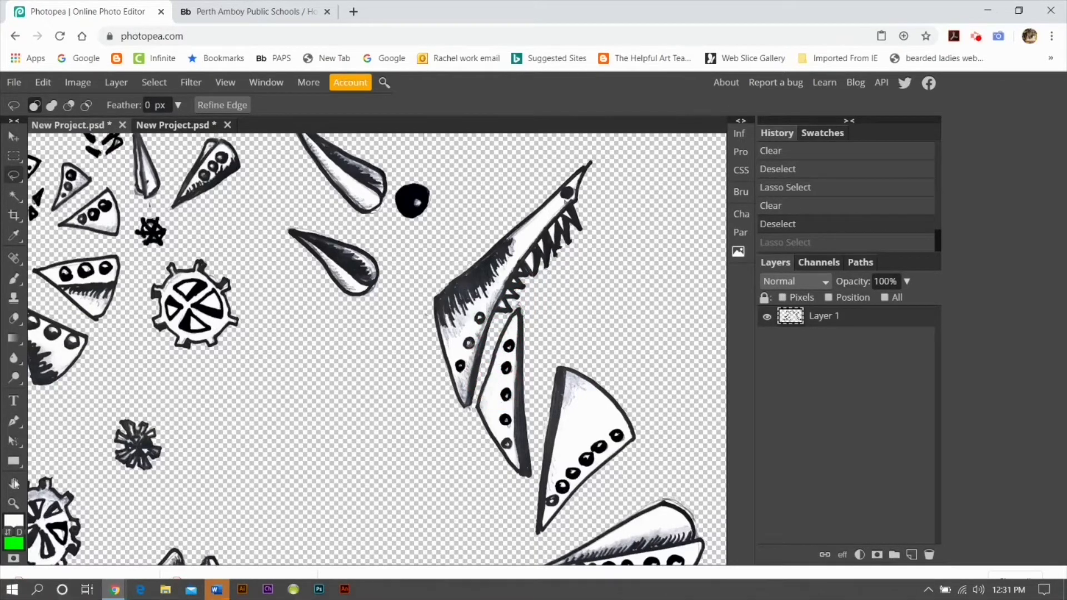
Outline the upper jaw closely with the Lasso, keeping the adjacent neck piece out, and cut it from the drawings.
{"action": "left_click", "coordinate": [13, 503]}
{"action": "left_click", "coordinate": [511, 231]}
{"action": "left_click", "coordinate": [563, 237]}
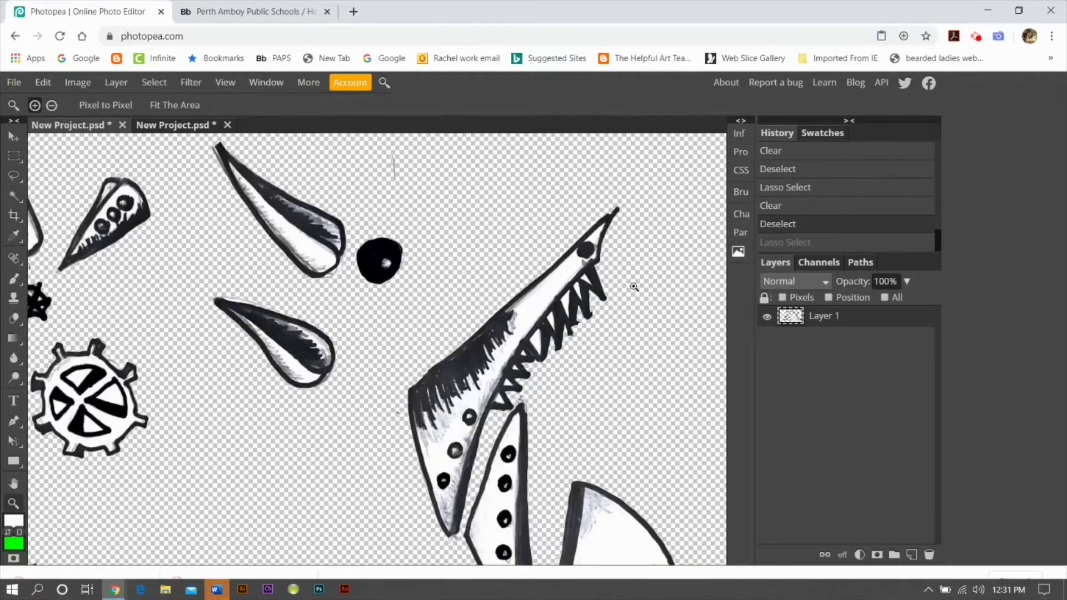
{"action": "left_click", "coordinate": [14, 175]}
{"action": "mouse_move", "coordinate": [621, 183]}
{"action": "left_mouse_down"}
{"action": "mouse_move", "coordinate": [632, 295]}
{"action": "mouse_move", "coordinate": [610, 337]}
{"action": "mouse_move", "coordinate": [484, 436]}
{"action": "mouse_move", "coordinate": [479, 488]}
{"action": "mouse_move", "coordinate": [452, 543]}
{"action": "mouse_move", "coordinate": [374, 465]}
{"action": "mouse_move", "coordinate": [382, 356]}
{"action": "mouse_move", "coordinate": [513, 262]}
{"action": "mouse_move", "coordinate": [631, 152]}
{"action": "mouse_move", "coordinate": [618, 201]}
{"action": "left_mouse_up"}
{"action": "left_click", "coordinate": [43, 82]}
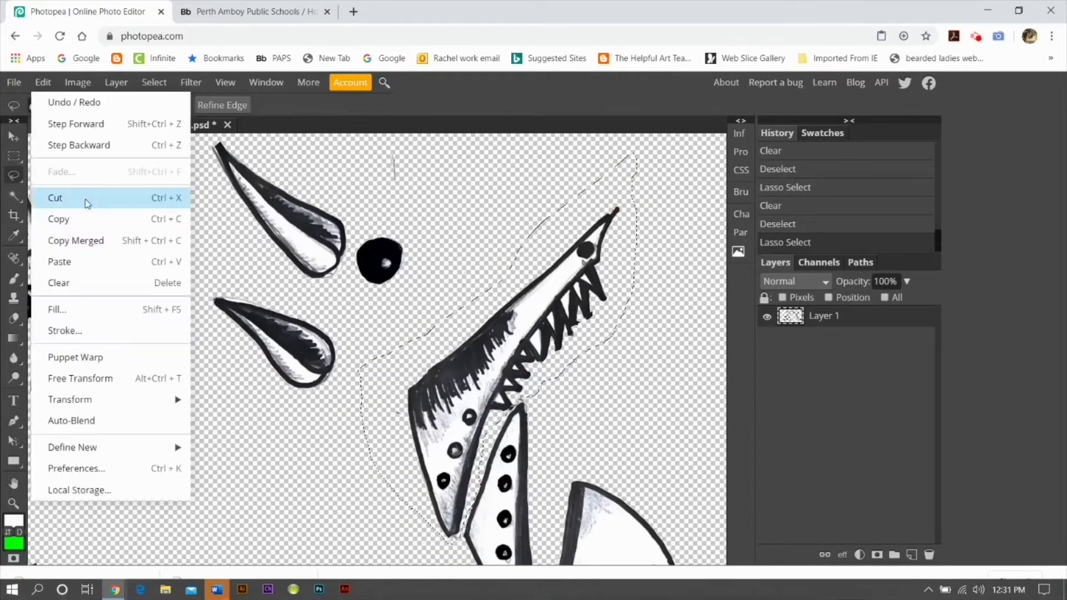
{"action": "left_click", "coordinate": [74, 194]}
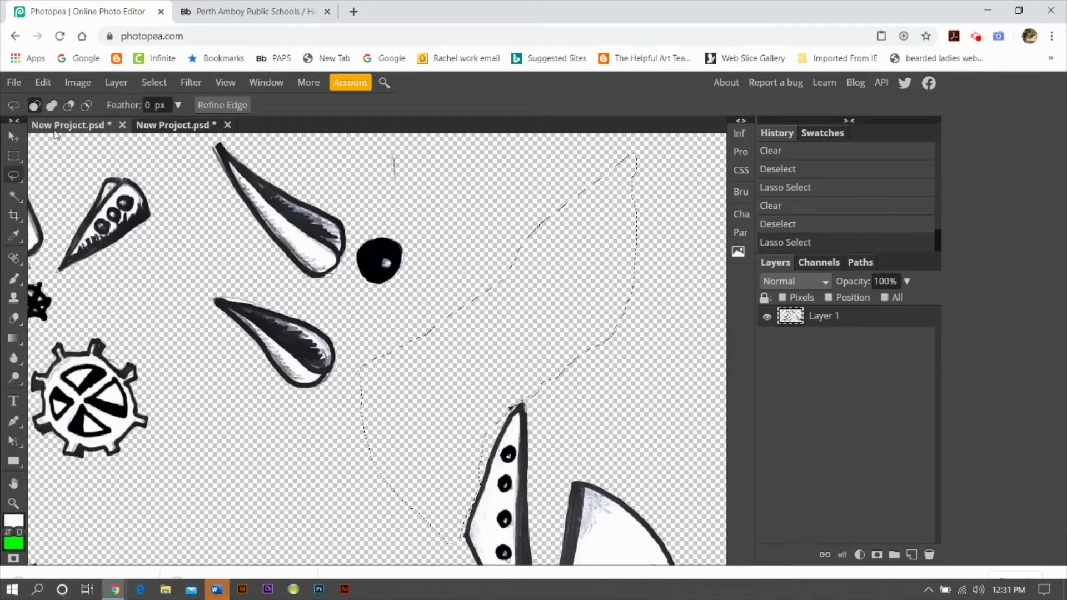
Paste the upper jaw into the creature project and name its layer upperr jaw.
{"action": "left_click", "coordinate": [163, 129]}
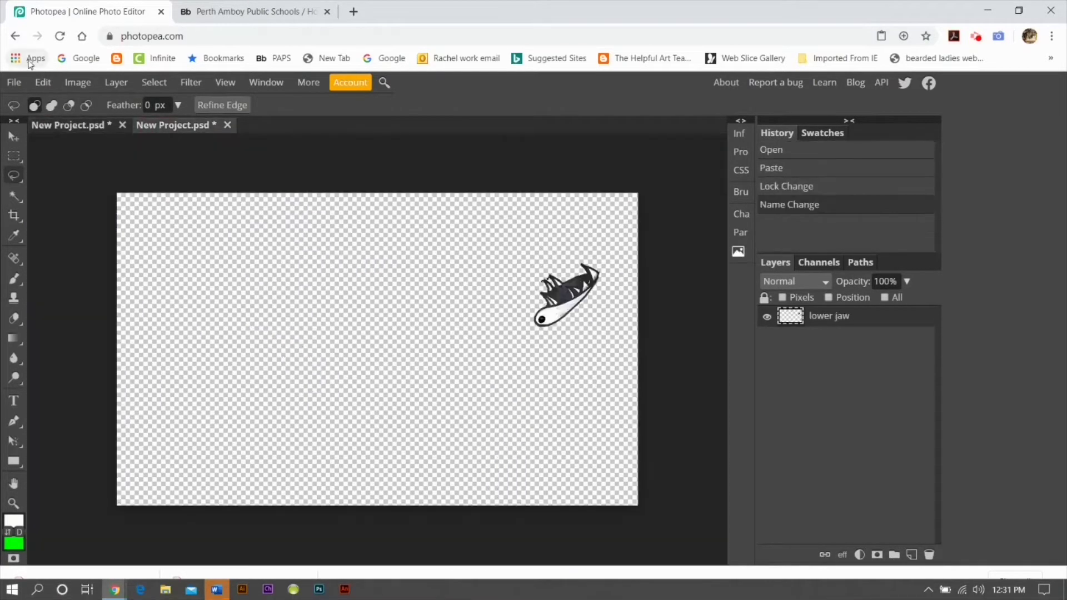
{"action": "left_click", "coordinate": [42, 83]}
{"action": "left_click", "coordinate": [131, 262]}
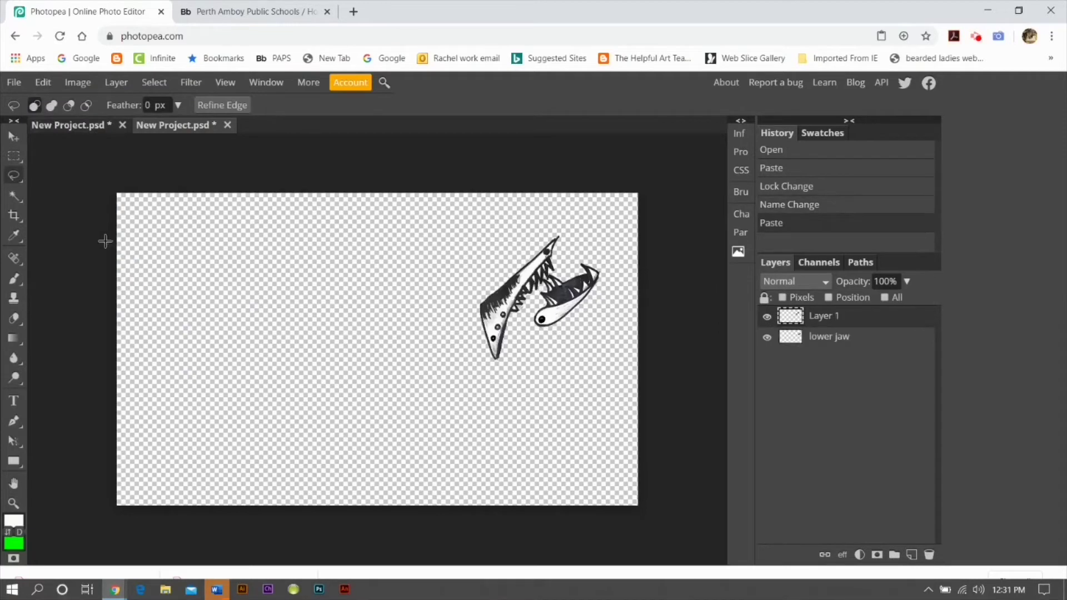
{"action": "double_click", "coordinate": [837, 315]}
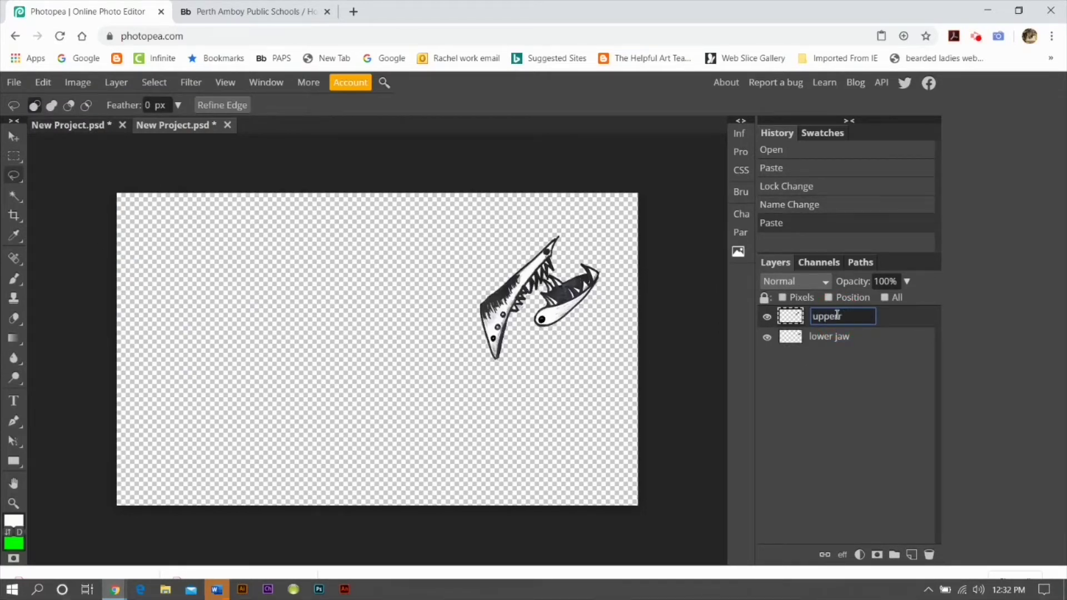
{"action": "key", "text": "Return"}
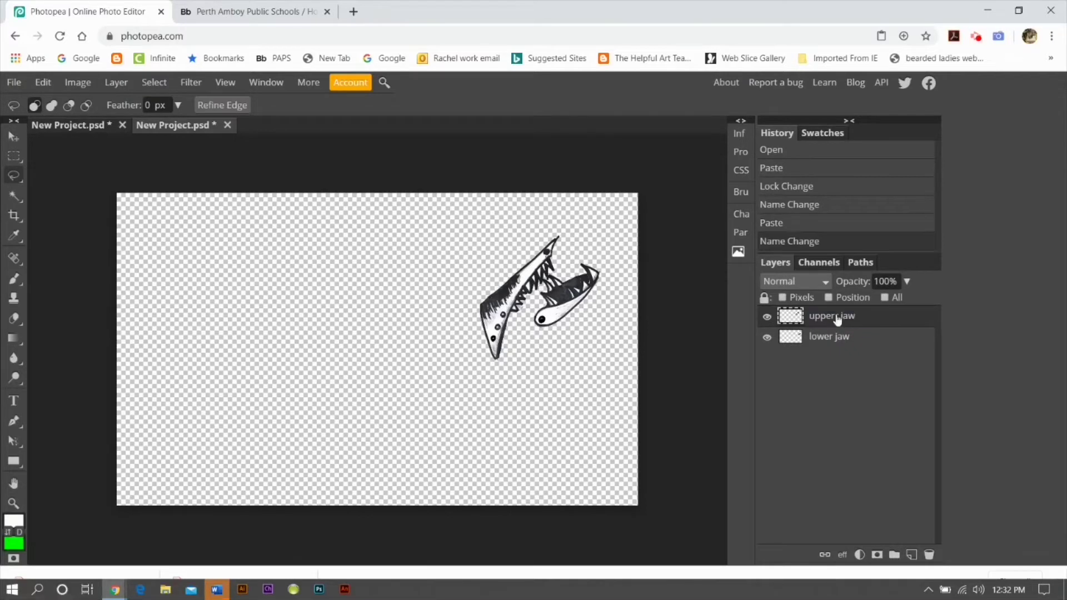
Fit the two jaws together at the hinge, with the lower jaw layer stacked above the upper jaw layer.
{"action": "left_click", "coordinate": [13, 137]}
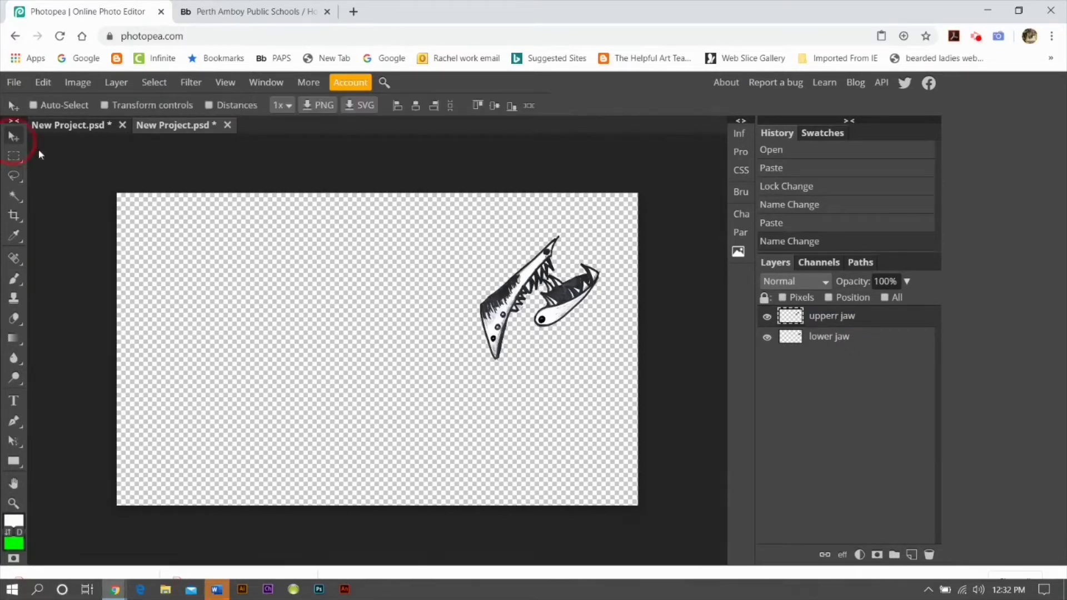
{"action": "left_click_drag", "start_coordinate": [508, 300], "coordinate": [544, 281]}
{"action": "left_click_drag", "start_coordinate": [860, 335], "coordinate": [876, 314]}
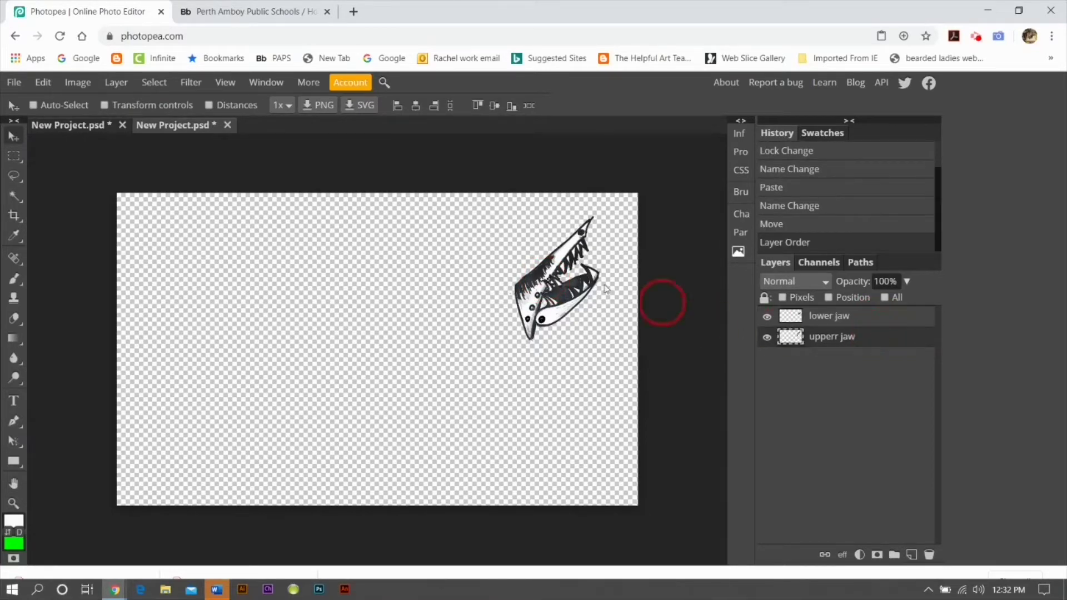
{"action": "left_click_drag", "start_coordinate": [566, 308], "coordinate": [589, 303]}
{"action": "left_click", "coordinate": [865, 318]}
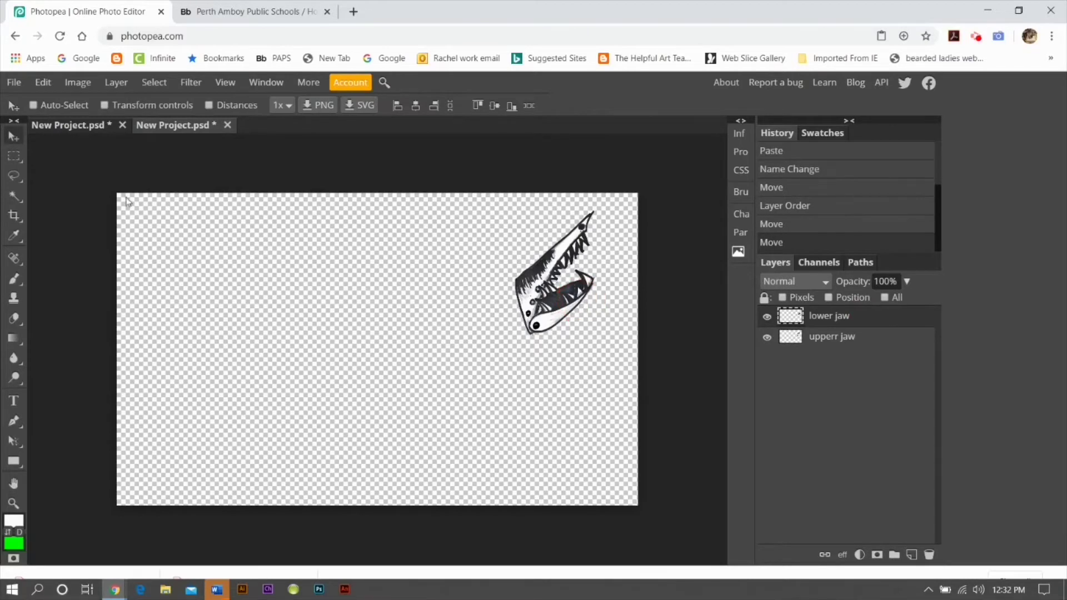
Rotate the lower jaw about 32° clockwise to open the mouth, keeping its hinge end on the upper jaw.
{"action": "left_click", "coordinate": [41, 84]}
{"action": "mouse_move", "coordinate": [83, 400]}
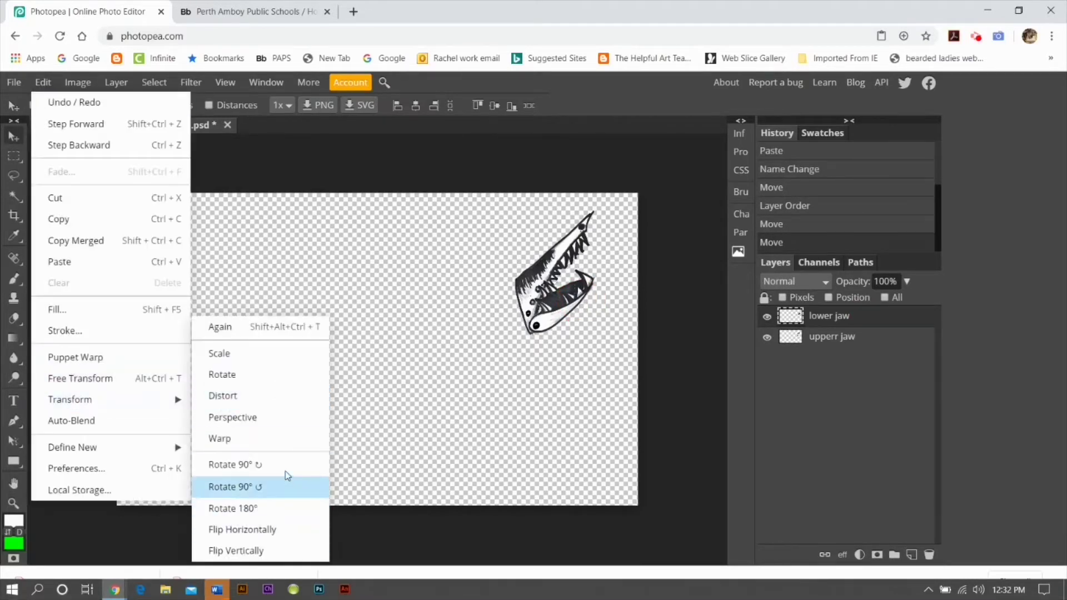
{"action": "left_click", "coordinate": [286, 374]}
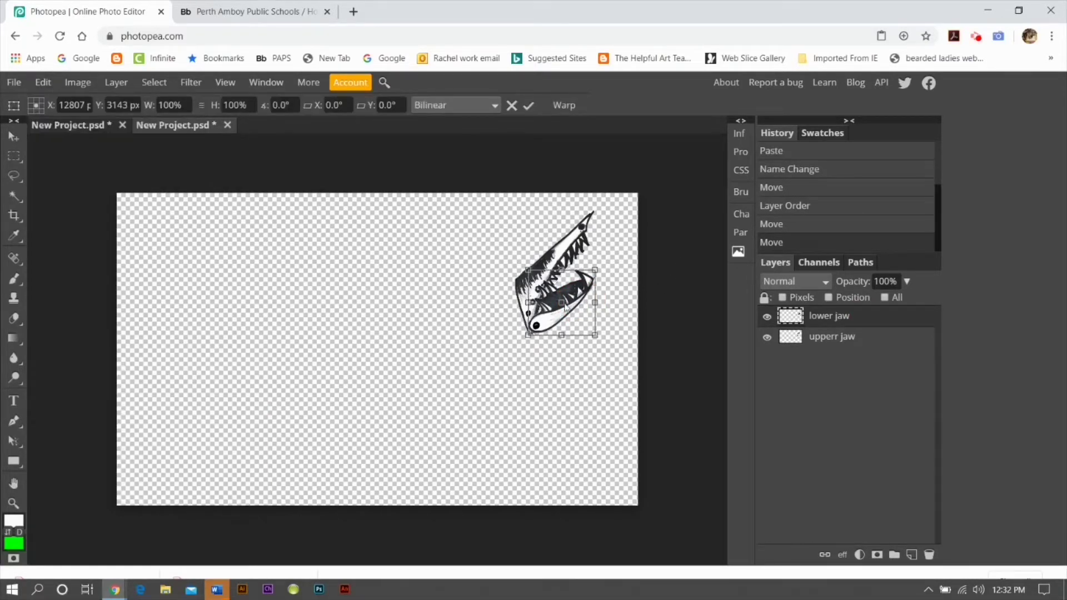
{"action": "left_click_drag", "start_coordinate": [562, 307], "coordinate": [561, 306]}
{"action": "left_click_drag", "start_coordinate": [592, 268], "coordinate": [558, 354]}
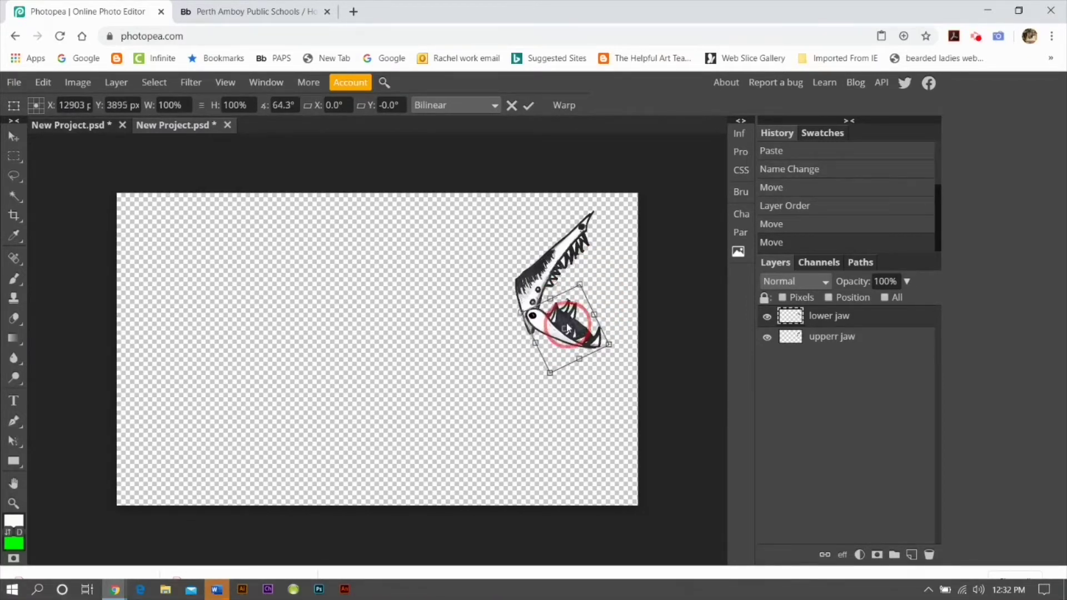
{"action": "left_click_drag", "start_coordinate": [629, 354], "coordinate": [571, 317]}
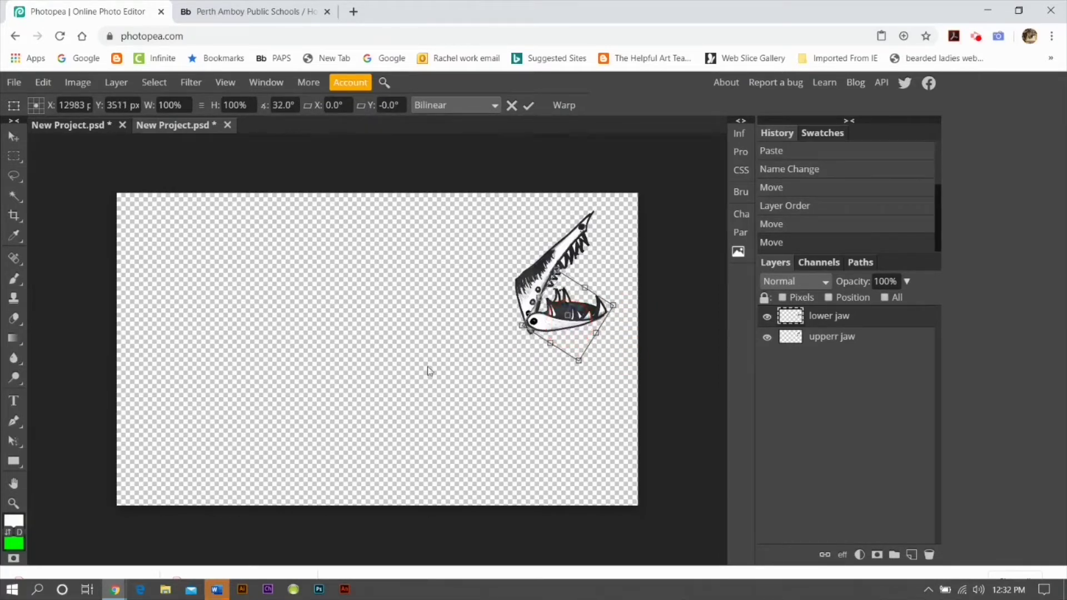
{"action": "left_click", "coordinate": [529, 105]}
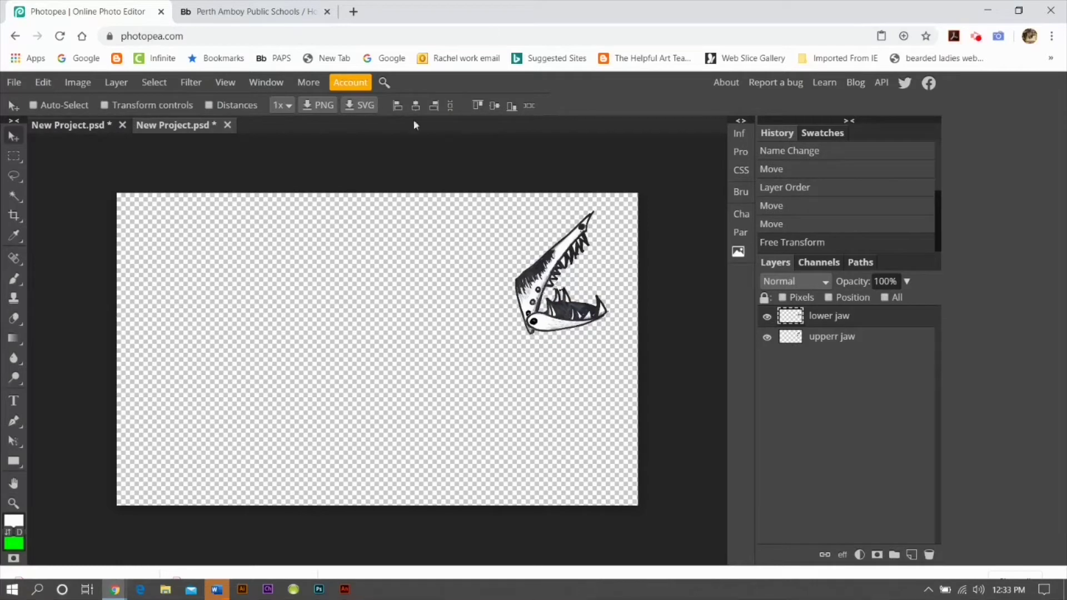
In the drawings project, outline the solid black eye circle with the Lasso and cut it out.
{"action": "mouse_move", "coordinate": [119, 595]}
{"action": "left_click", "coordinate": [93, 126]}
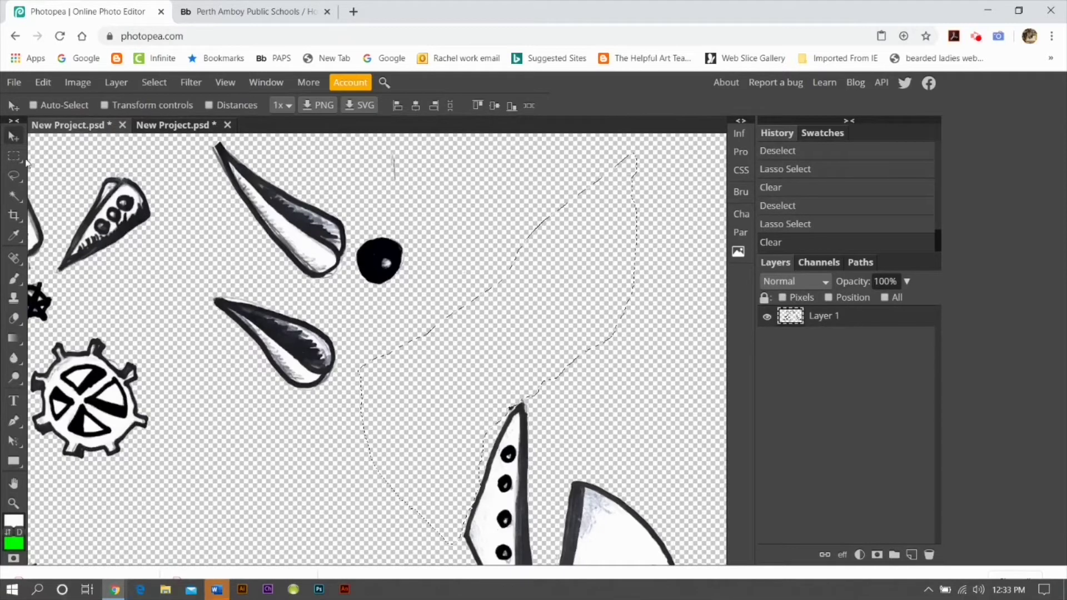
{"action": "left_click", "coordinate": [14, 176]}
{"action": "mouse_move", "coordinate": [371, 230]}
{"action": "left_mouse_down"}
{"action": "mouse_move", "coordinate": [376, 221]}
{"action": "mouse_move", "coordinate": [352, 267]}
{"action": "left_mouse_up"}
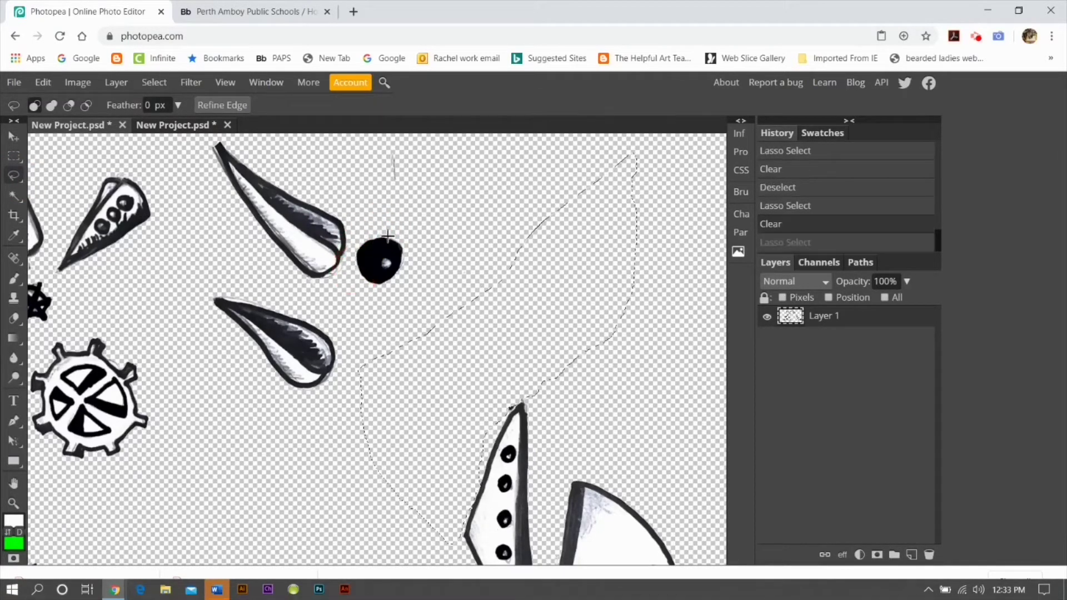
{"action": "mouse_move", "coordinate": [377, 220]}
{"action": "left_mouse_down"}
{"action": "mouse_move", "coordinate": [405, 236]}
{"action": "mouse_move", "coordinate": [419, 268]}
{"action": "mouse_move", "coordinate": [397, 295]}
{"action": "mouse_move", "coordinate": [353, 274]}
{"action": "mouse_move", "coordinate": [361, 234]}
{"action": "mouse_move", "coordinate": [384, 222]}
{"action": "left_mouse_up"}
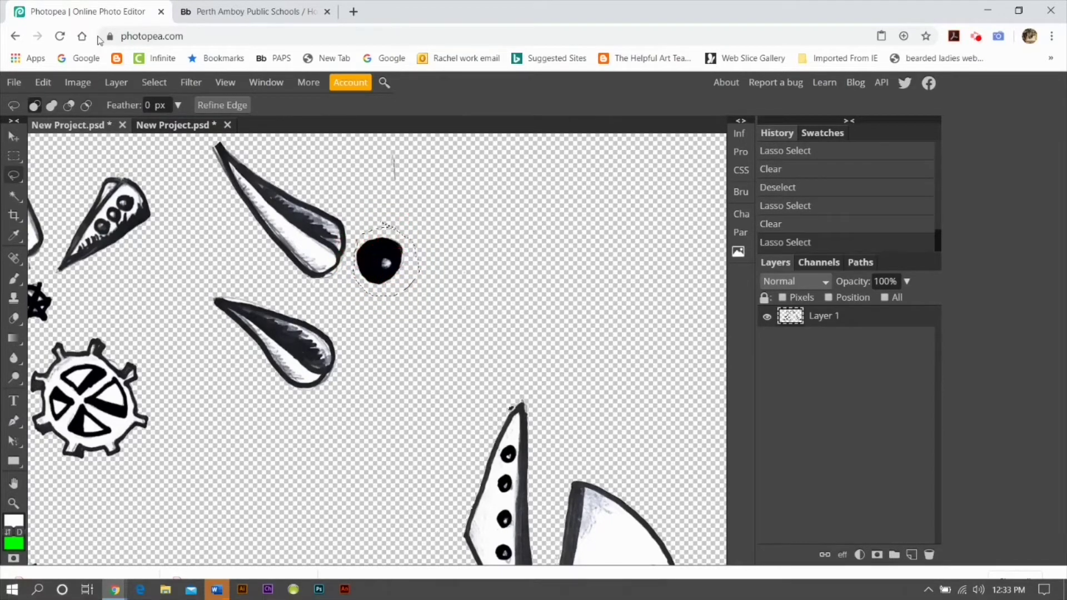
{"action": "left_click", "coordinate": [45, 84]}
{"action": "left_click", "coordinate": [94, 200]}
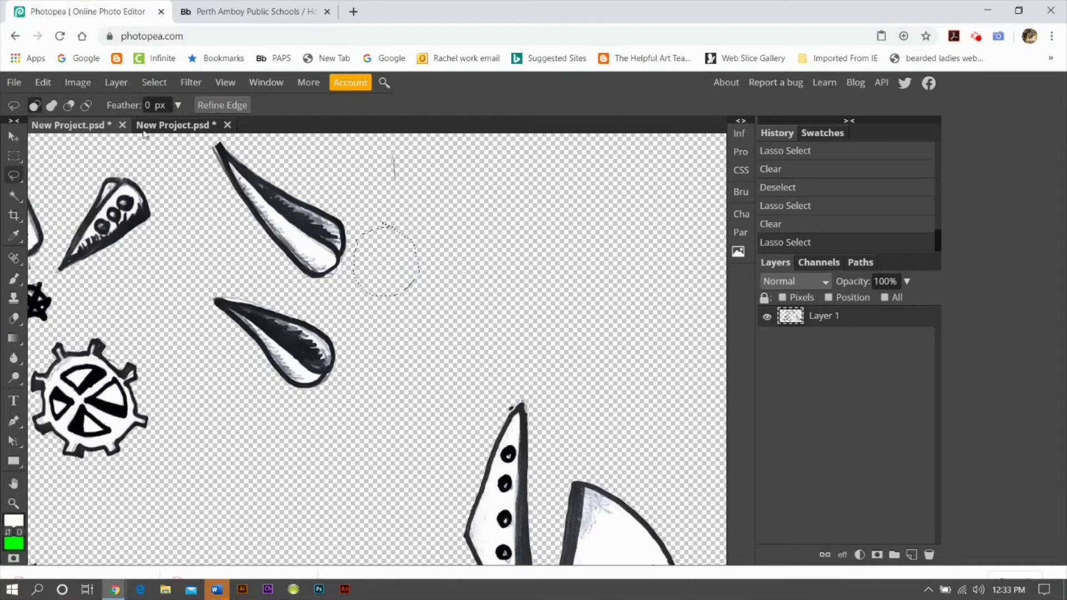
Paste the eye into the creature project and place it on the back of the upper jaw.
{"action": "left_click", "coordinate": [161, 125]}
{"action": "left_click", "coordinate": [43, 82]}
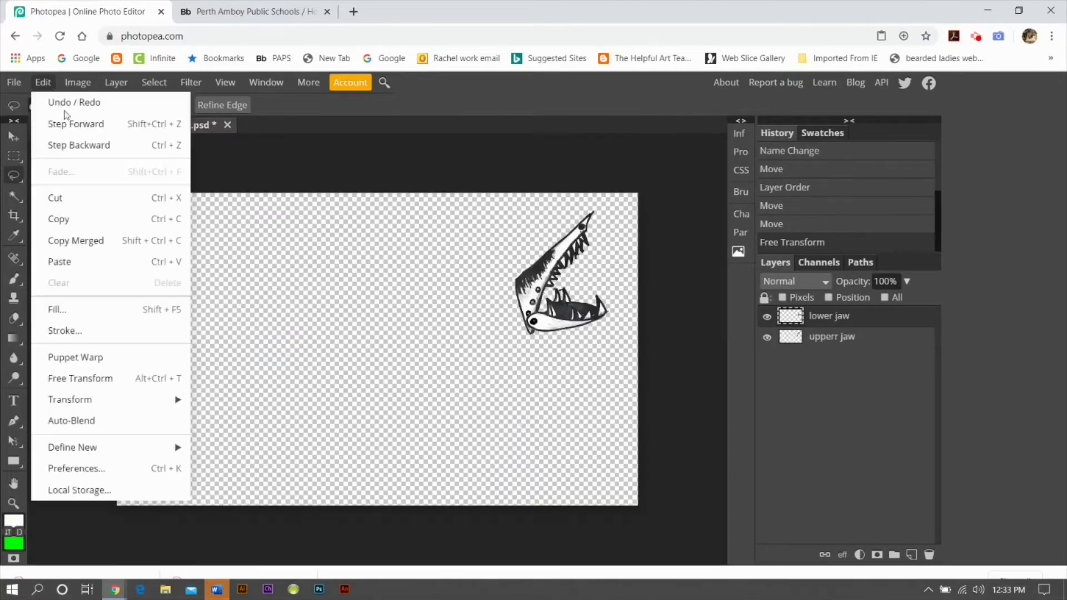
{"action": "left_click", "coordinate": [96, 262]}
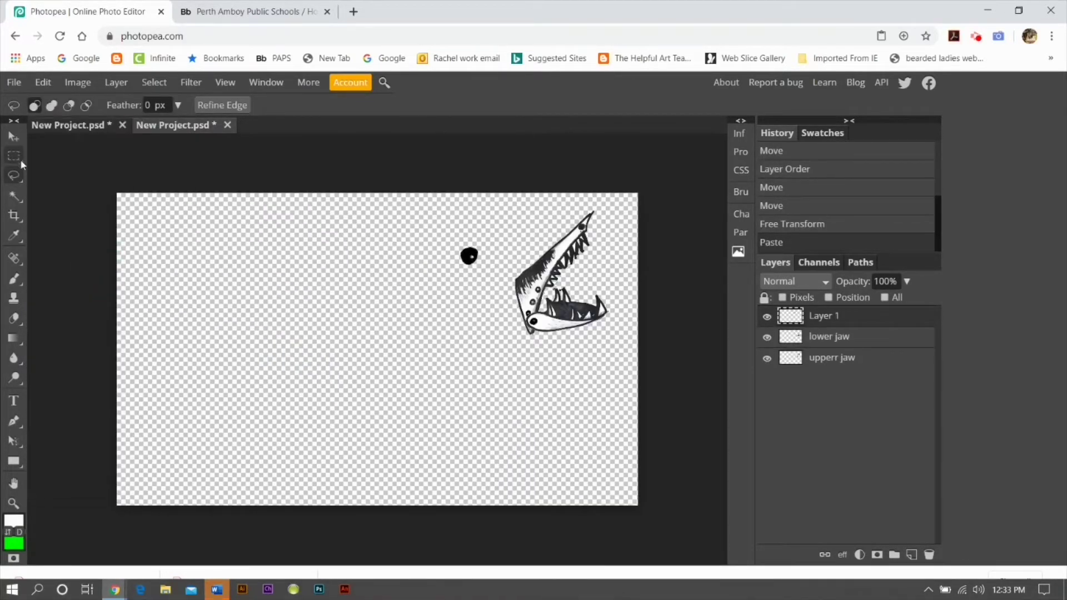
{"action": "left_click", "coordinate": [14, 139]}
{"action": "left_click_drag", "start_coordinate": [469, 256], "coordinate": [528, 293]}
{"action": "left_click", "coordinate": [526, 290]}
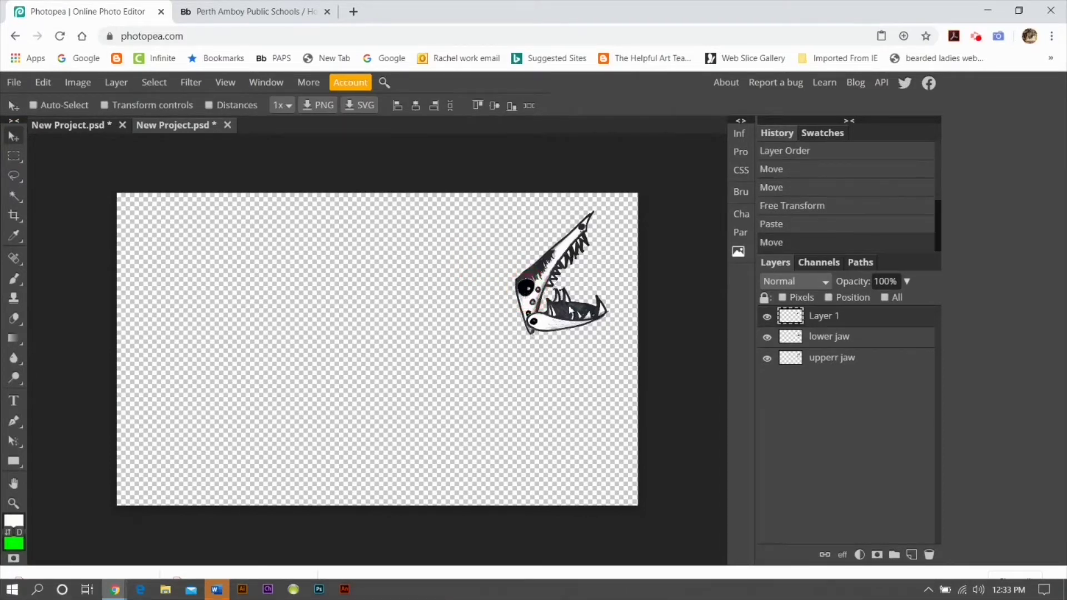
Rename the pasted circle's layer as eye.
{"action": "double_click", "coordinate": [829, 317]}
{"action": "type", "text": "ye"}
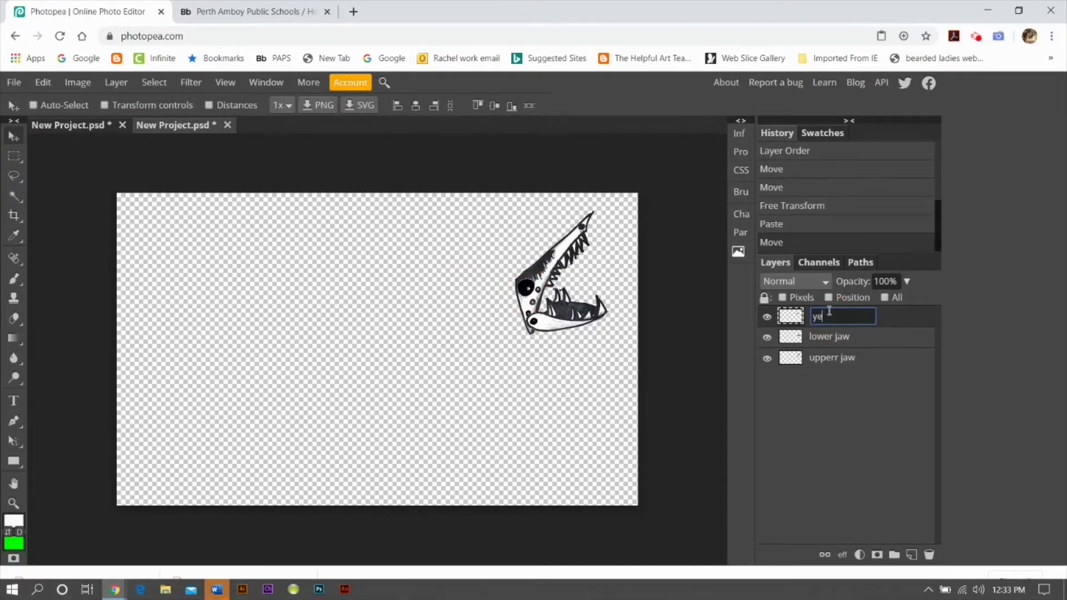
{"action": "key", "text": "Return"}
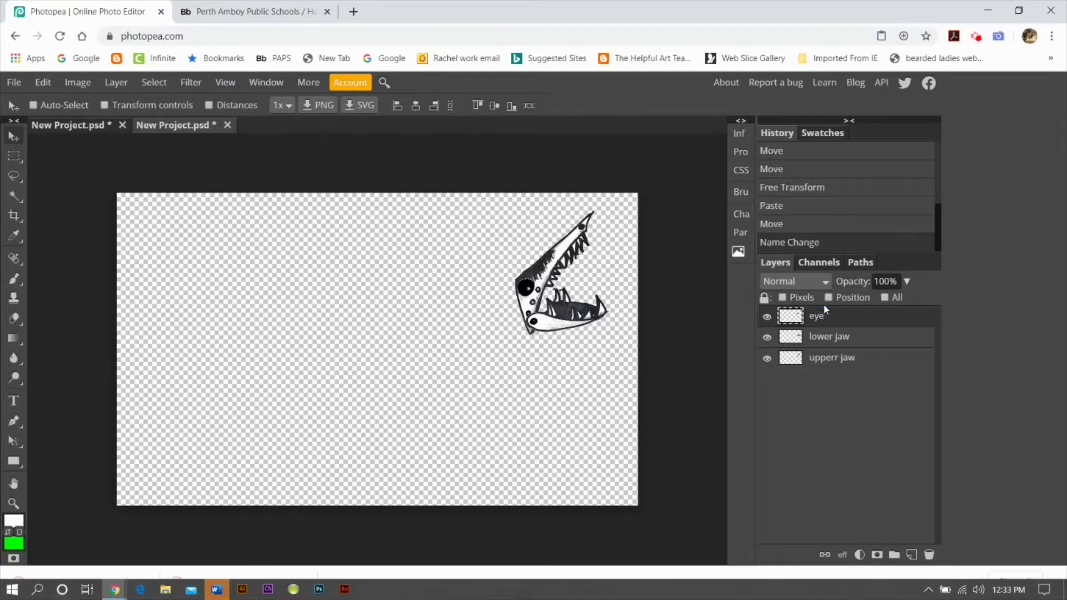
{"action": "mouse_move", "coordinate": [115, 589]}
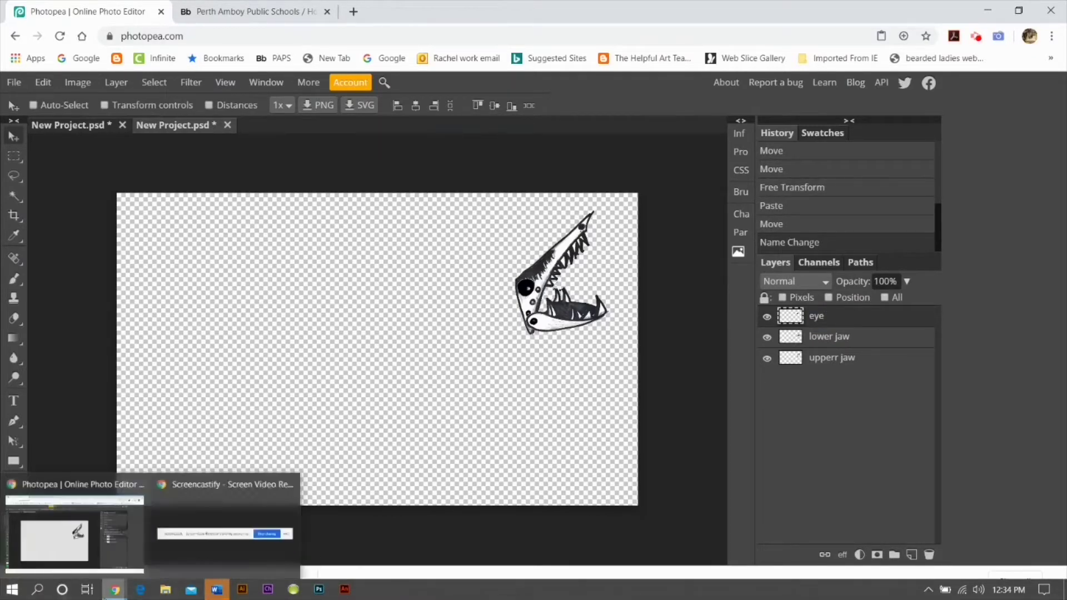
{"action": "mouse_move", "coordinate": [243, 523]}
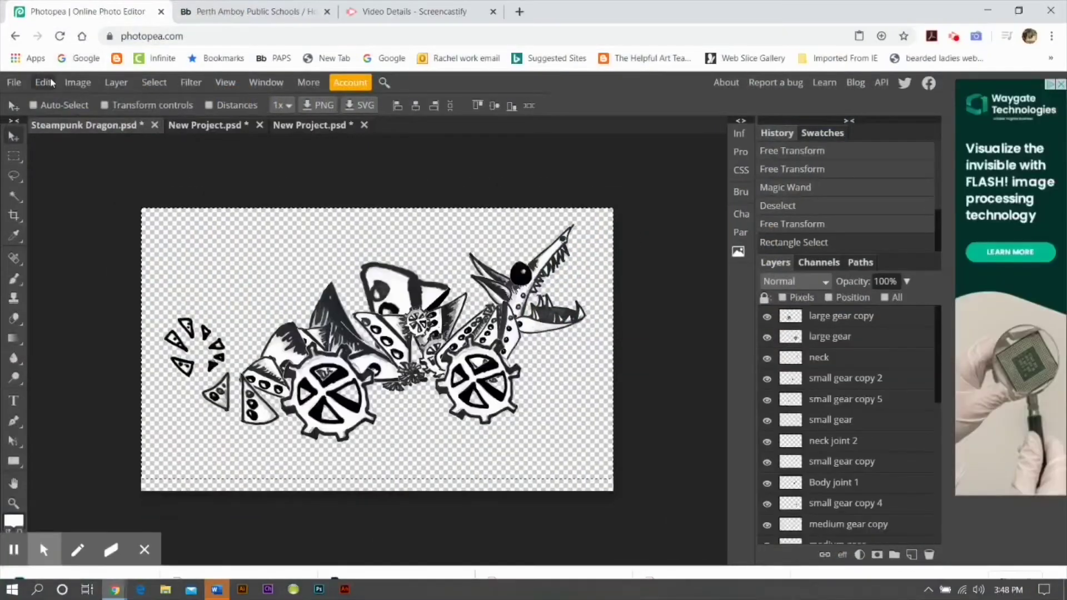
{"action": "left_click", "coordinate": [43, 82]}
{"action": "mouse_move", "coordinate": [116, 399]}
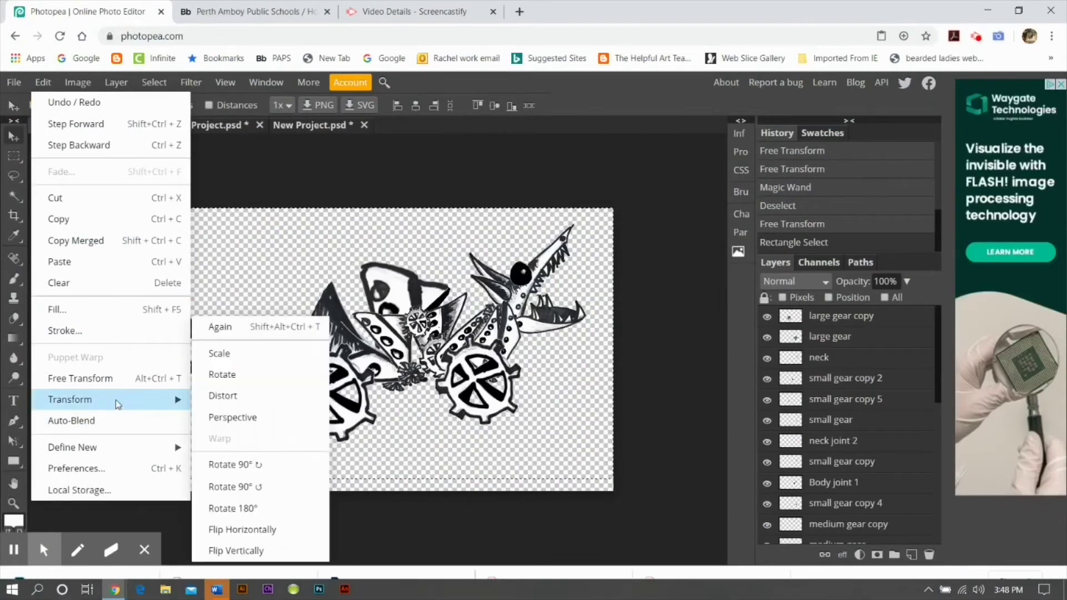
{"action": "left_click", "coordinate": [911, 448]}
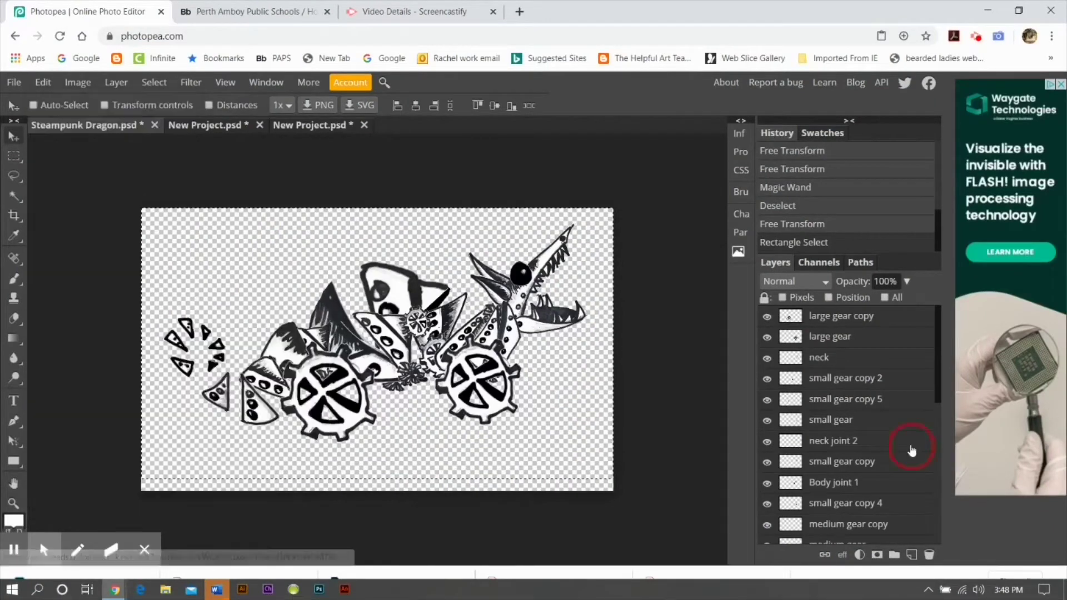
Select the large gear copy layer in the Steampunk Dragon project and clear the active canvas selection.
{"action": "left_click", "coordinate": [889, 320]}
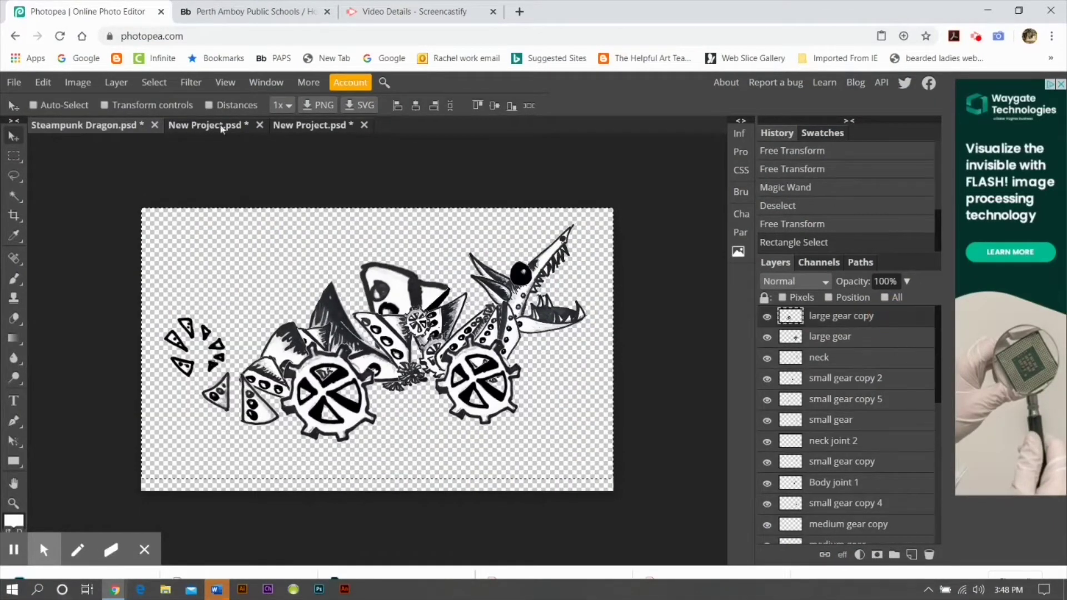
{"action": "left_click", "coordinate": [43, 82]}
{"action": "mouse_move", "coordinate": [109, 399]}
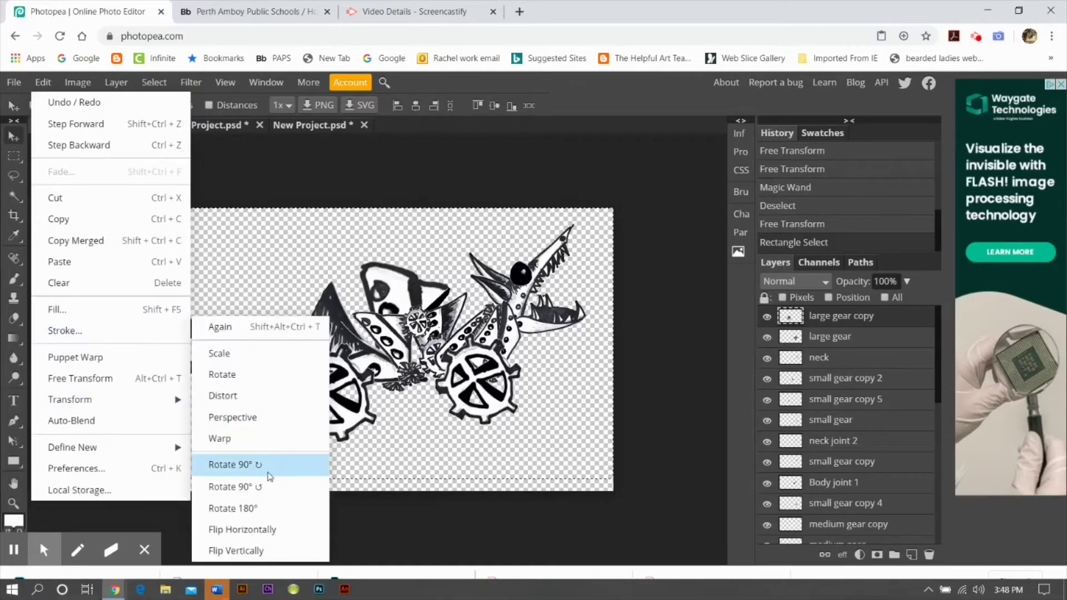
{"action": "left_click", "coordinate": [250, 375]}
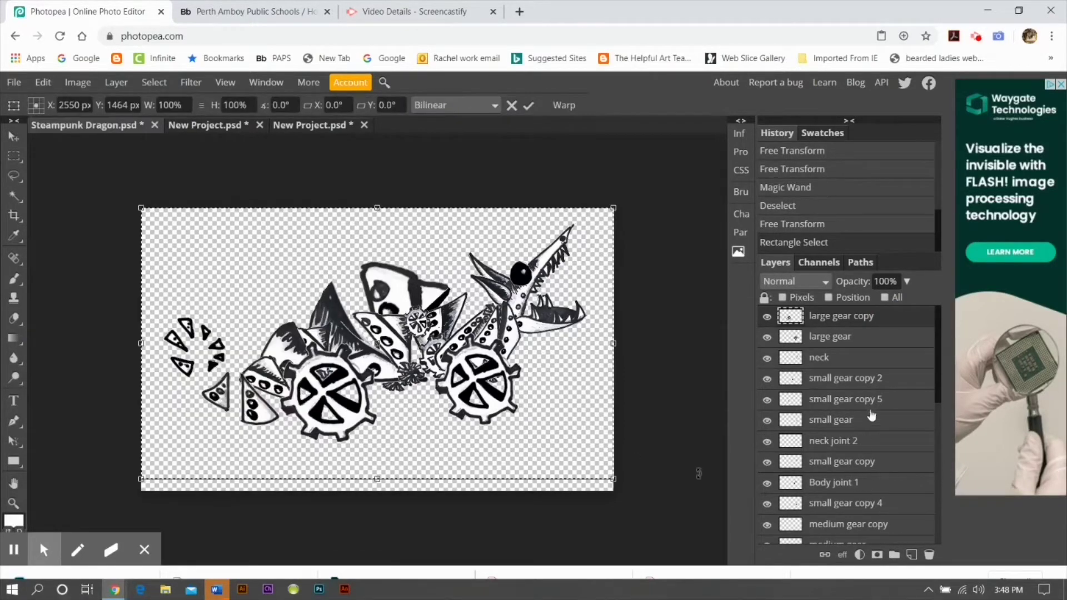
{"action": "left_click", "coordinate": [152, 82]}
{"action": "left_click", "coordinate": [170, 128]}
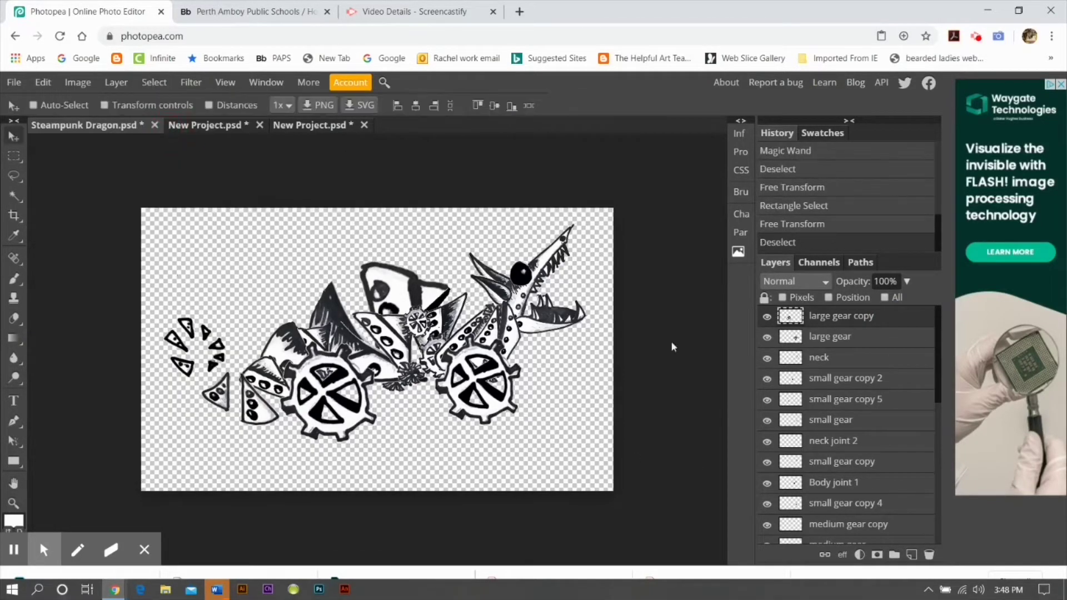
Rotate the dragon's rear wheel, the large gear copy layer, about 14° clockwise.
{"action": "left_click", "coordinate": [44, 82]}
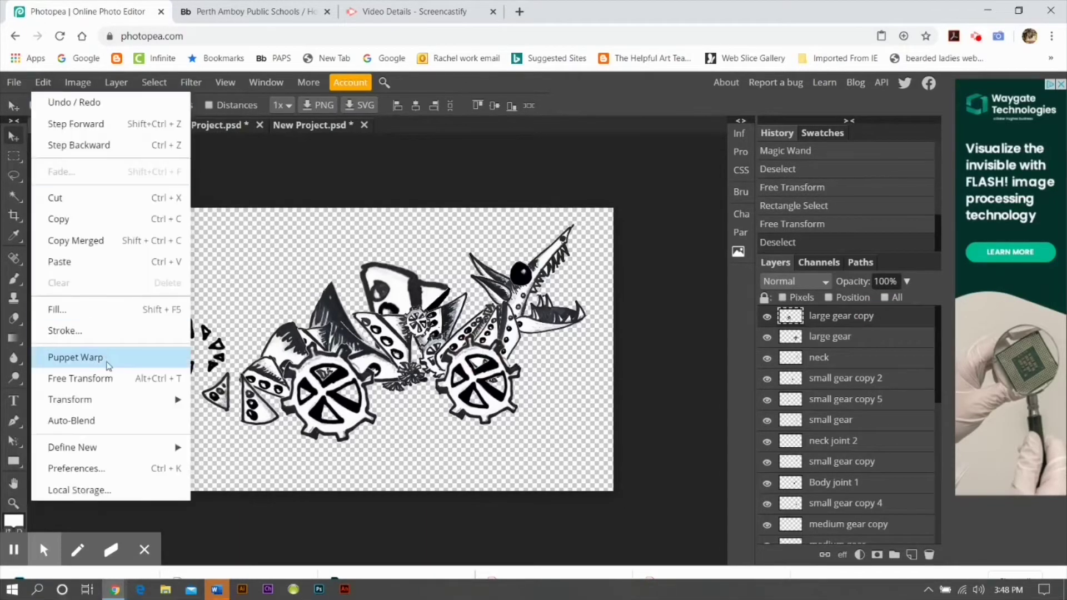
{"action": "mouse_move", "coordinate": [135, 398]}
{"action": "left_click", "coordinate": [236, 374]}
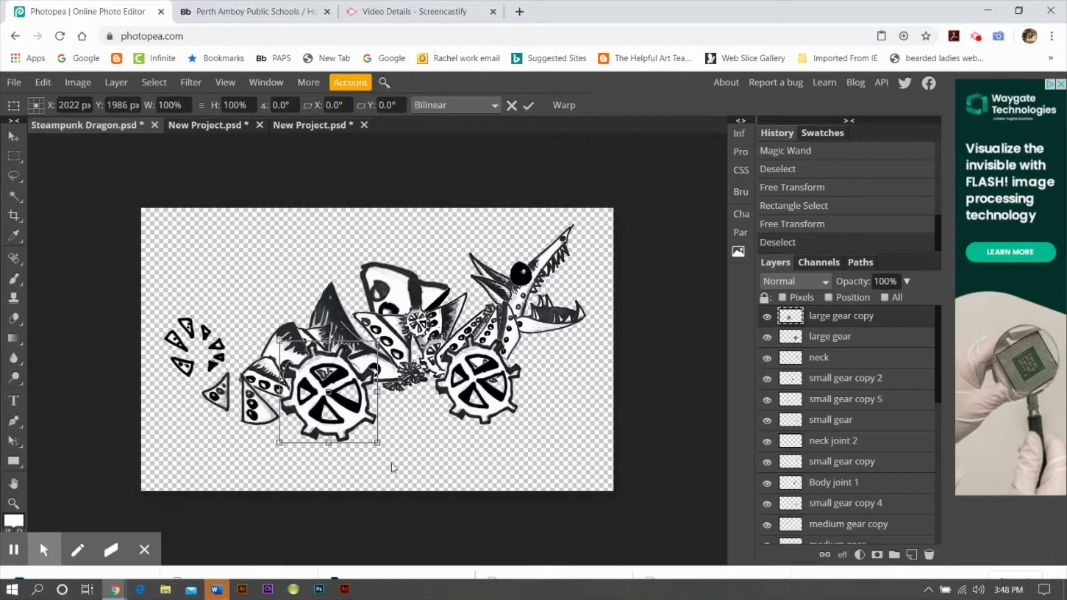
{"action": "left_click_drag", "start_coordinate": [376, 444], "coordinate": [358, 446]}
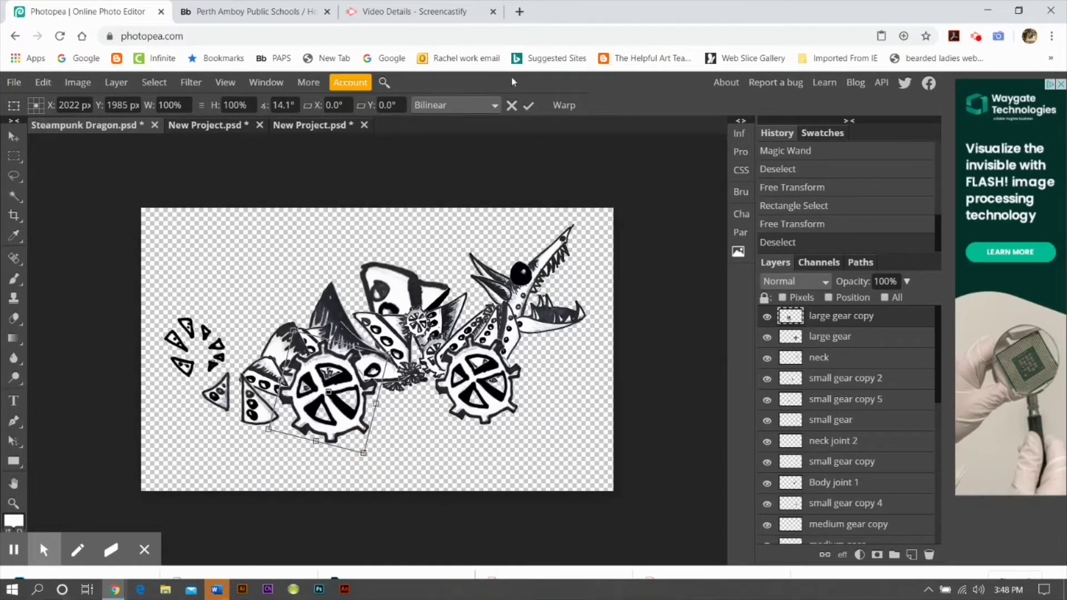
{"action": "left_click", "coordinate": [528, 105]}
Rotate the dragon's front wheel, the large gear layer, a little clockwise.
{"action": "left_click", "coordinate": [864, 336]}
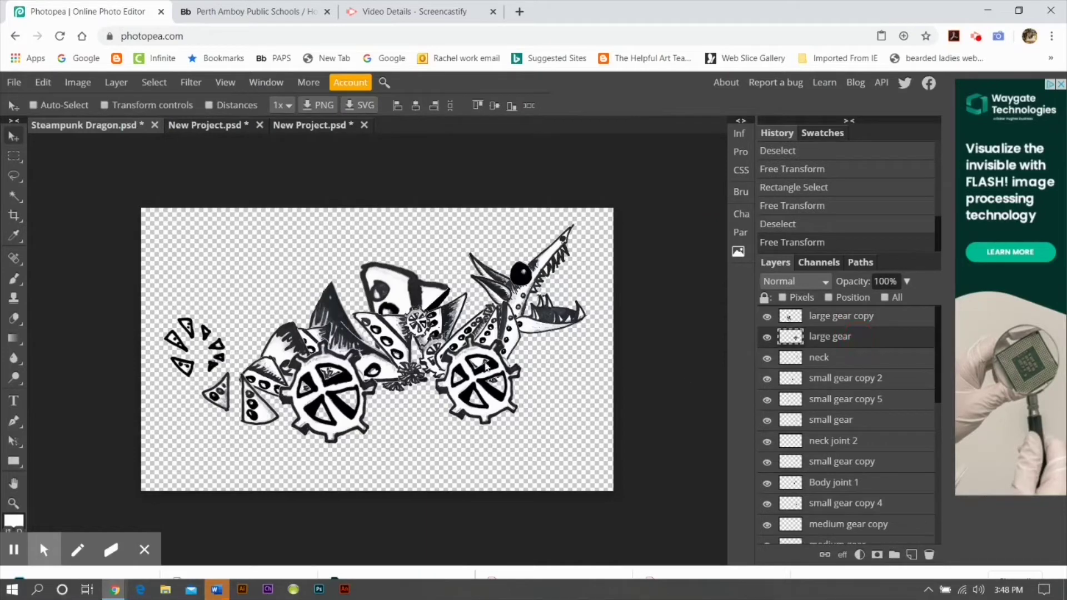
{"action": "left_click", "coordinate": [44, 83]}
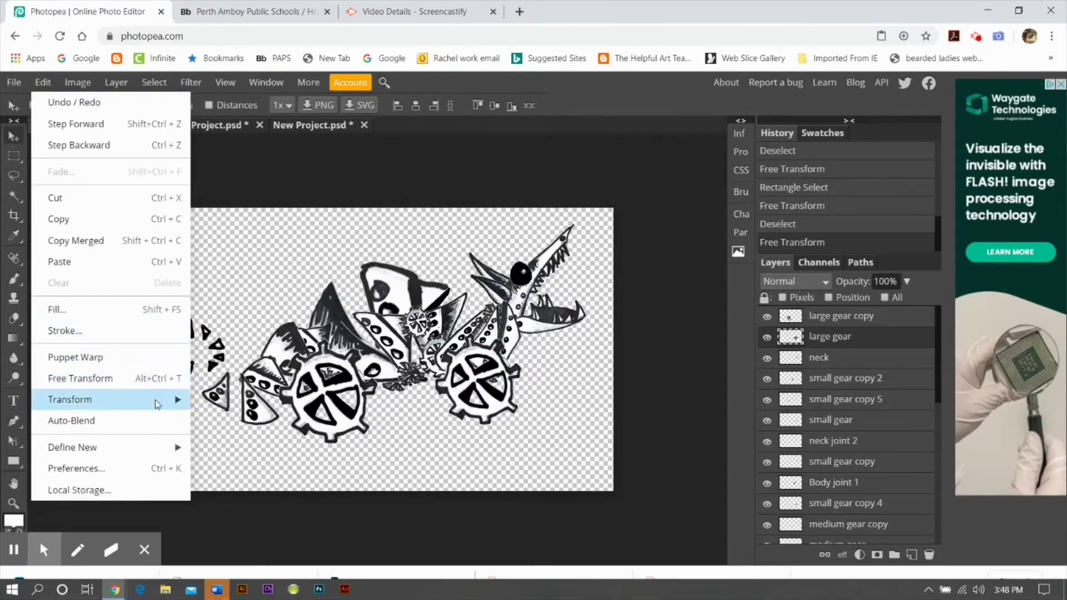
{"action": "mouse_move", "coordinate": [161, 400]}
{"action": "left_click", "coordinate": [226, 374]}
{"action": "left_click_drag", "start_coordinate": [525, 432], "coordinate": [496, 437]}
{"action": "left_click", "coordinate": [528, 105]}
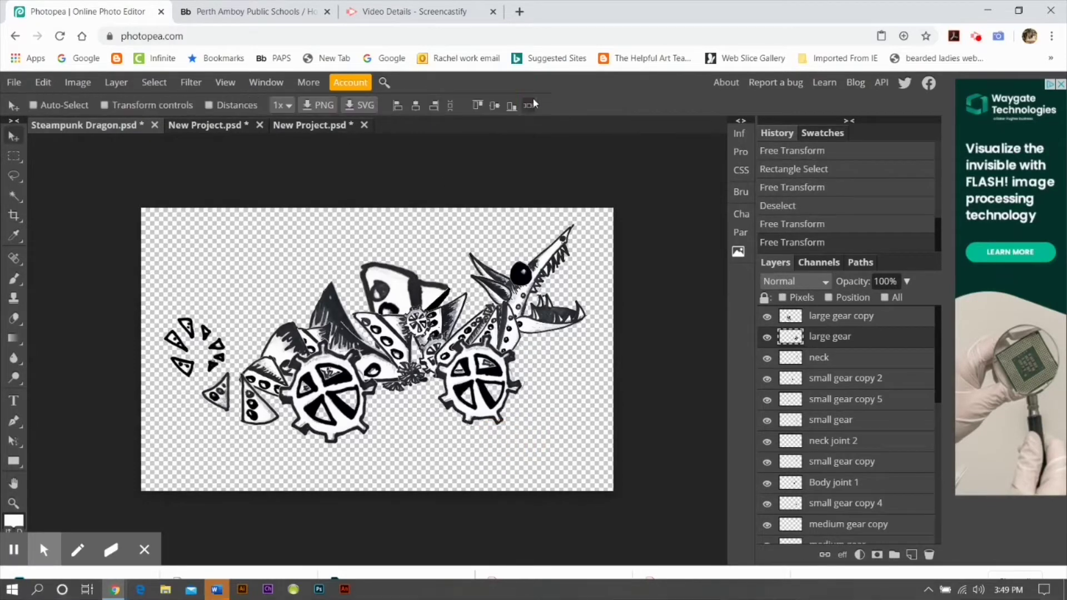
Select all the dragon's part layers, from large gear copy down to far ear.
{"action": "left_click", "coordinate": [891, 327]}
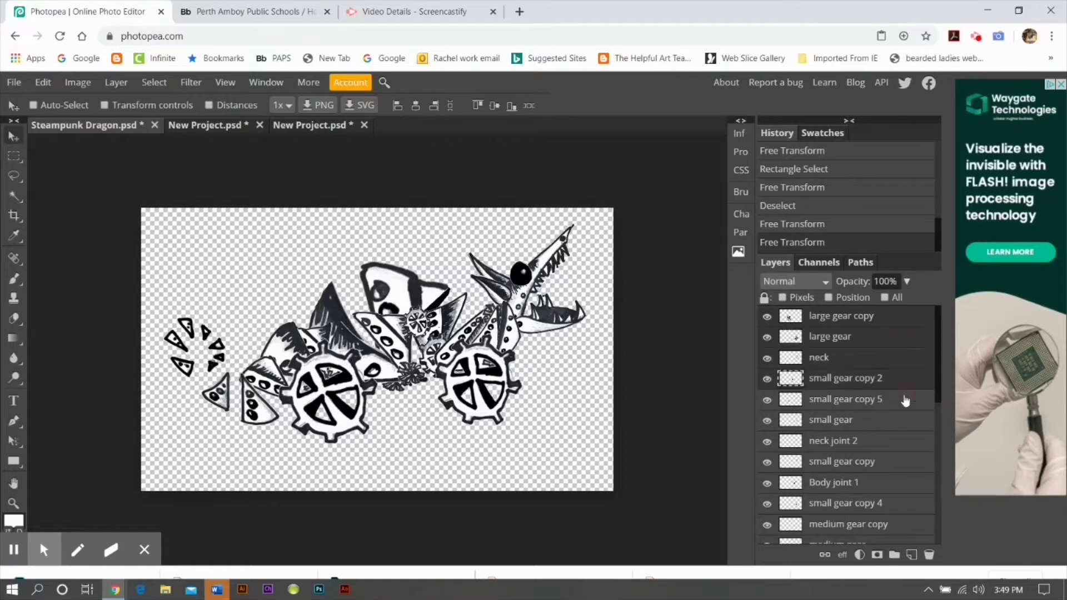
{"action": "left_click", "coordinate": [902, 439]}
{"action": "left_click", "coordinate": [906, 468], "text": "shift"}
{"action": "left_click", "coordinate": [906, 484], "text": "shift"}
{"action": "left_click", "coordinate": [899, 511], "text": "shift"}
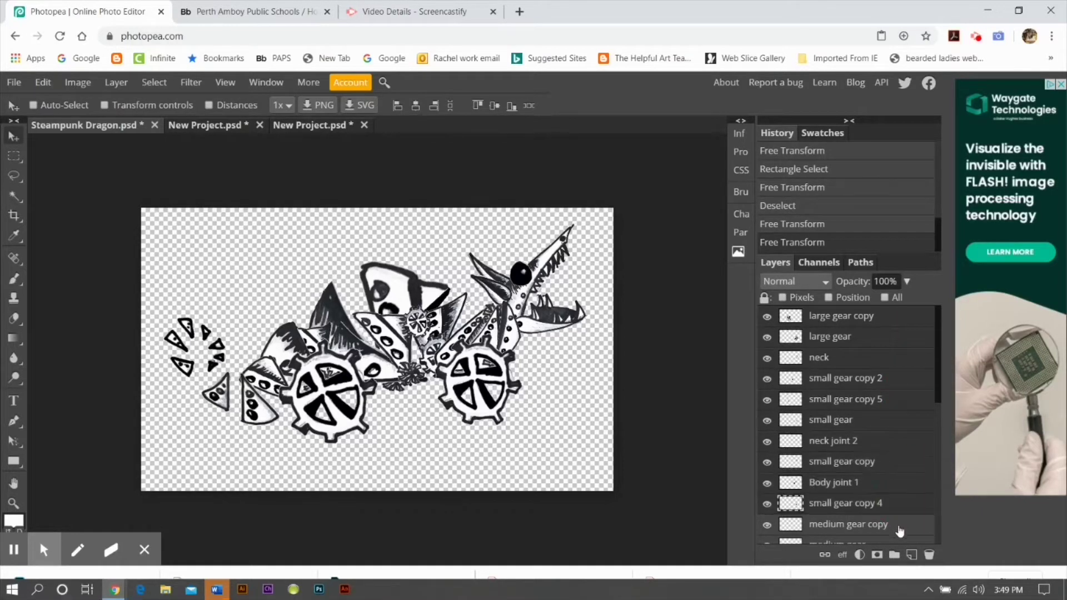
{"action": "left_click", "coordinate": [900, 528], "text": "shift"}
{"action": "scroll", "coordinate": [906, 516], "scroll_direction": "down", "scroll_amount": 3}
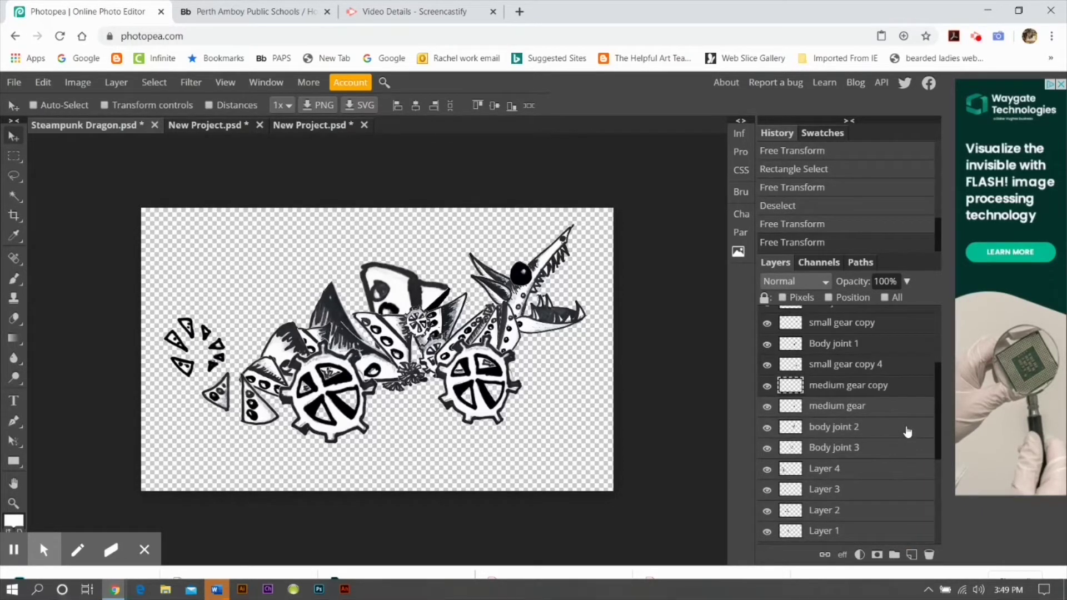
{"action": "left_click", "coordinate": [909, 426]}
{"action": "left_click", "coordinate": [899, 450]}
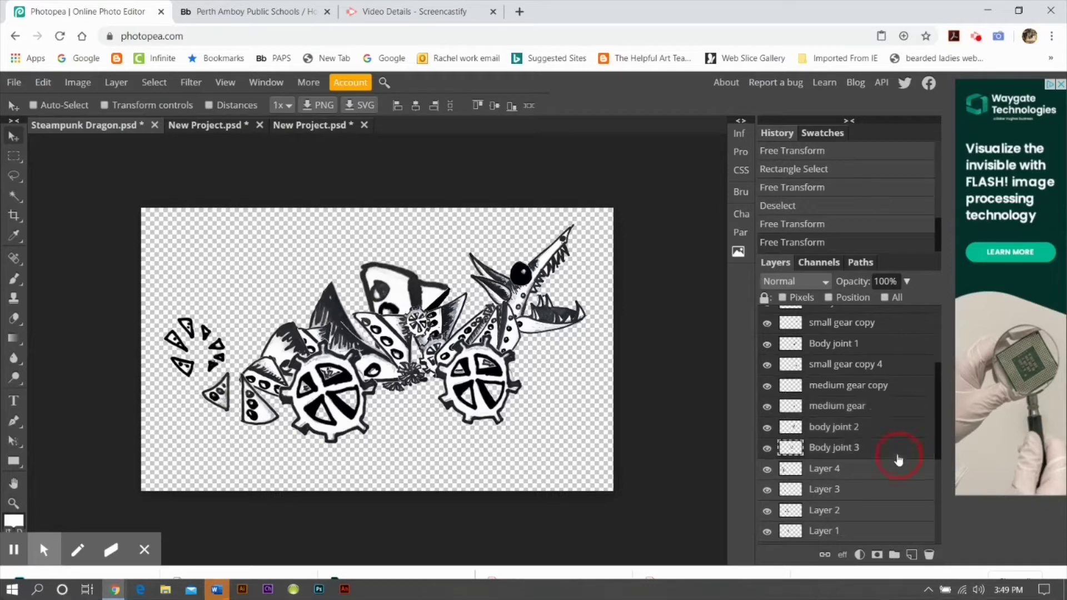
{"action": "left_click", "coordinate": [890, 470]}
{"action": "left_click", "coordinate": [882, 492], "text": "shift"}
{"action": "left_click", "coordinate": [884, 513], "text": "shift"}
{"action": "left_click", "coordinate": [871, 530], "text": "shift"}
{"action": "scroll", "coordinate": [850, 511], "scroll_direction": "down", "scroll_amount": 3}
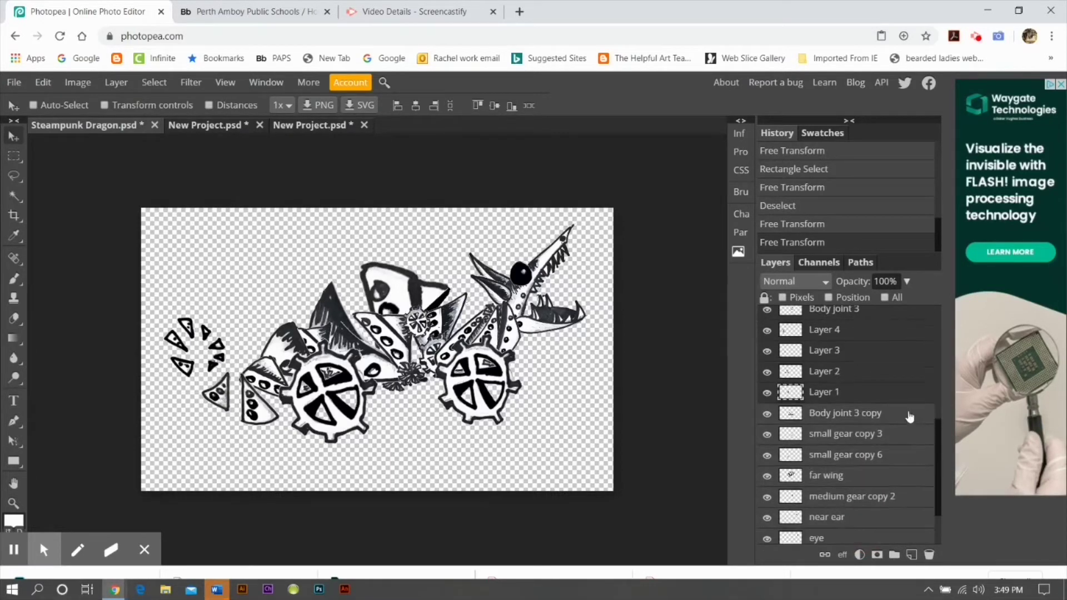
{"action": "left_click", "coordinate": [905, 417], "text": "shift"}
{"action": "left_click", "coordinate": [890, 435], "text": "shift"}
{"action": "scroll", "coordinate": [889, 456], "scroll_direction": "down", "scroll_amount": 2}
{"action": "left_click", "coordinate": [873, 536]}
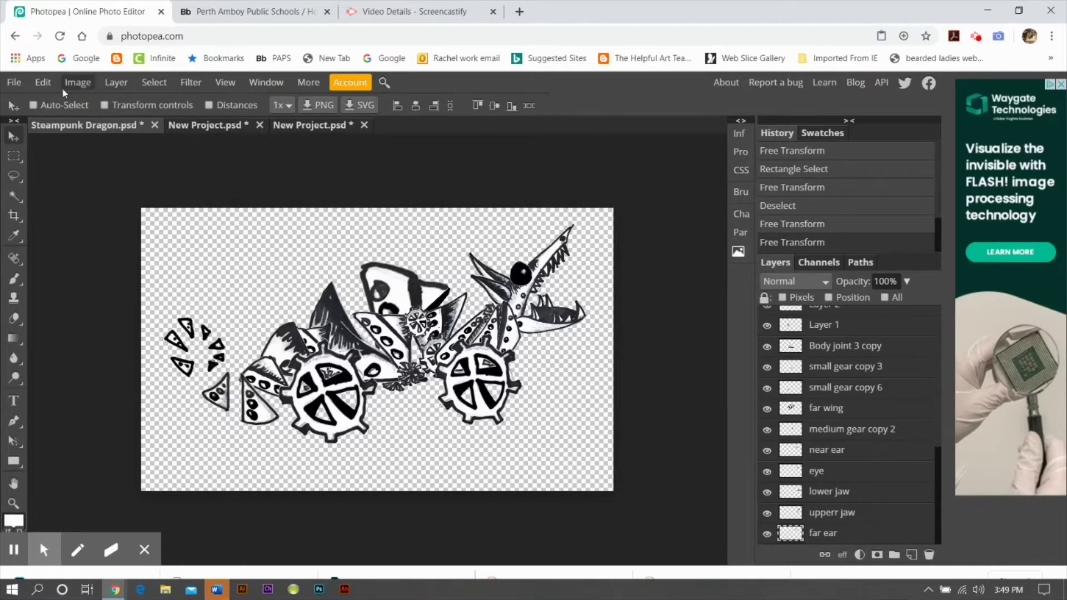
Copy the whole dragon as one merged image with Copy Merged.
{"action": "left_click", "coordinate": [43, 81]}
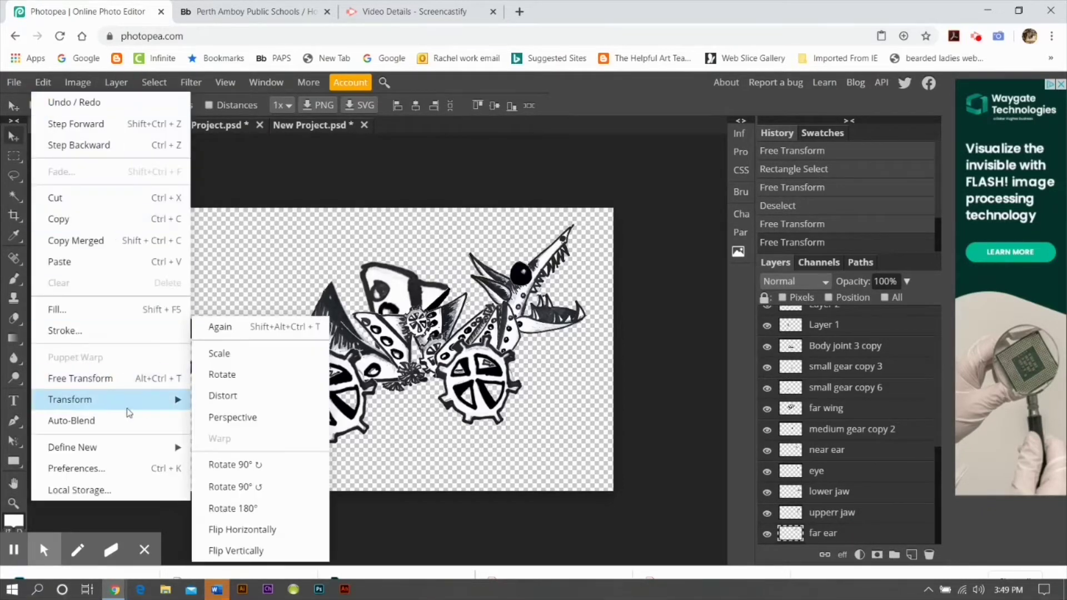
{"action": "left_click", "coordinate": [43, 82]}
{"action": "left_click", "coordinate": [43, 82]}
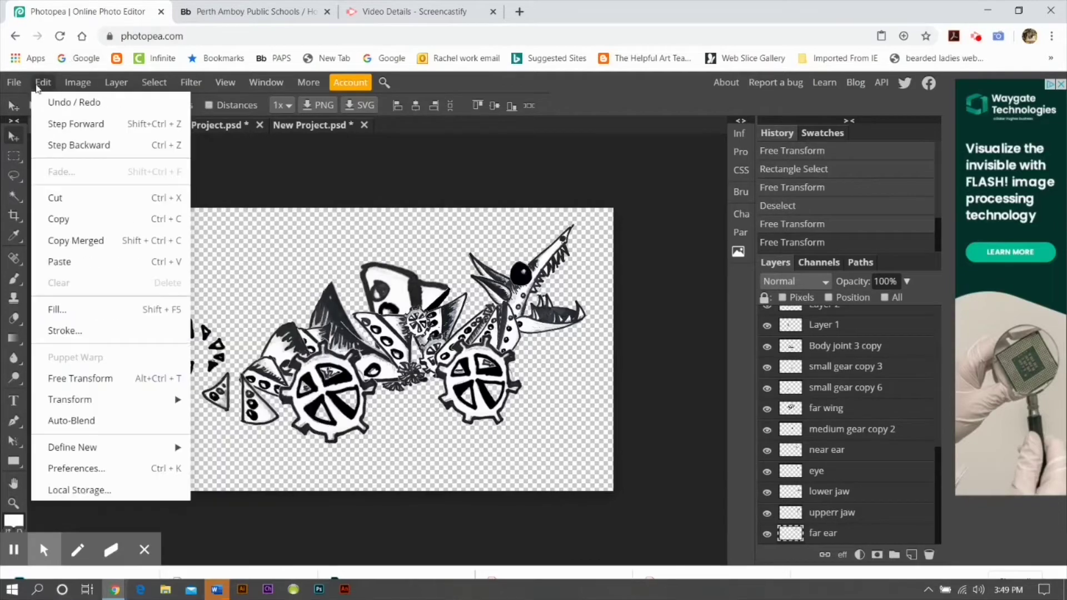
{"action": "left_click", "coordinate": [89, 240]}
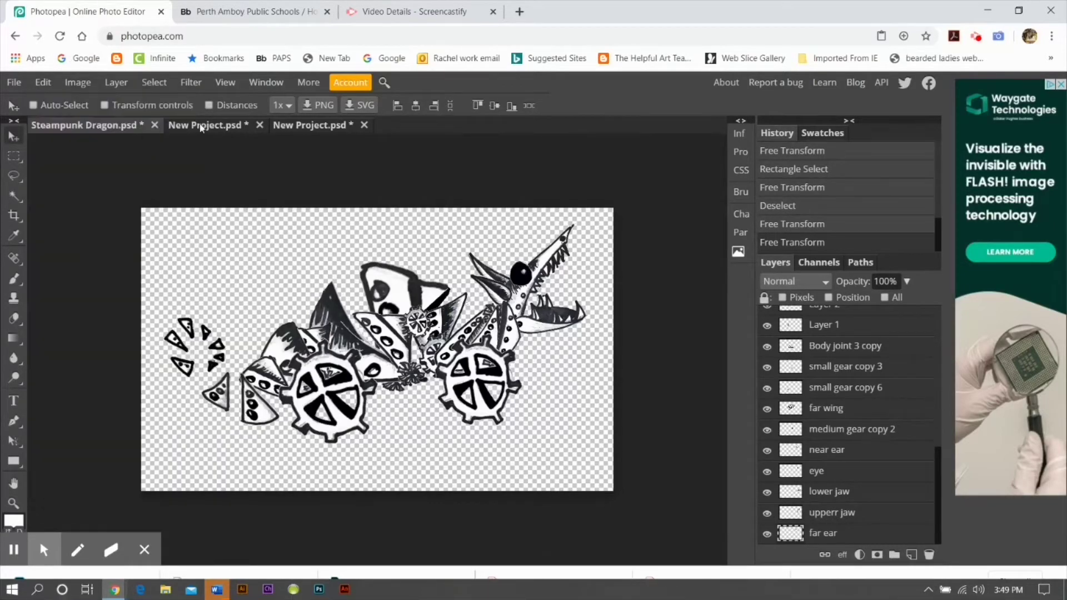
Paste the merged dragon into the New Project that holds the earlier poses and align it over the previous one.
{"action": "left_click", "coordinate": [236, 130]}
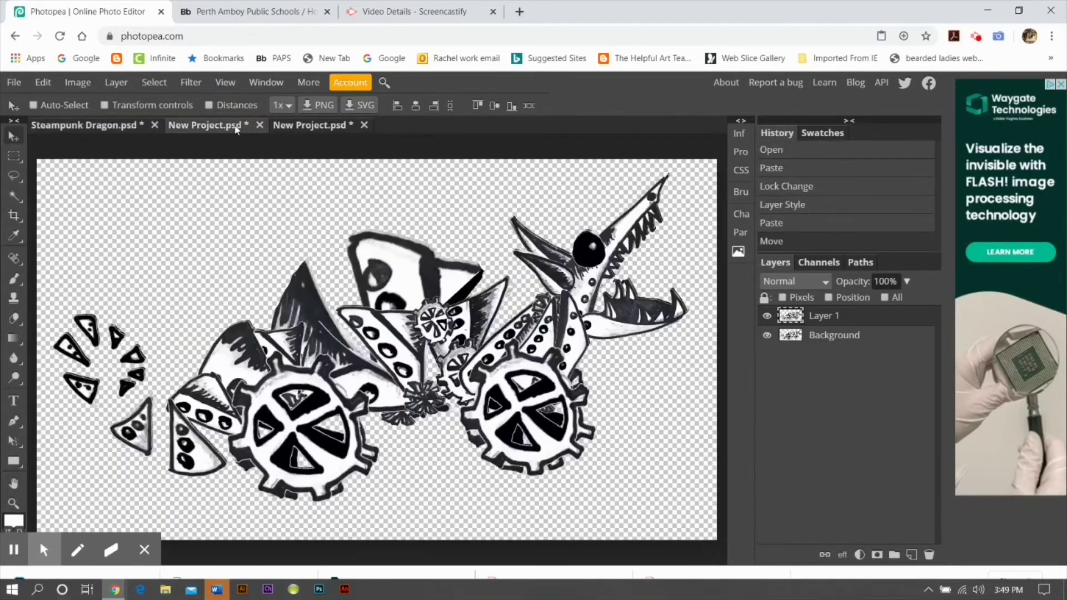
{"action": "left_click", "coordinate": [54, 85]}
{"action": "left_click", "coordinate": [82, 266]}
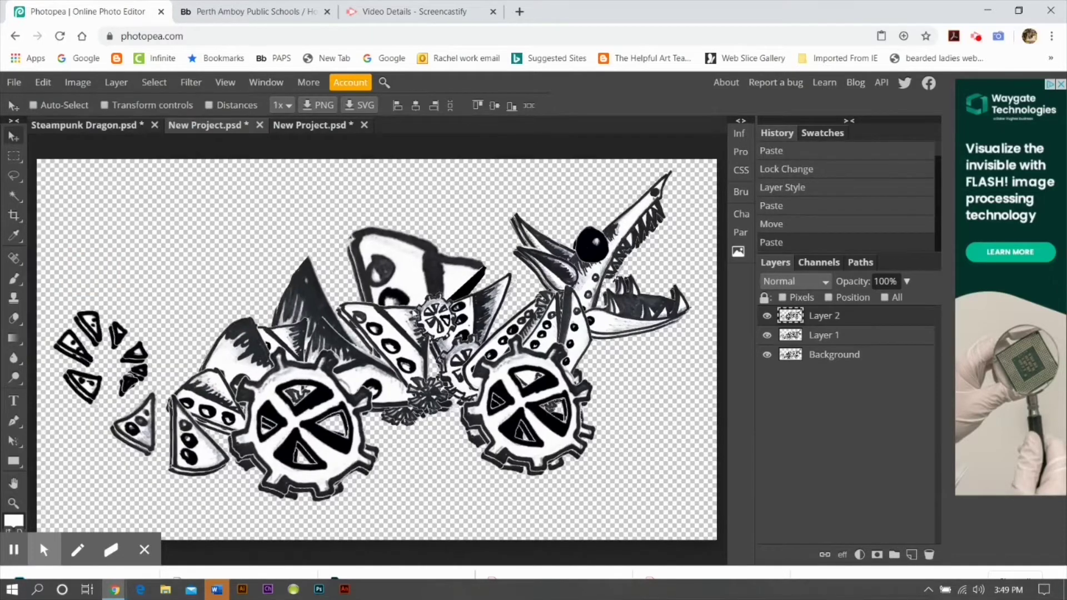
{"action": "mouse_move", "coordinate": [393, 318]}
{"action": "left_mouse_down"}
{"action": "mouse_move", "coordinate": [424, 328]}
{"action": "mouse_move", "coordinate": [387, 323]}
{"action": "mouse_move", "coordinate": [436, 260]}
{"action": "mouse_move", "coordinate": [391, 324]}
{"action": "left_mouse_up"}
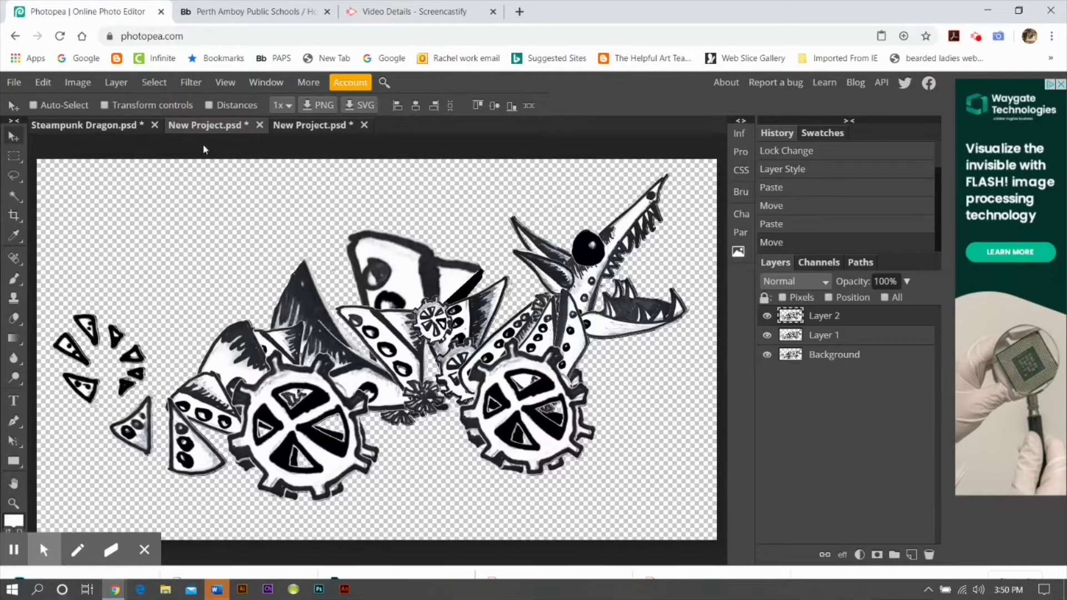
Back in the Steampunk Dragon project, rotate the front wheel on the large gear layer about 25° clockwise.
{"action": "left_click", "coordinate": [125, 128]}
{"action": "left_click", "coordinate": [856, 345]}
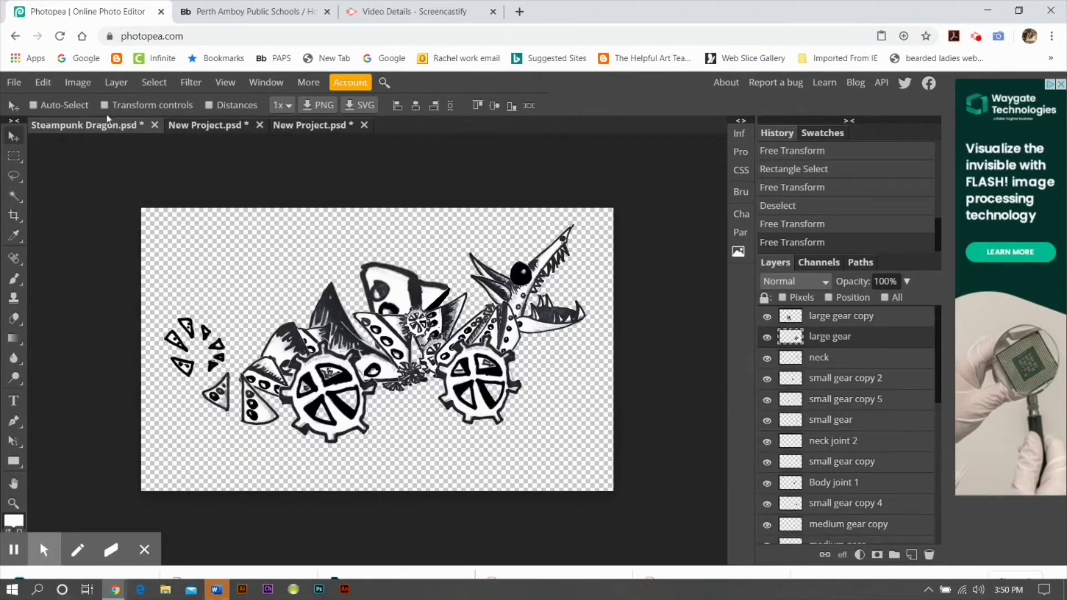
{"action": "left_click", "coordinate": [43, 83]}
{"action": "mouse_move", "coordinate": [133, 401]}
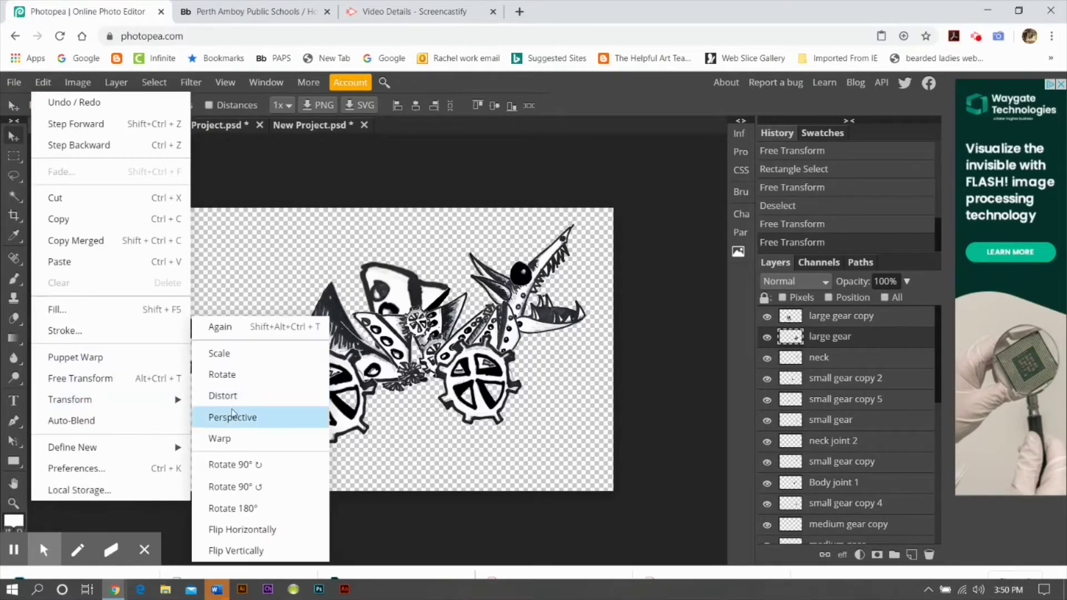
{"action": "left_click", "coordinate": [260, 374]}
{"action": "left_click_drag", "start_coordinate": [524, 335], "coordinate": [539, 359]}
{"action": "left_click", "coordinate": [528, 105]}
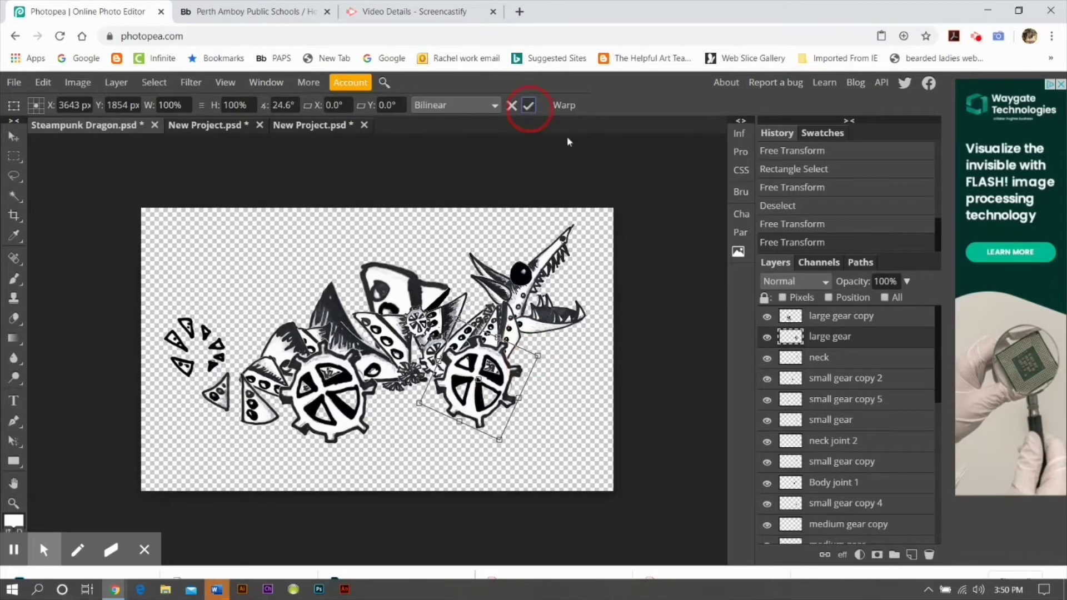
Rotate the rear wheel on the large gear copy layer about 17° clockwise.
{"action": "left_click", "coordinate": [834, 315]}
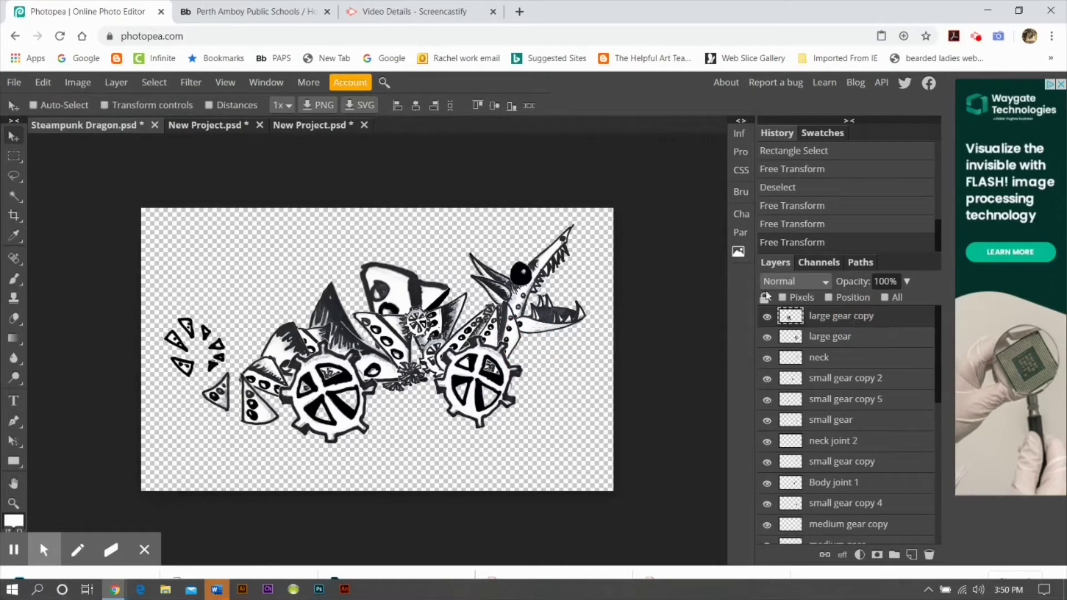
{"action": "left_click", "coordinate": [43, 82]}
{"action": "mouse_move", "coordinate": [111, 399]}
{"action": "left_click", "coordinate": [273, 376]}
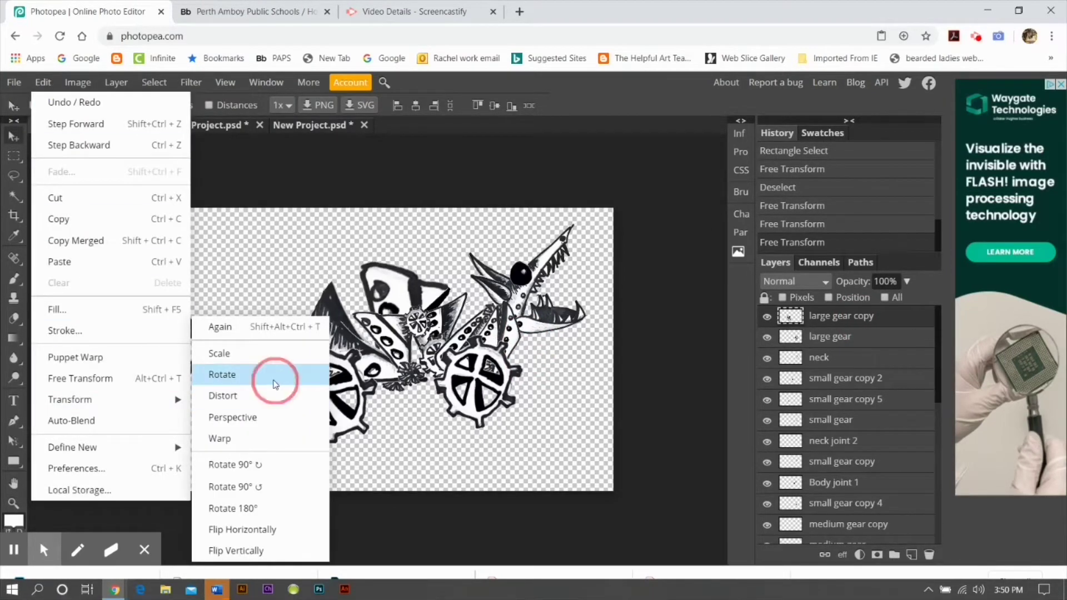
{"action": "left_click_drag", "start_coordinate": [384, 451], "coordinate": [357, 453]}
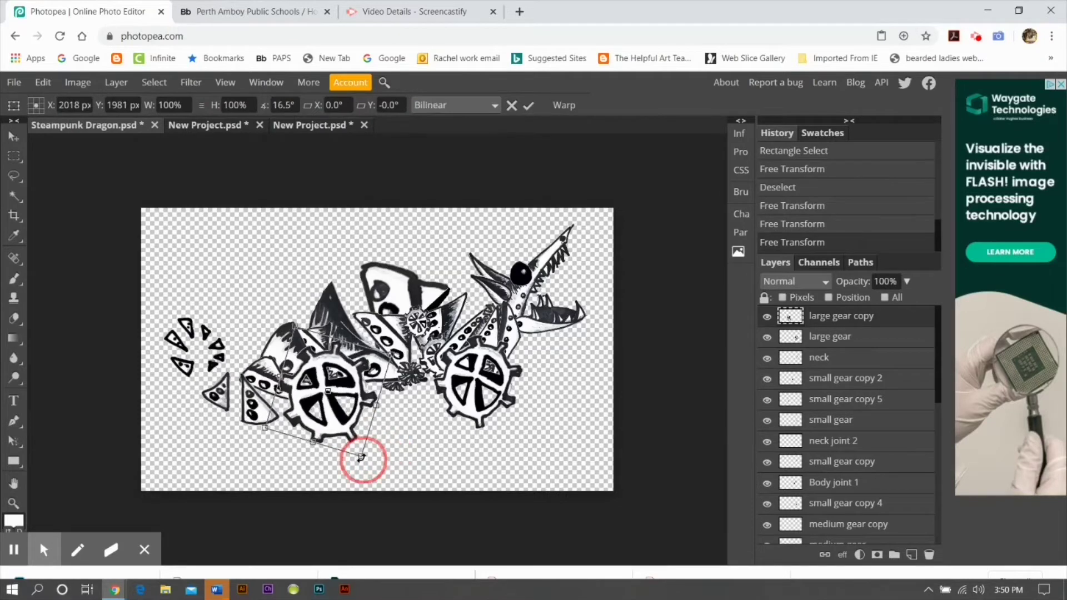
{"action": "left_click", "coordinate": [528, 105]}
Select the dragon's layers down to far ear and copy the new pose with Copy Merged.
{"action": "left_click", "coordinate": [42, 82]}
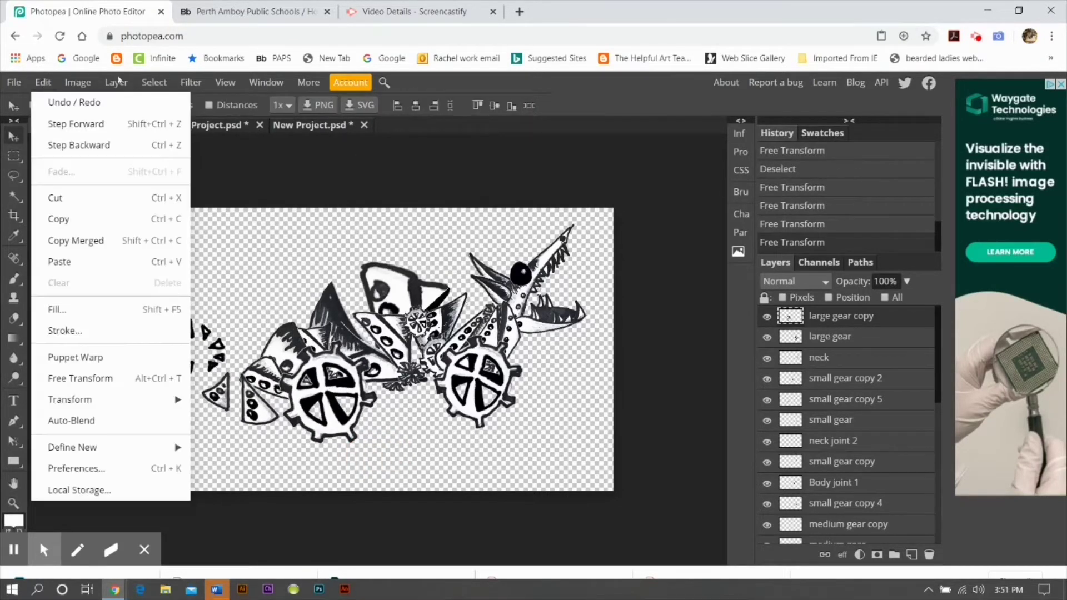
{"action": "left_click", "coordinate": [154, 82]}
{"action": "scroll", "coordinate": [917, 383], "scroll_direction": "down", "scroll_amount": 5}
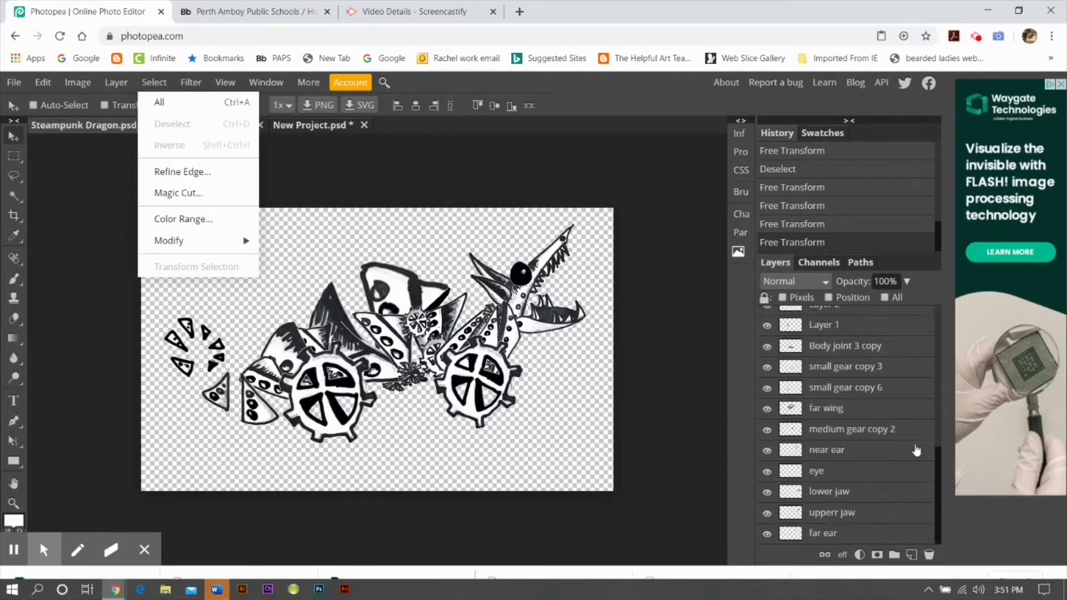
{"action": "left_click", "coordinate": [904, 540]}
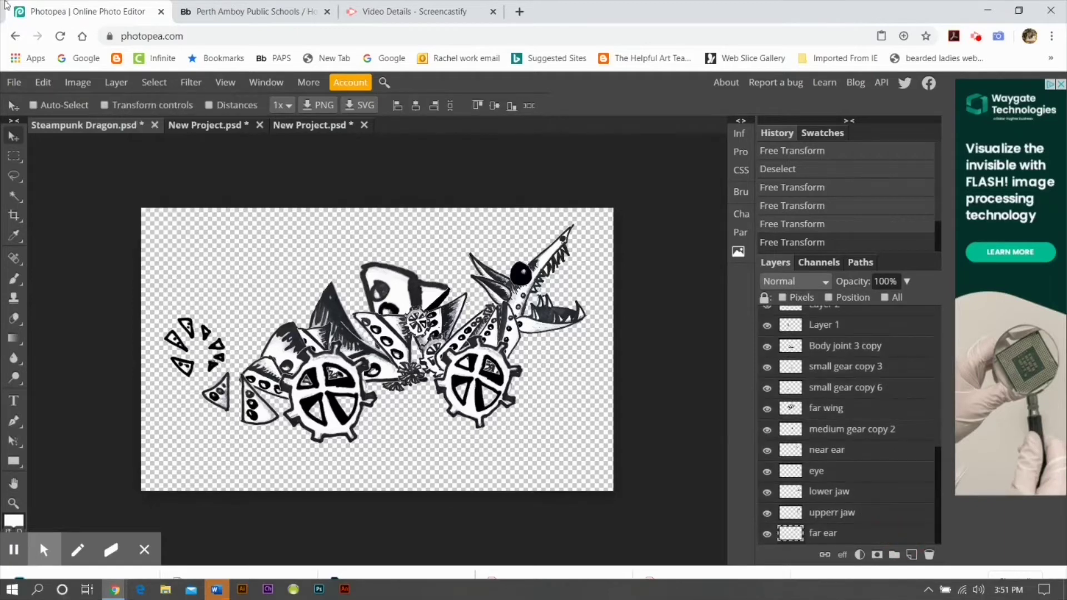
{"action": "left_click", "coordinate": [42, 82]}
{"action": "left_click", "coordinate": [102, 240]}
Paste the merged pose into the New Project that holds the earlier poses and align it over the previous dragon.
{"action": "left_click", "coordinate": [320, 127]}
{"action": "left_click", "coordinate": [231, 126]}
{"action": "left_click", "coordinate": [43, 81]}
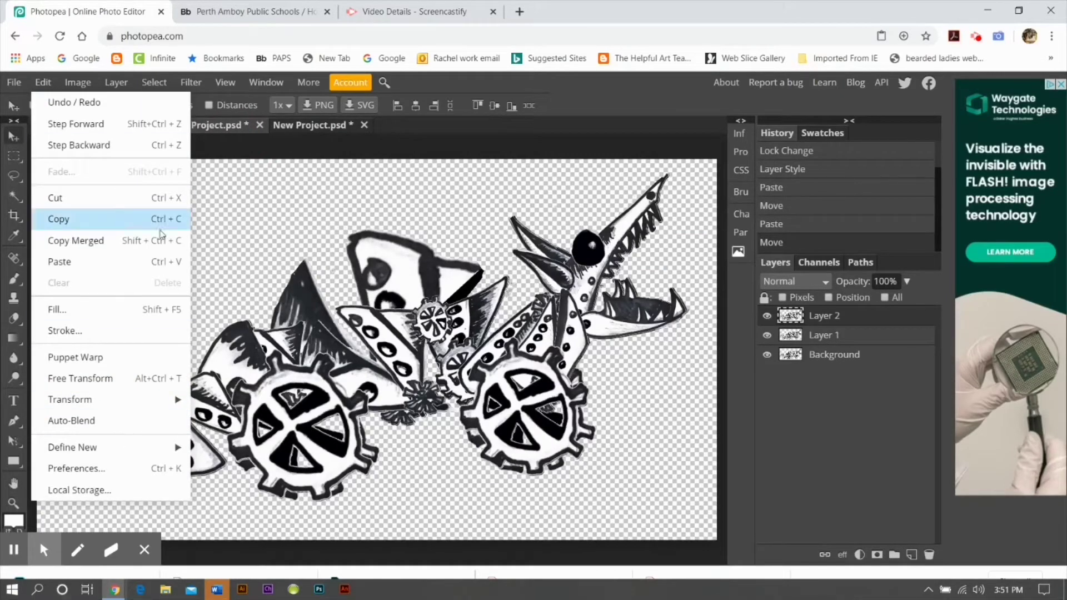
{"action": "left_click", "coordinate": [107, 261]}
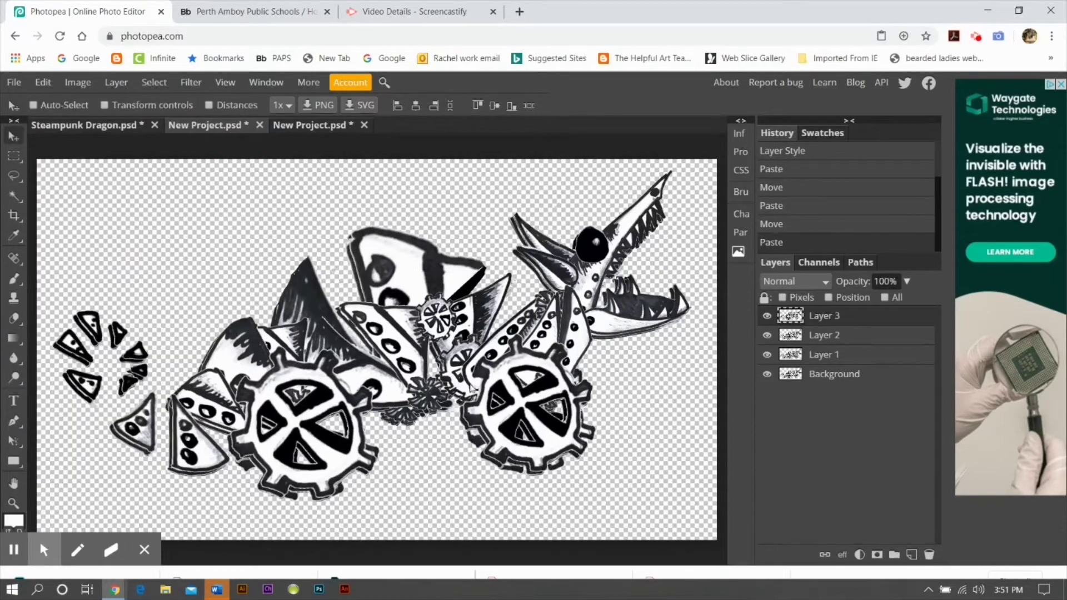
{"action": "left_click_drag", "start_coordinate": [504, 352], "coordinate": [498, 358]}
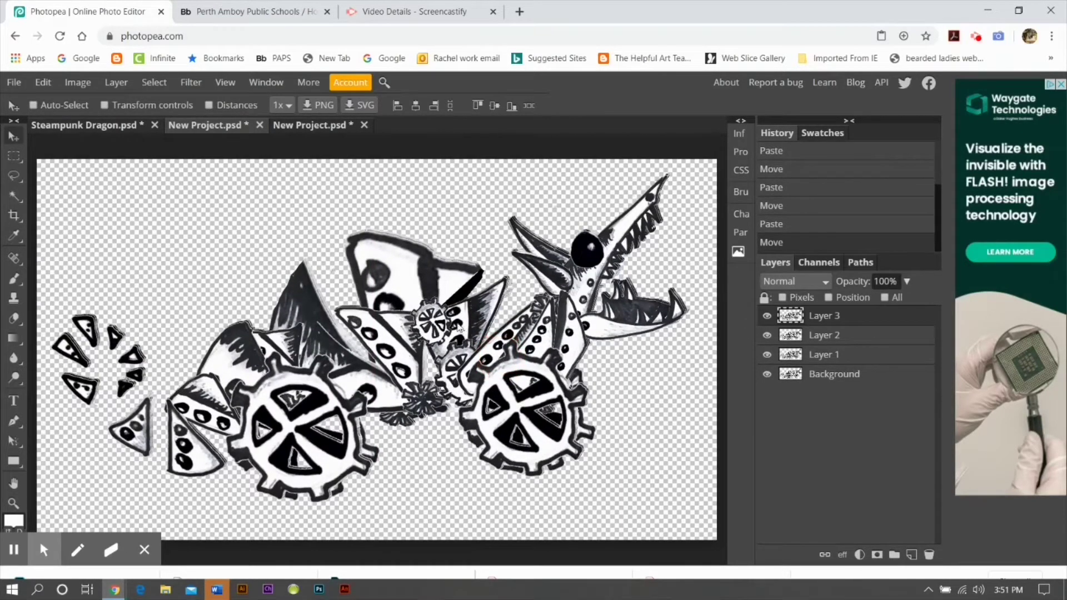
Rename Layer 3 as _a_Layer 3 and Layer 2 as _a_layer 2.
{"action": "double_click", "coordinate": [823, 315]}
{"action": "left_click", "coordinate": [814, 317]}
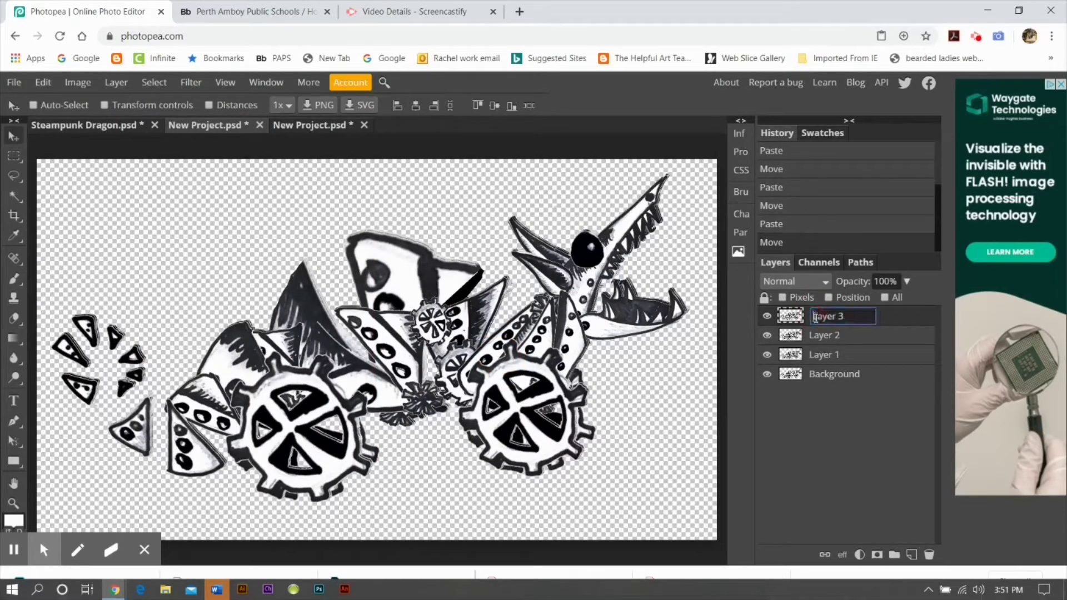
{"action": "type", "text": "_a_"}
{"action": "double_click", "coordinate": [823, 336]}
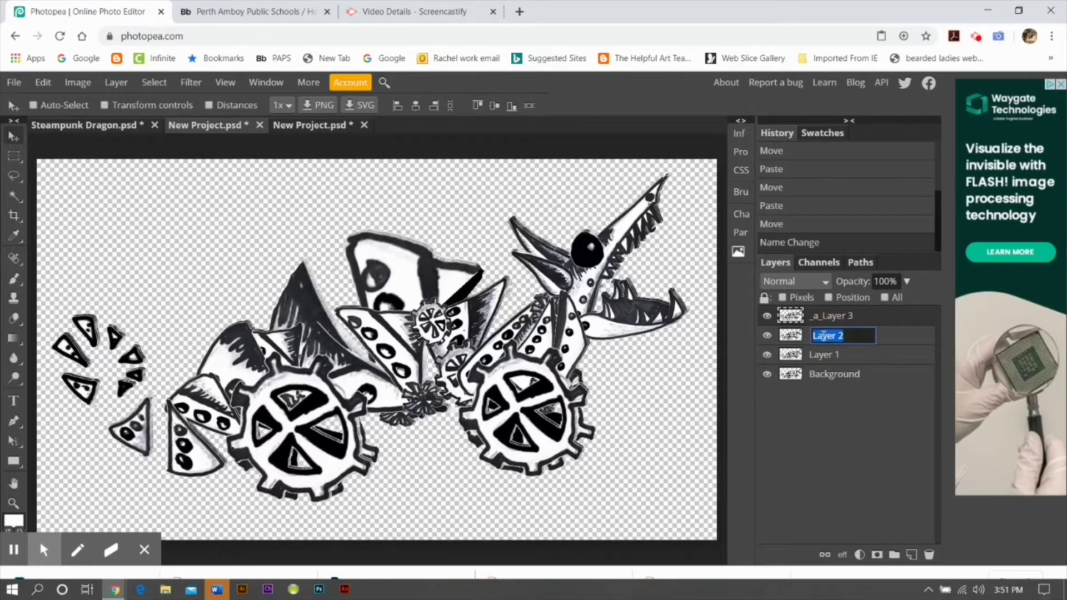
{"action": "key", "text": "BackSpace"}
Rename Layer 1 as _a_Layer 1 and the Background layer as _a_layer 0.
{"action": "double_click", "coordinate": [821, 354]}
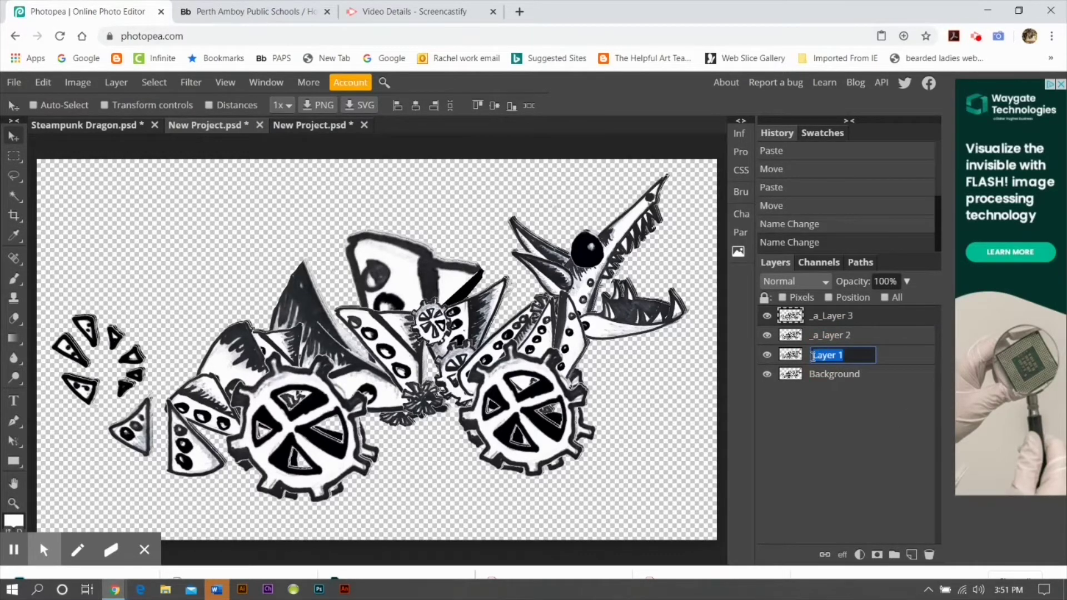
{"action": "left_click", "coordinate": [825, 354]}
{"action": "type", "text": "_a_"}
{"action": "double_click", "coordinate": [829, 373]}
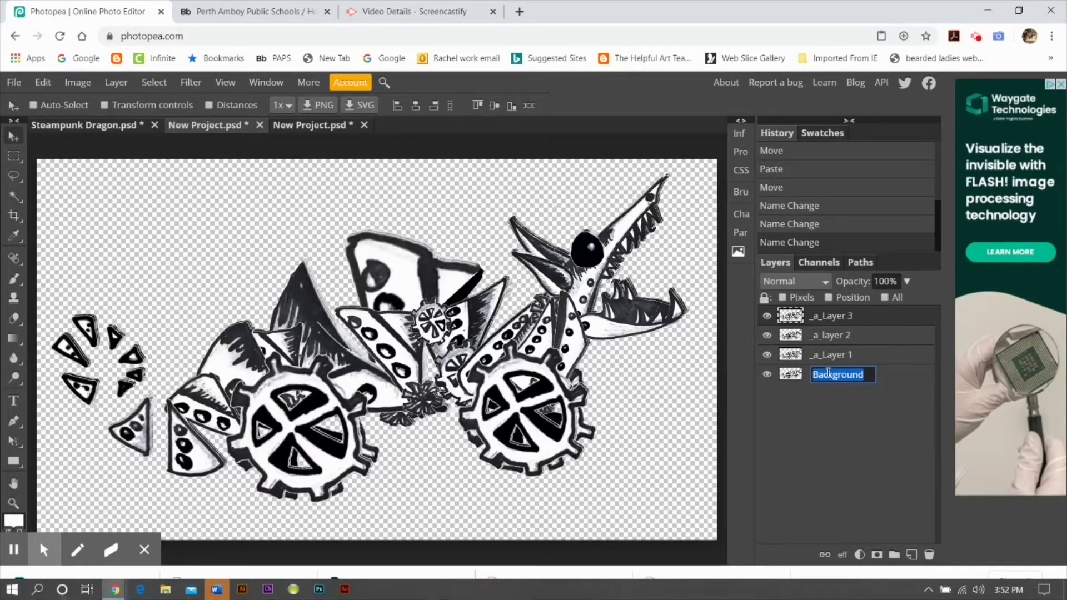
{"action": "key", "text": "BackSpace"}
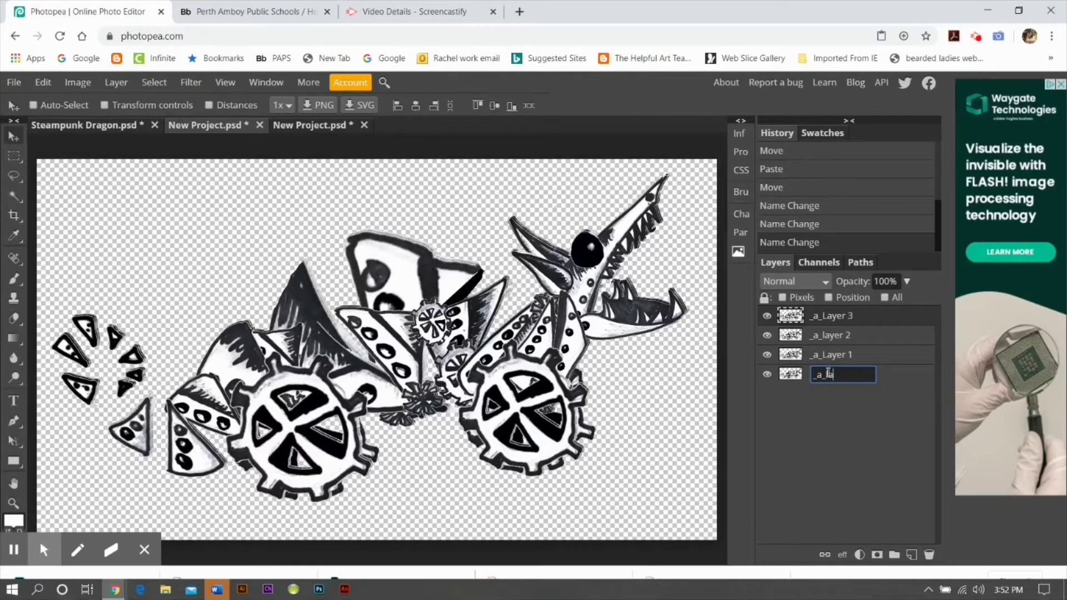
{"action": "type", "text": "_a_layer 0"}
{"action": "key", "text": "Return"}
Preview the pose layers as a GIF animation scaled to 12%, and close the export without saving.
{"action": "left_click", "coordinate": [13, 82]}
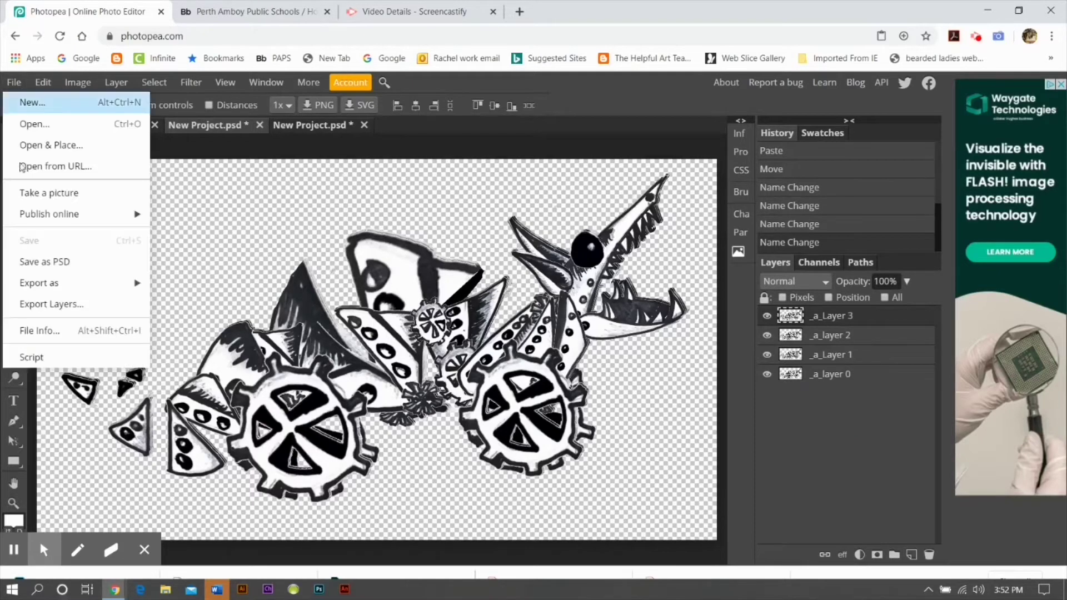
{"action": "mouse_move", "coordinate": [104, 288]}
{"action": "left_click", "coordinate": [195, 346]}
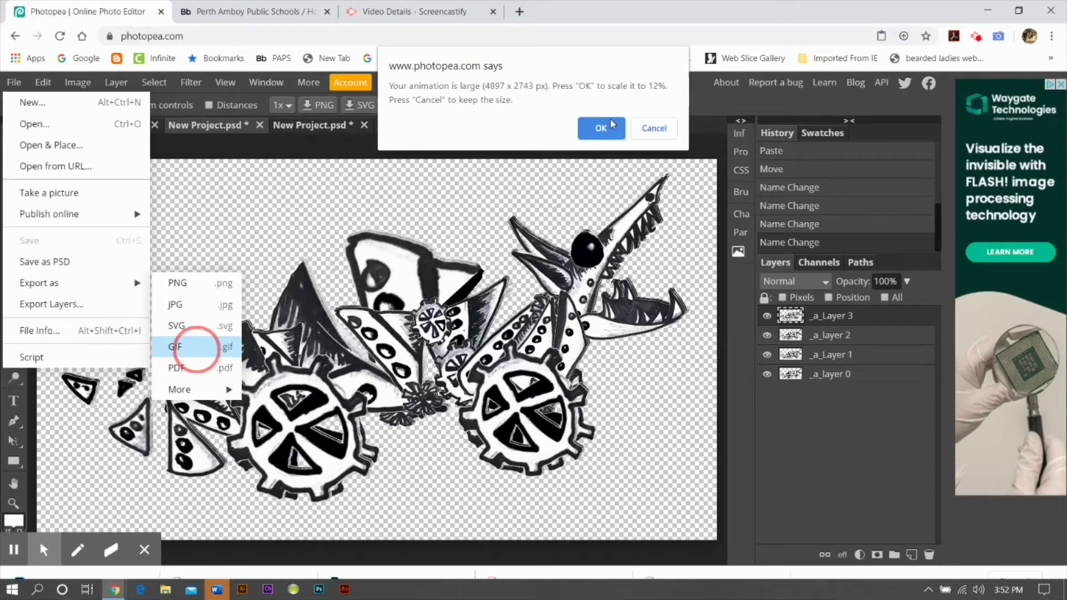
{"action": "left_click", "coordinate": [611, 127]}
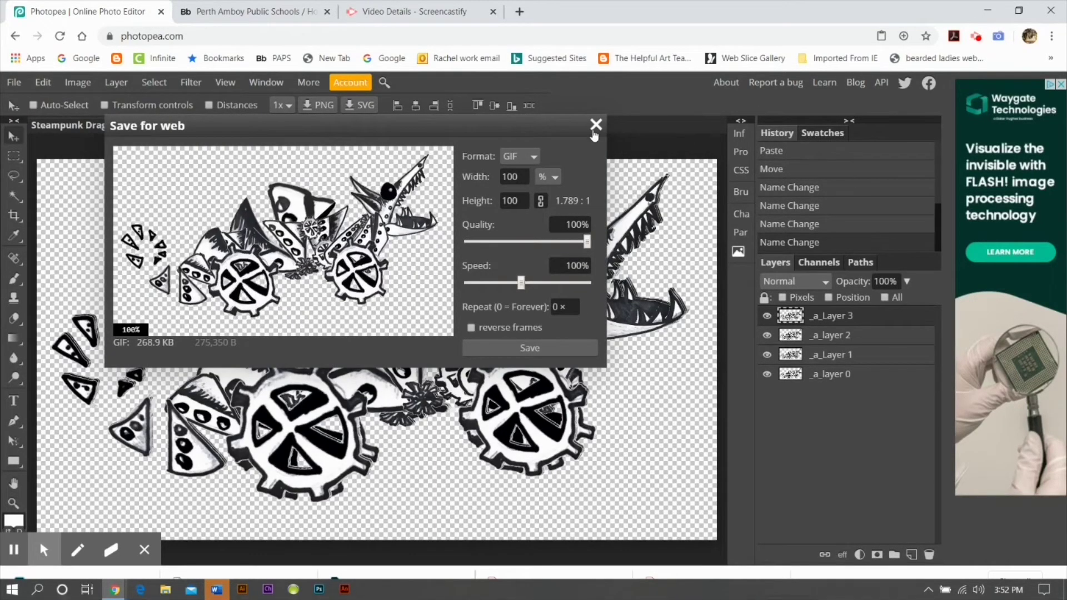
{"action": "left_click", "coordinate": [595, 126]}
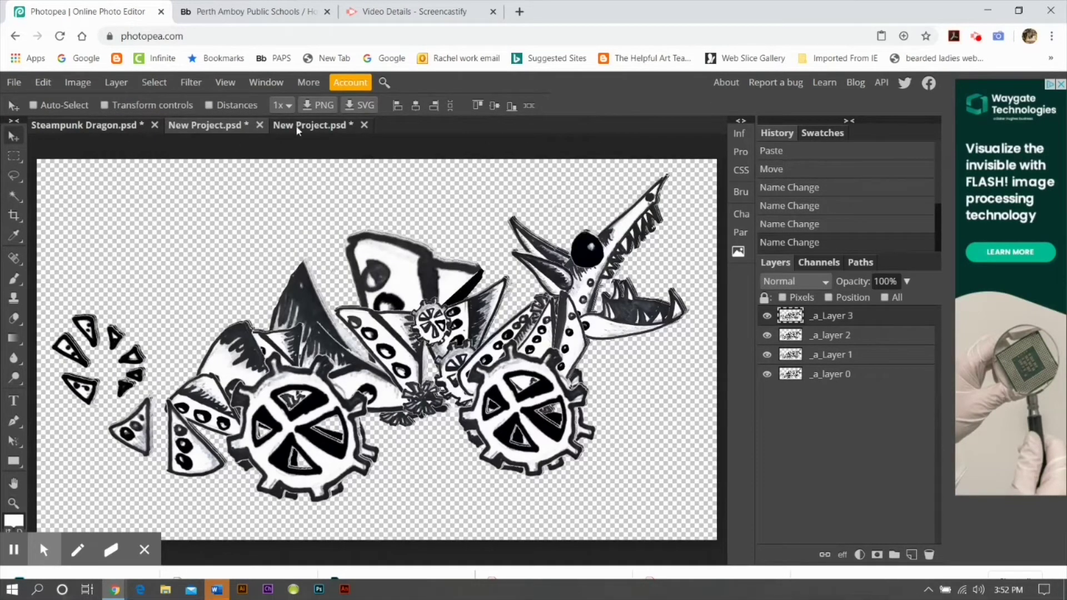
Return to the Steampunk Dragon project and rotate the rear wheel on the large gear copy layer clockwise.
{"action": "left_click", "coordinate": [235, 128]}
{"action": "left_click", "coordinate": [112, 128]}
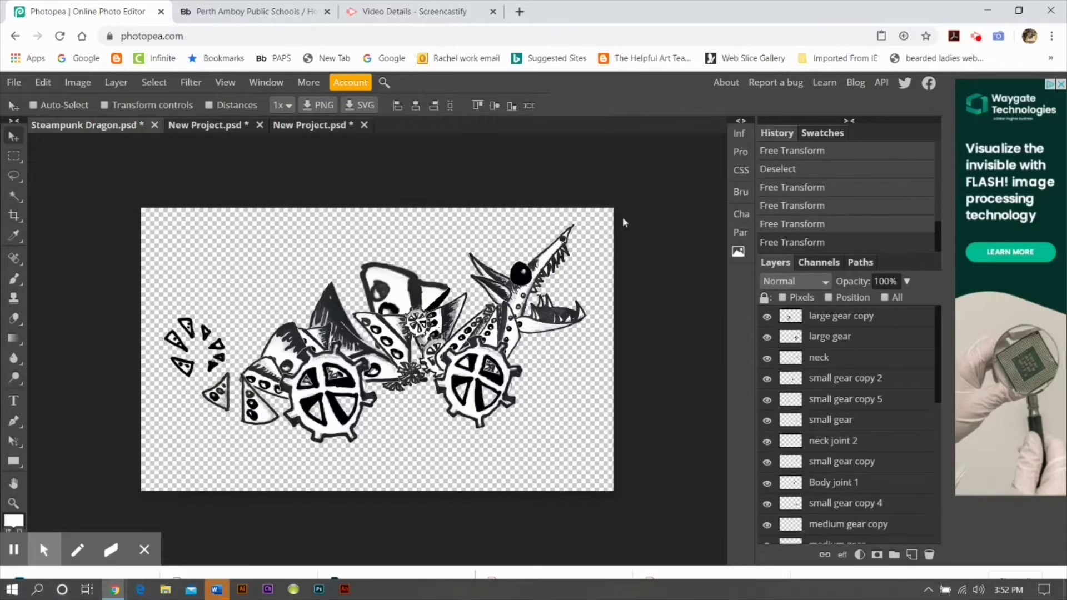
{"action": "left_click", "coordinate": [822, 316]}
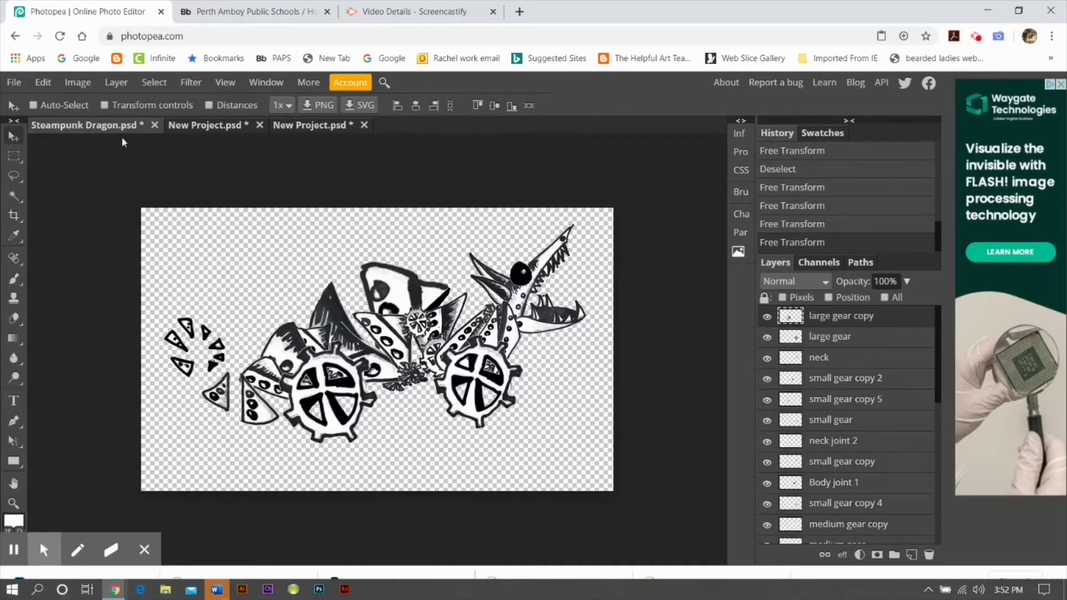
{"action": "left_click", "coordinate": [43, 82]}
{"action": "mouse_move", "coordinate": [83, 398]}
{"action": "left_click", "coordinate": [255, 374]}
{"action": "left_click_drag", "start_coordinate": [262, 422], "coordinate": [354, 459]}
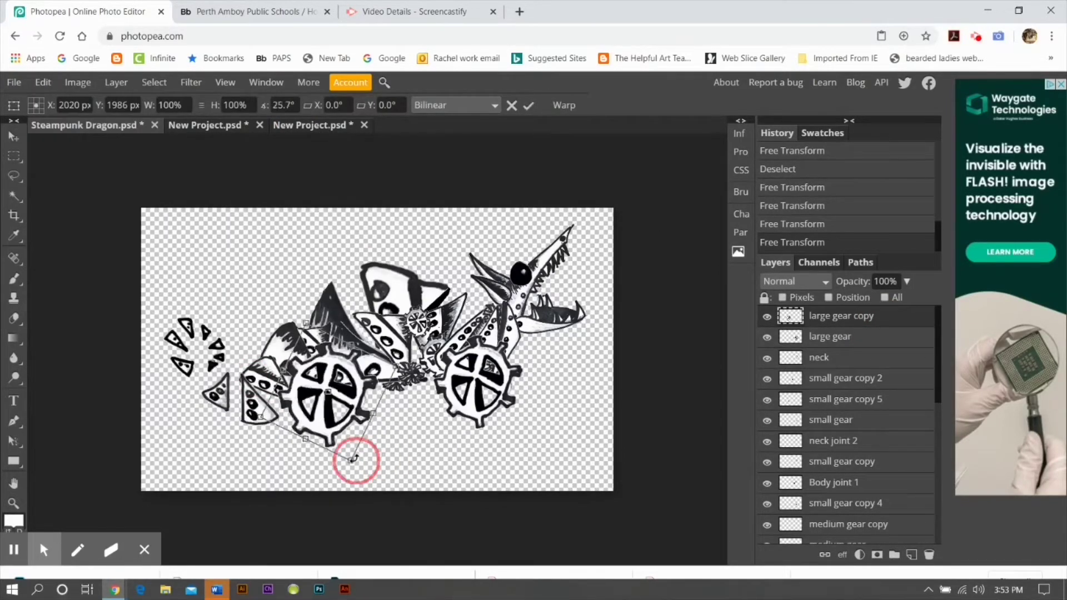
Rotate the front wheel on the large gear layer clockwise.
{"action": "left_click", "coordinate": [829, 336]}
{"action": "left_click", "coordinate": [42, 82]}
{"action": "mouse_move", "coordinate": [84, 398]}
{"action": "left_click", "coordinate": [255, 374]}
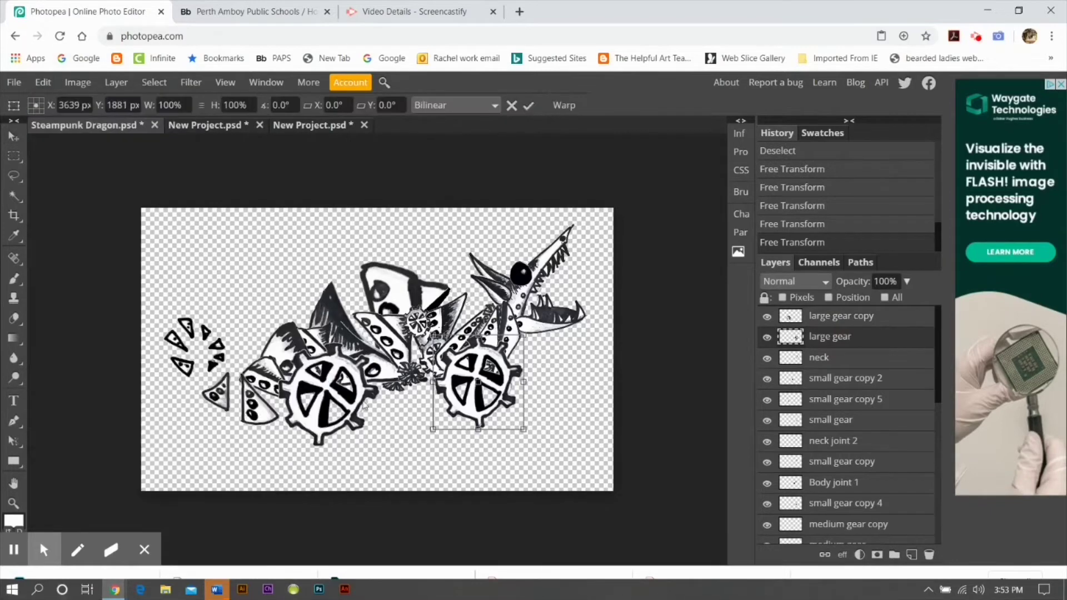
{"action": "left_click_drag", "start_coordinate": [536, 433], "coordinate": [488, 448]}
{"action": "left_click", "coordinate": [528, 105]}
Select the layers from large gear copy down to far ear and copy the pose with Copy Merged.
{"action": "left_click", "coordinate": [842, 316]}
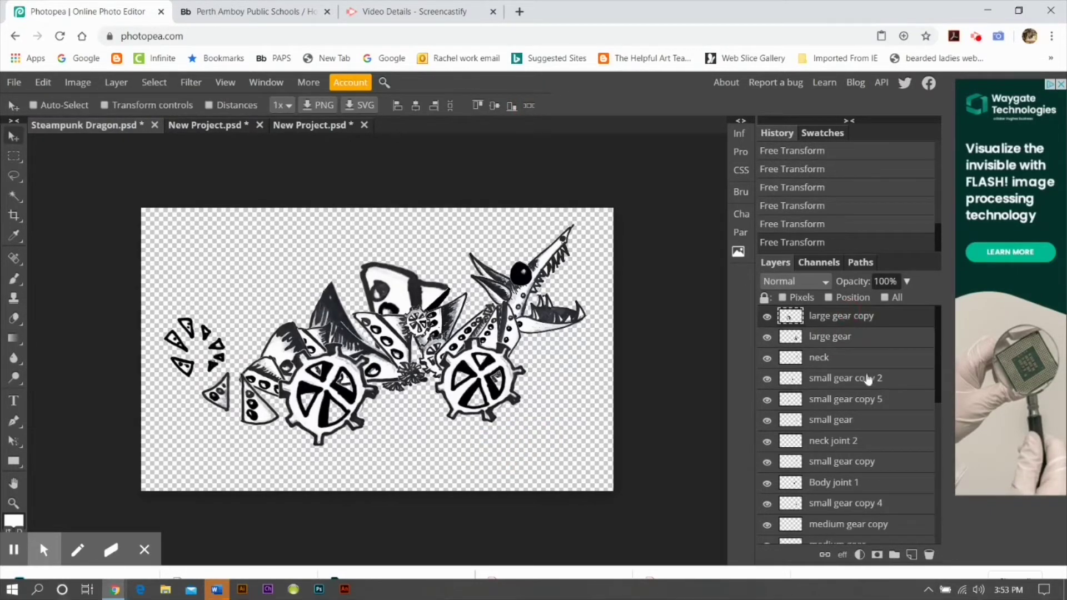
{"action": "scroll", "coordinate": [856, 444], "scroll_direction": "down", "scroll_amount": 5}
{"action": "left_click", "coordinate": [859, 535]}
{"action": "left_click", "coordinate": [43, 82]}
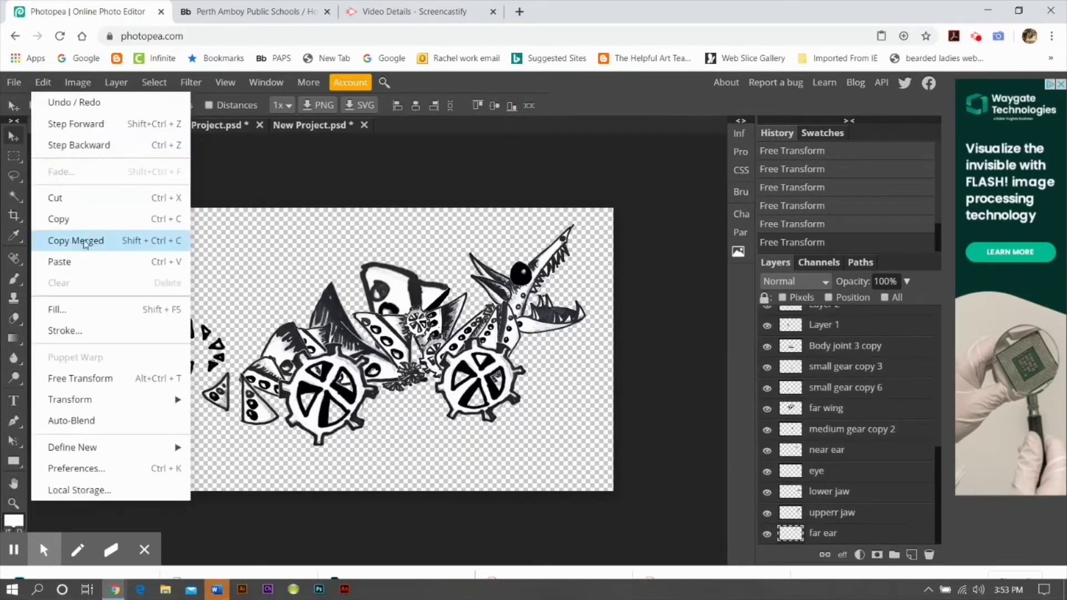
{"action": "left_click", "coordinate": [84, 244]}
Paste the merged pose above _a_Layer 3 in the New Project and move it over the previous dragon.
{"action": "left_click", "coordinate": [295, 130]}
{"action": "left_click", "coordinate": [43, 83]}
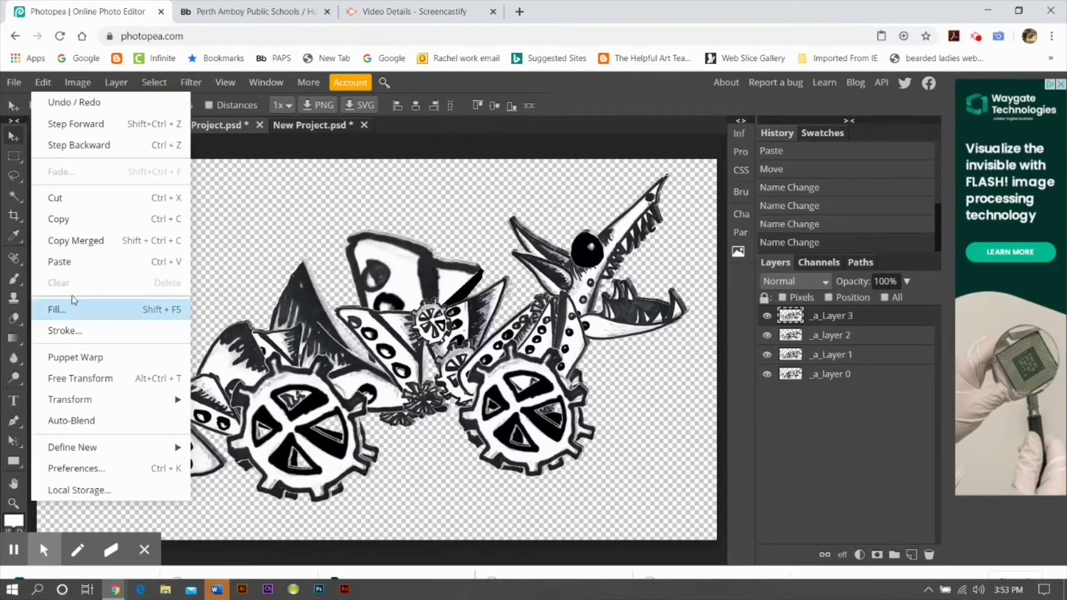
{"action": "left_click", "coordinate": [59, 262]}
{"action": "left_click_drag", "start_coordinate": [420, 300], "coordinate": [428, 308]}
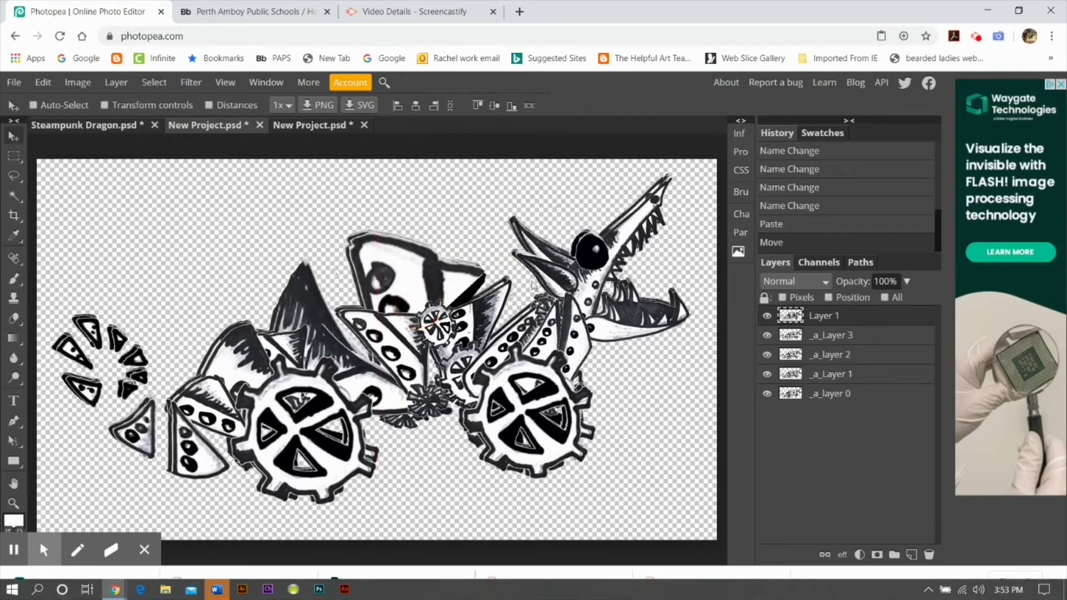
Rename the newly pasted layer as _a_Layer 4 and nudge its dragon into alignment with the earlier poses.
{"action": "double_click", "coordinate": [824, 315]}
{"action": "type", "text": "_a_Layer 1"}
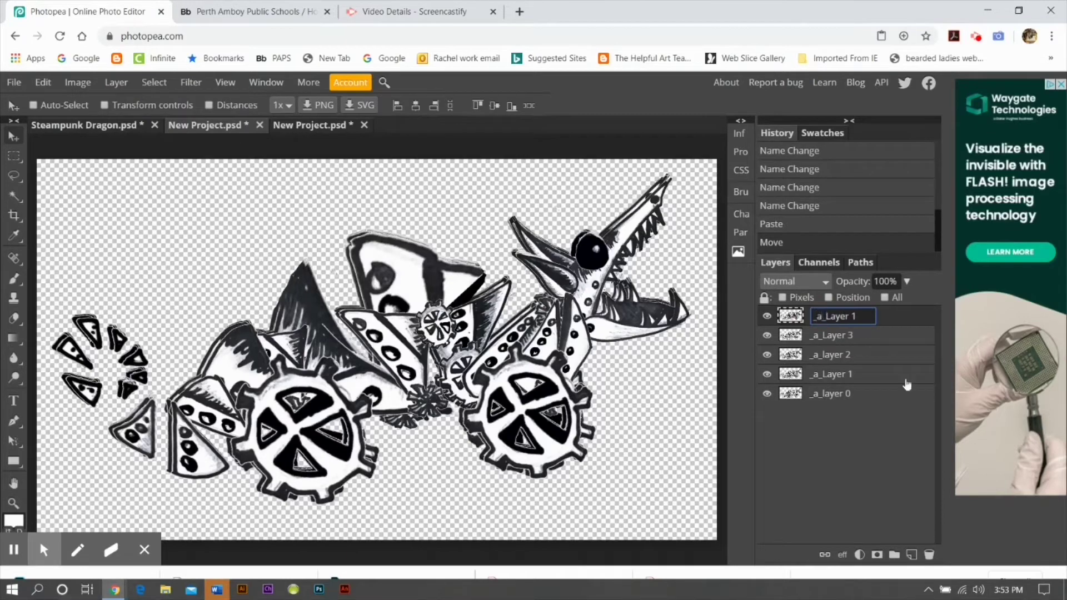
{"action": "left_click", "coordinate": [904, 317]}
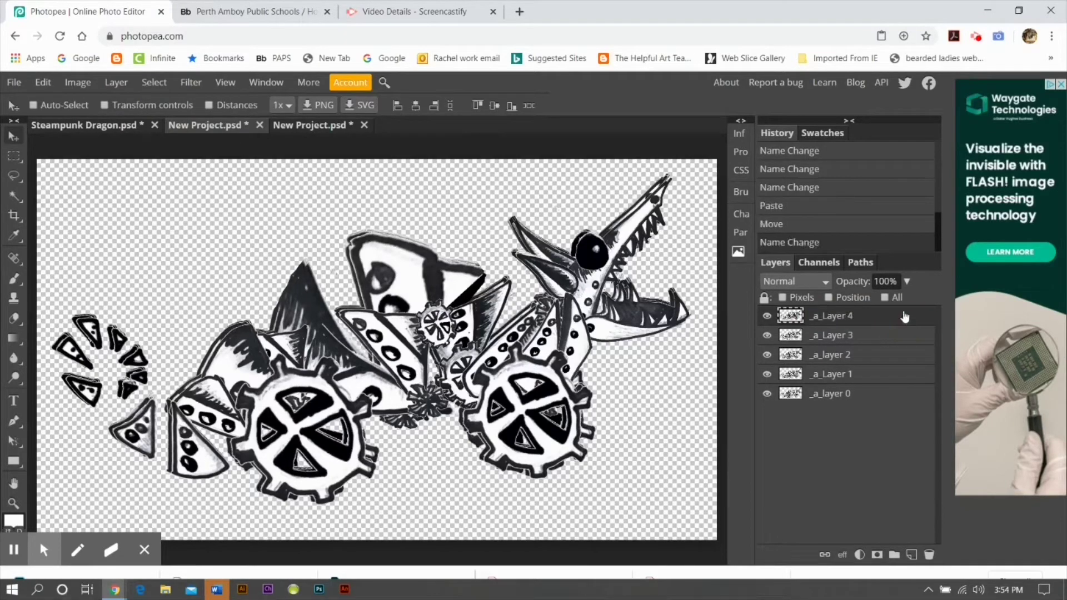
{"action": "left_click", "coordinate": [316, 125]}
{"action": "left_click", "coordinate": [228, 130]}
{"action": "left_click_drag", "start_coordinate": [426, 343], "coordinate": [421, 340]}
Back in the Steampunk Dragon project, rotate the rear wheel on the large gear copy layer about 18° clockwise.
{"action": "left_click", "coordinate": [238, 128]}
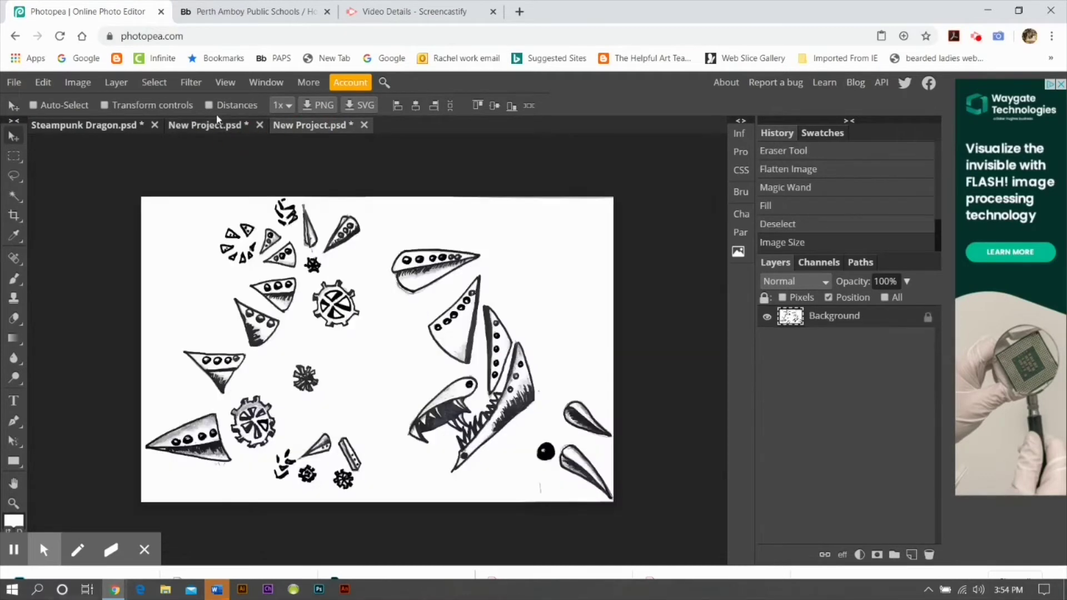
{"action": "left_click", "coordinate": [133, 125]}
{"action": "left_click", "coordinate": [914, 321]}
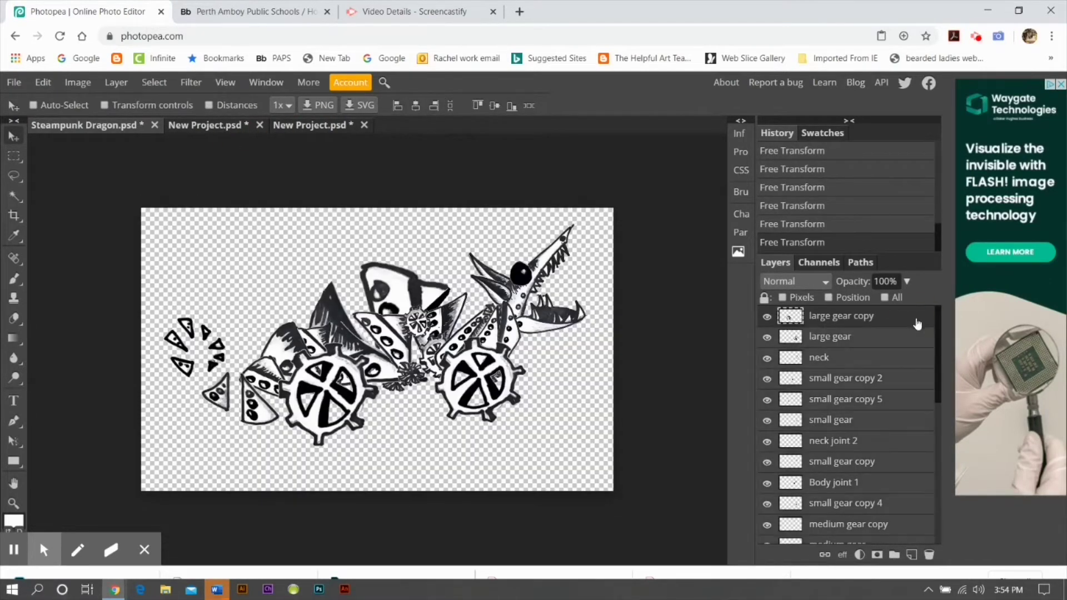
{"action": "left_click", "coordinate": [43, 83]}
{"action": "mouse_move", "coordinate": [72, 464]}
{"action": "left_click", "coordinate": [222, 397]}
{"action": "left_click_drag", "start_coordinate": [265, 452], "coordinate": [257, 426]}
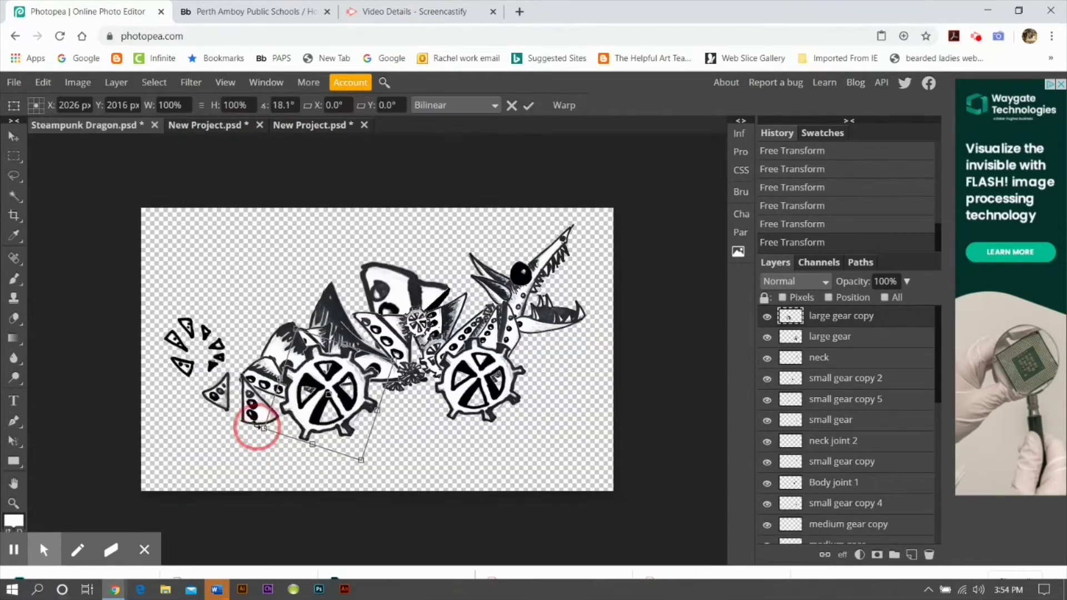
{"action": "left_click", "coordinate": [529, 105]}
Rotate the front wheel on the large gear layer further clockwise to match the rear wheel's motion.
{"action": "left_click", "coordinate": [855, 336]}
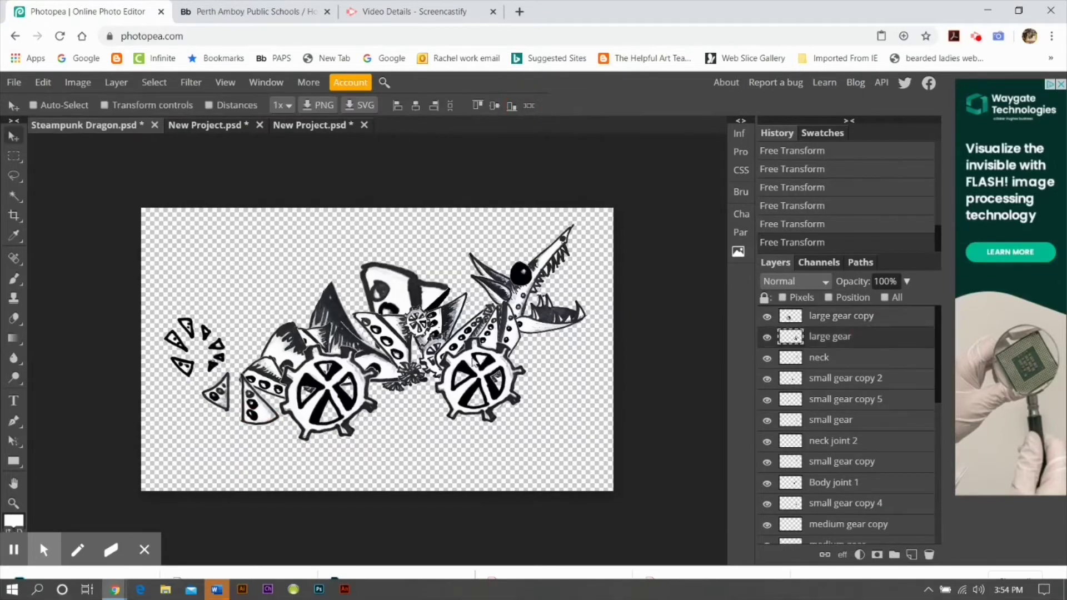
{"action": "left_click", "coordinate": [43, 82]}
{"action": "mouse_move", "coordinate": [172, 398]}
{"action": "left_click", "coordinate": [241, 382]}
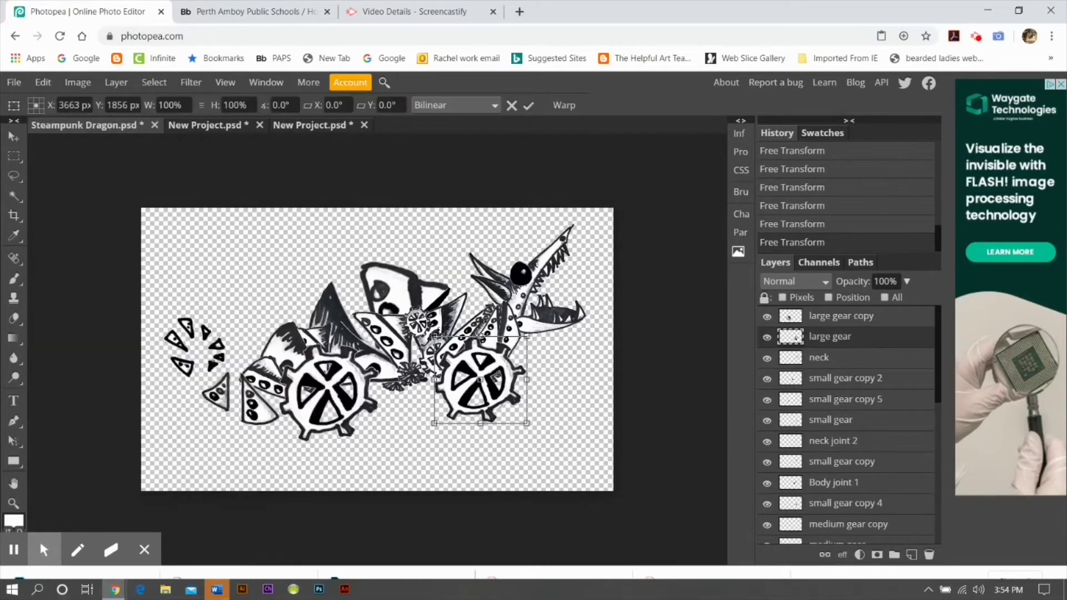
{"action": "left_click_drag", "start_coordinate": [523, 244], "coordinate": [554, 257]}
{"action": "left_click", "coordinate": [528, 105]}
Select the dragon's layers down to far ear and copy the new pose with Copy Merged.
{"action": "scroll", "coordinate": [893, 365], "scroll_direction": "down", "scroll_amount": 6}
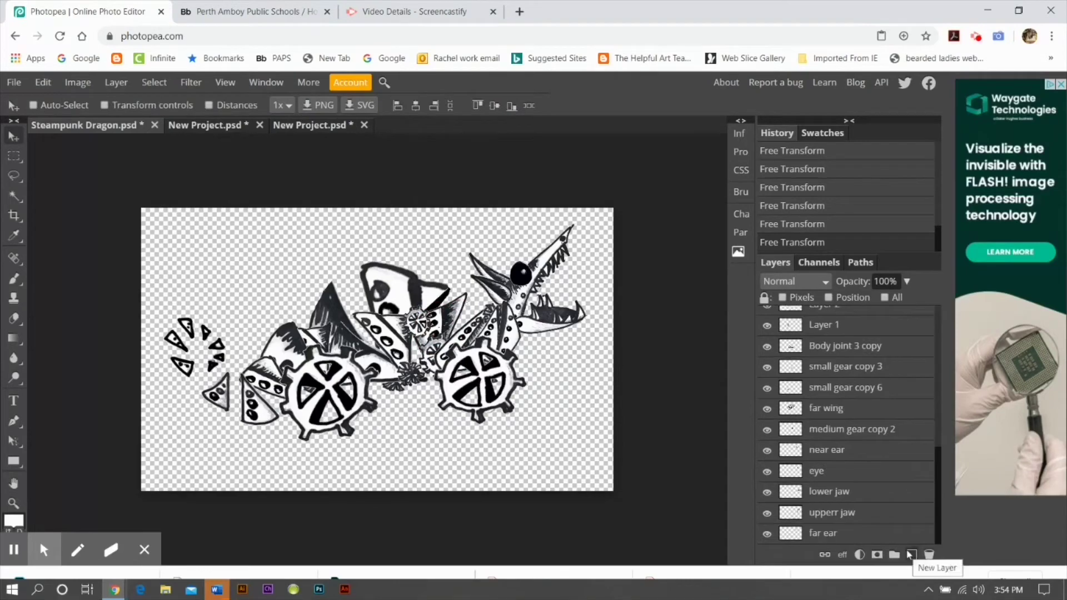
{"action": "left_click", "coordinate": [891, 535]}
{"action": "left_click", "coordinate": [43, 82]}
{"action": "left_click", "coordinate": [92, 240]}
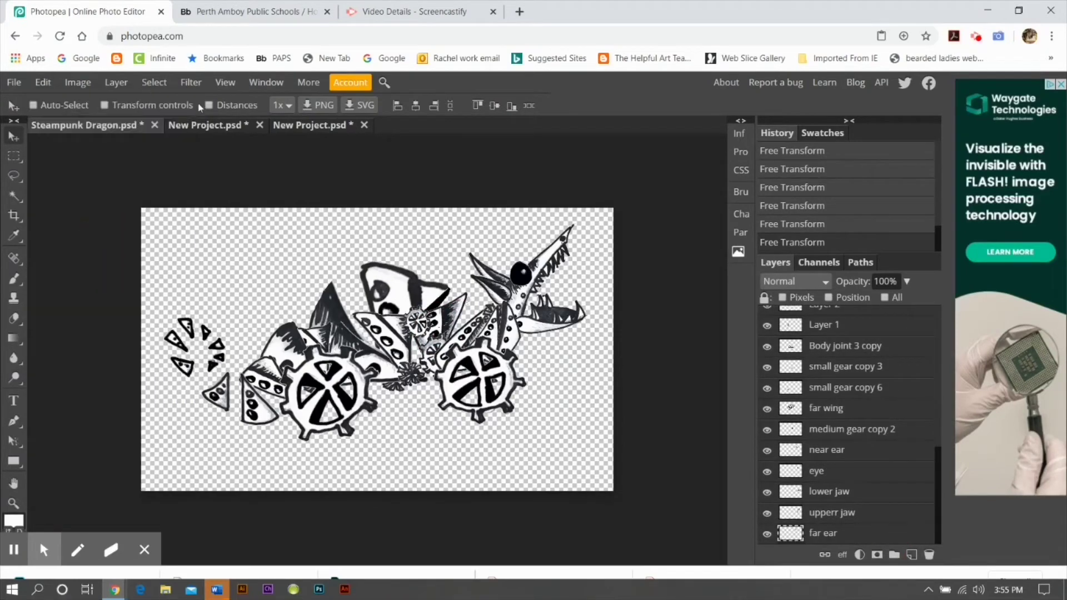
Paste the merged pose above _a_Layer 4 in the New Project and align it over the previous dragon.
{"action": "left_click", "coordinate": [207, 125]}
{"action": "left_click", "coordinate": [43, 83]}
{"action": "left_click", "coordinate": [88, 272]}
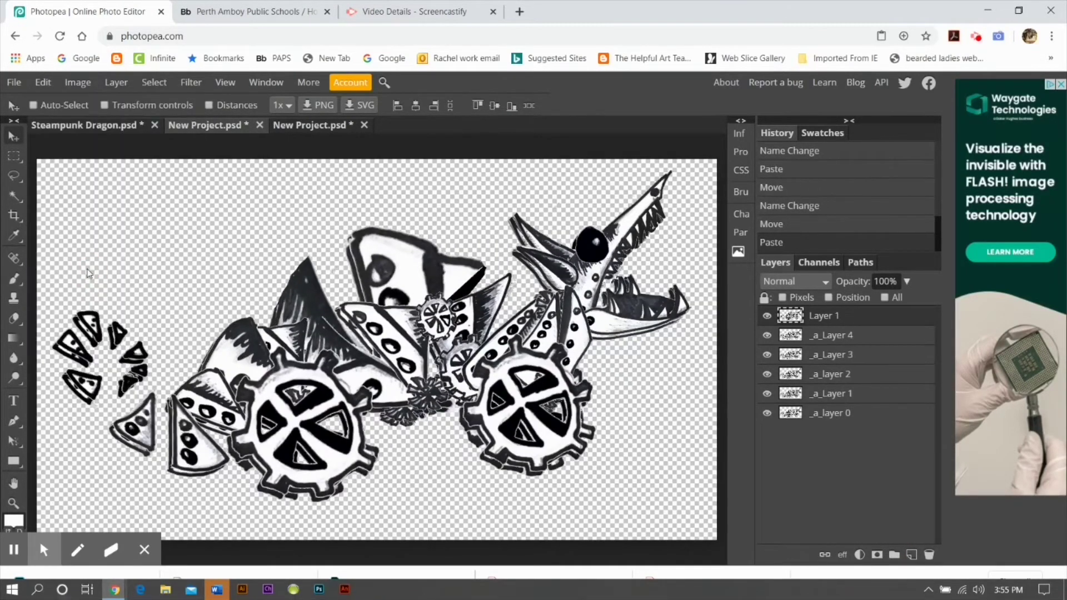
{"action": "left_click_drag", "start_coordinate": [391, 238], "coordinate": [387, 230]}
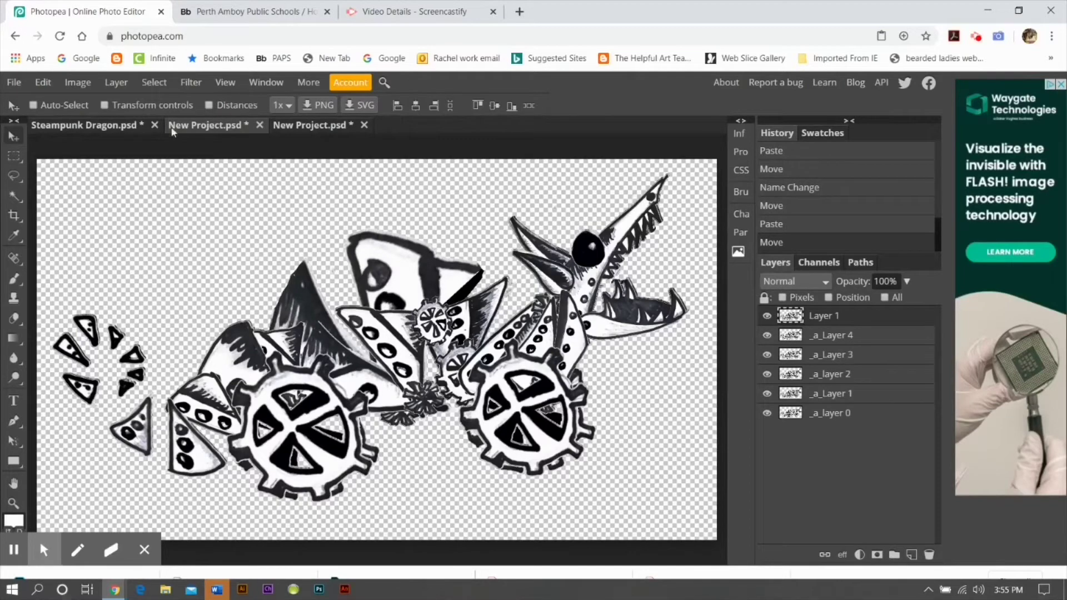
In the Steampunk Dragon project, rotate the rear wheel on the large gear copy layer about 27° clockwise.
{"action": "left_click", "coordinate": [172, 129]}
{"action": "left_click", "coordinate": [42, 82]}
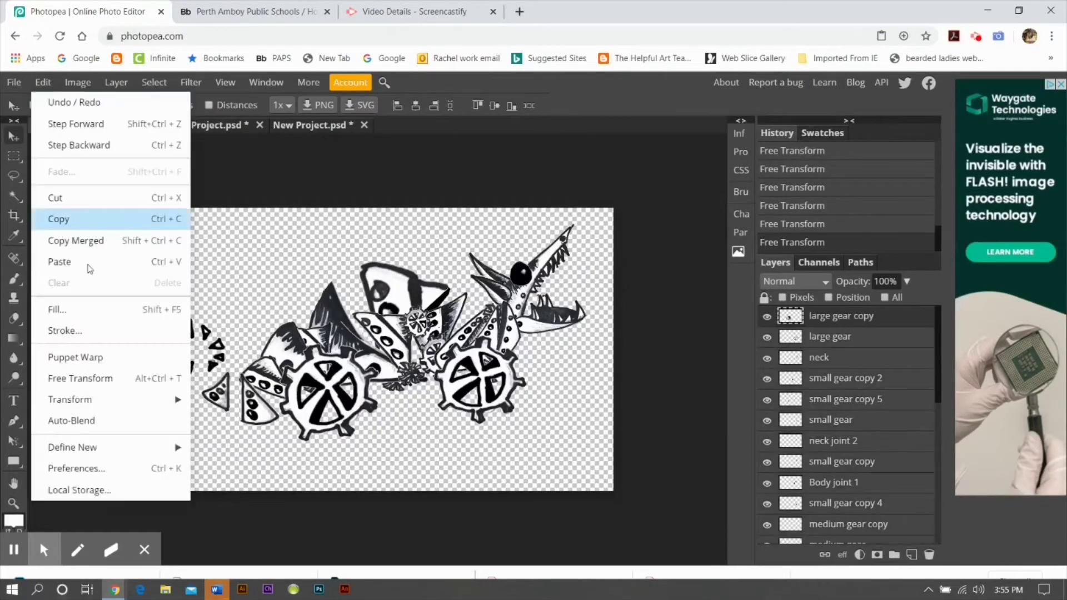
{"action": "mouse_move", "coordinate": [83, 398]}
{"action": "left_click", "coordinate": [282, 348]}
{"action": "left_click_drag", "start_coordinate": [283, 347], "coordinate": [308, 331]}
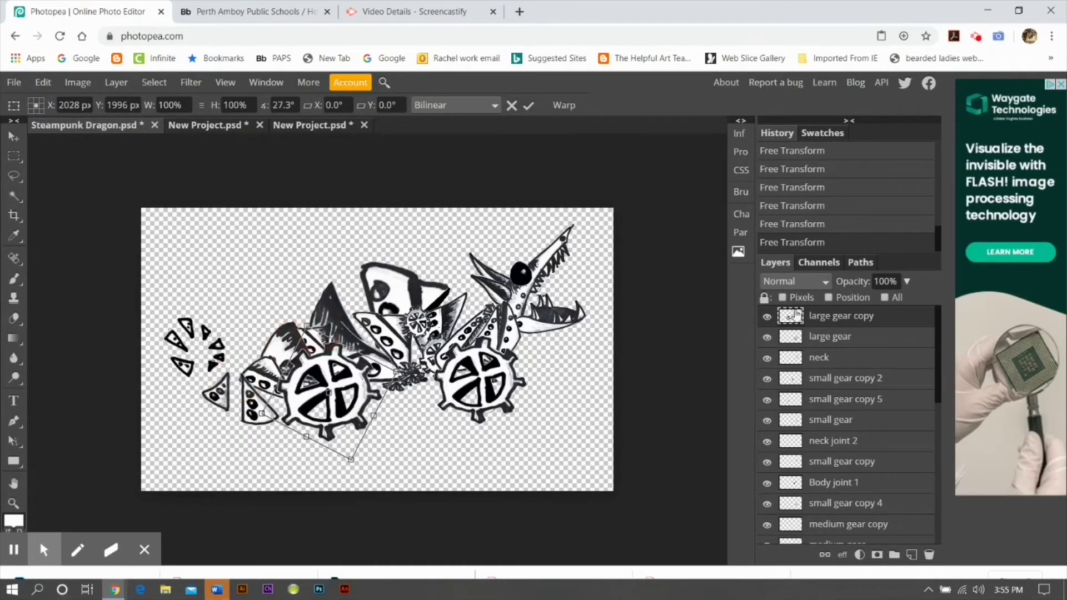
{"action": "left_click", "coordinate": [528, 106]}
Rotate the front wheel on the large gear layer about 18.5° clockwise.
{"action": "left_click", "coordinate": [829, 337]}
{"action": "left_click", "coordinate": [43, 82]}
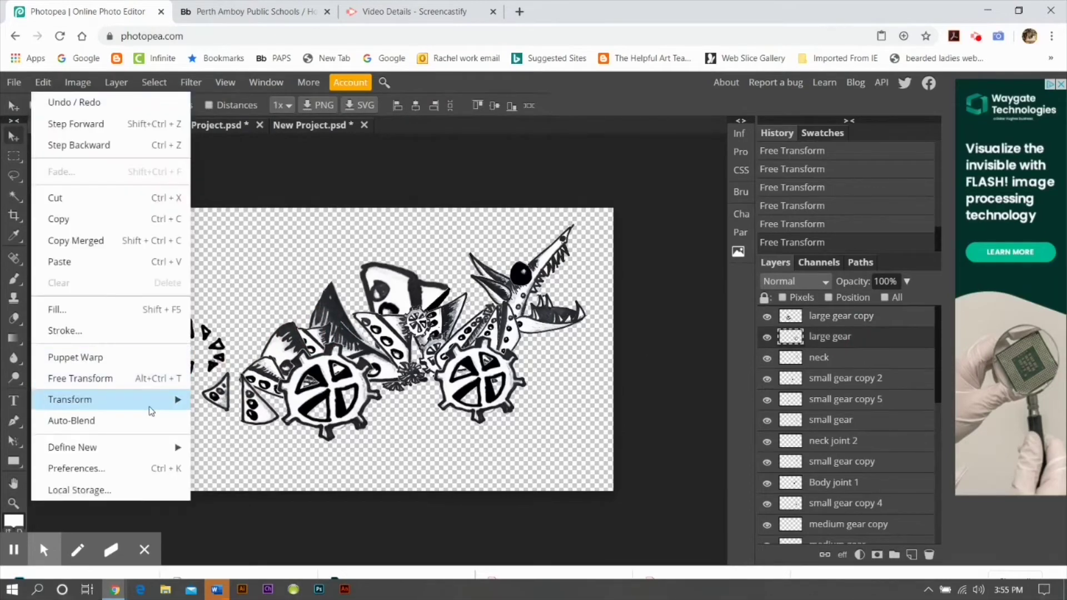
{"action": "mouse_move", "coordinate": [111, 399]}
{"action": "left_click", "coordinate": [276, 374]}
{"action": "left_click_drag", "start_coordinate": [442, 328], "coordinate": [462, 316]}
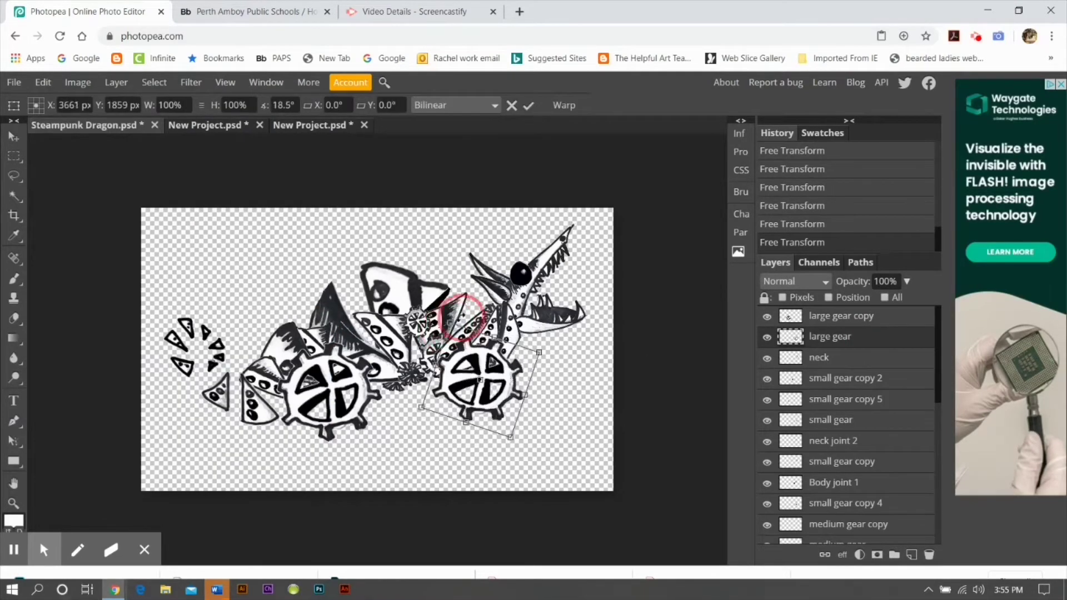
{"action": "left_click", "coordinate": [529, 106]}
Select the dragon's layers down to far ear and copy the turned-wheel pose with Copy Merged.
{"action": "scroll", "coordinate": [864, 339], "scroll_direction": "down", "scroll_amount": 5}
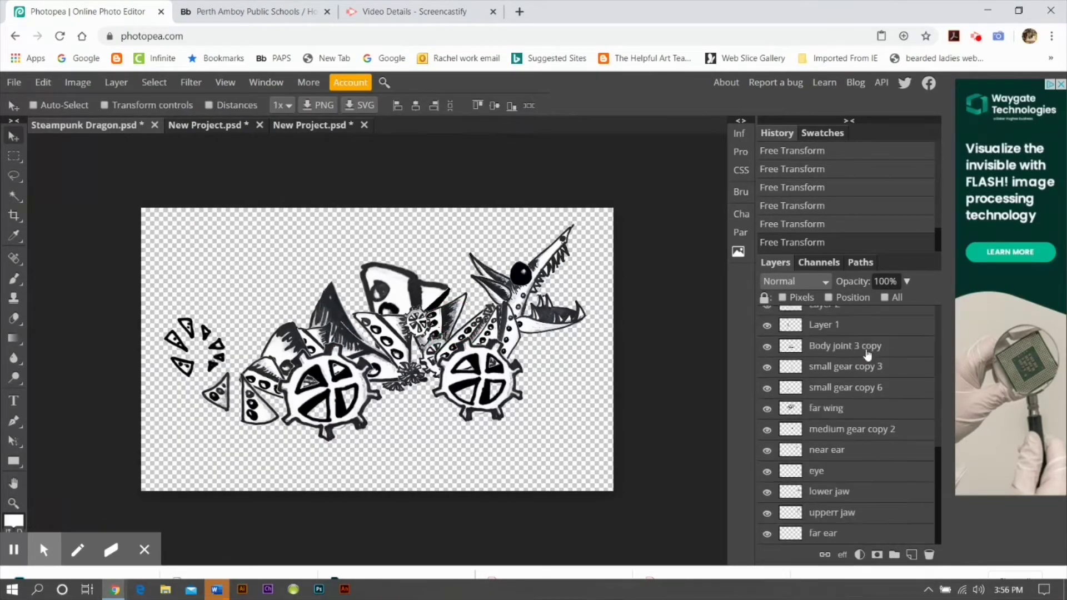
{"action": "left_click", "coordinate": [879, 534]}
{"action": "left_click", "coordinate": [43, 82]}
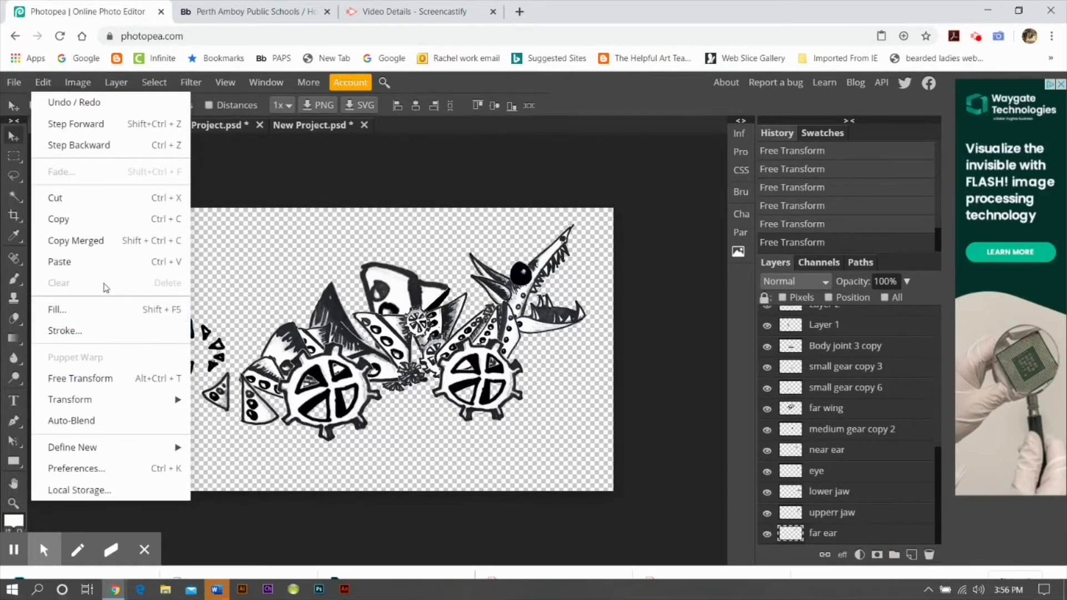
{"action": "left_click", "coordinate": [111, 240]}
Paste the merged pose above Layer 1 in the New Project and align it over the previous dragon.
{"action": "left_click", "coordinate": [200, 125]}
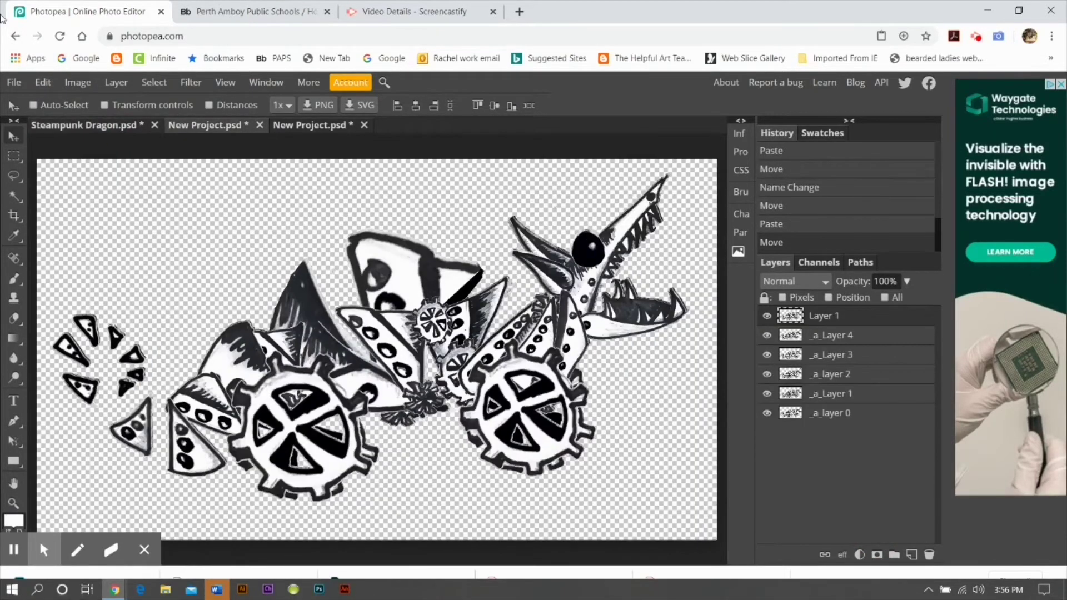
{"action": "left_click", "coordinate": [43, 82]}
{"action": "left_click", "coordinate": [111, 262]}
{"action": "left_click", "coordinate": [370, 327]}
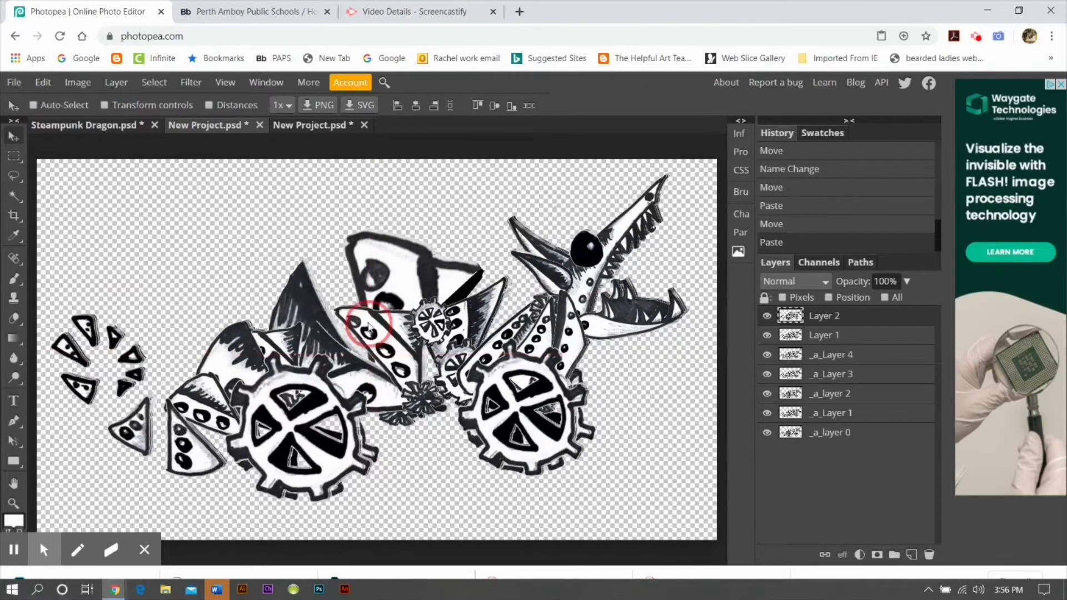
{"action": "left_click_drag", "start_coordinate": [369, 328], "coordinate": [377, 305]}
Rename the frame layers Layer 1 and Layer 2 as _a_Layer 5 and _a_Layer 6.
{"action": "double_click", "coordinate": [823, 336]}
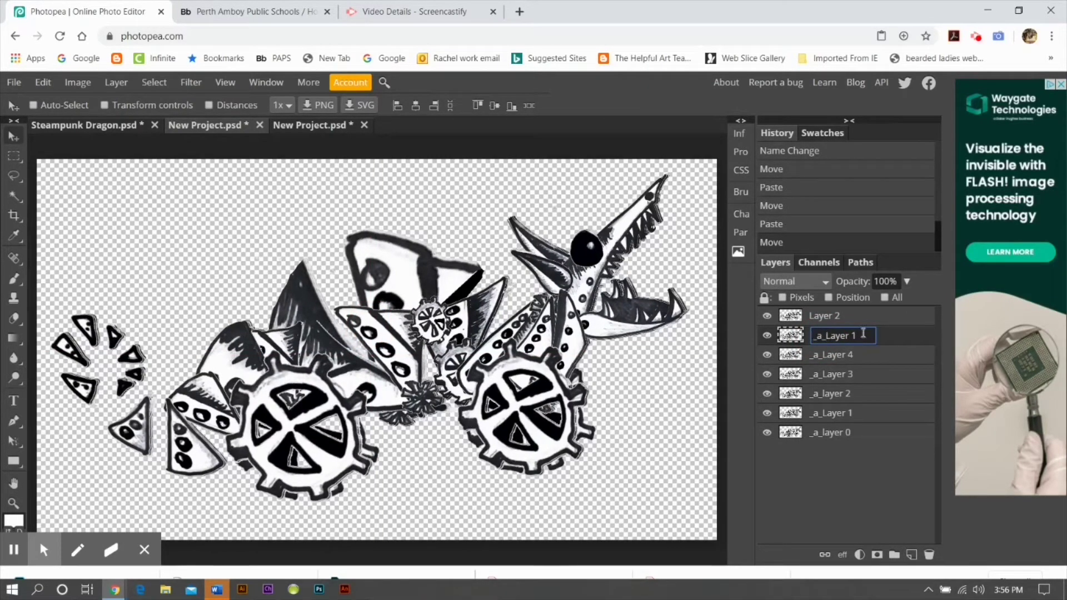
{"action": "double_click", "coordinate": [814, 317]}
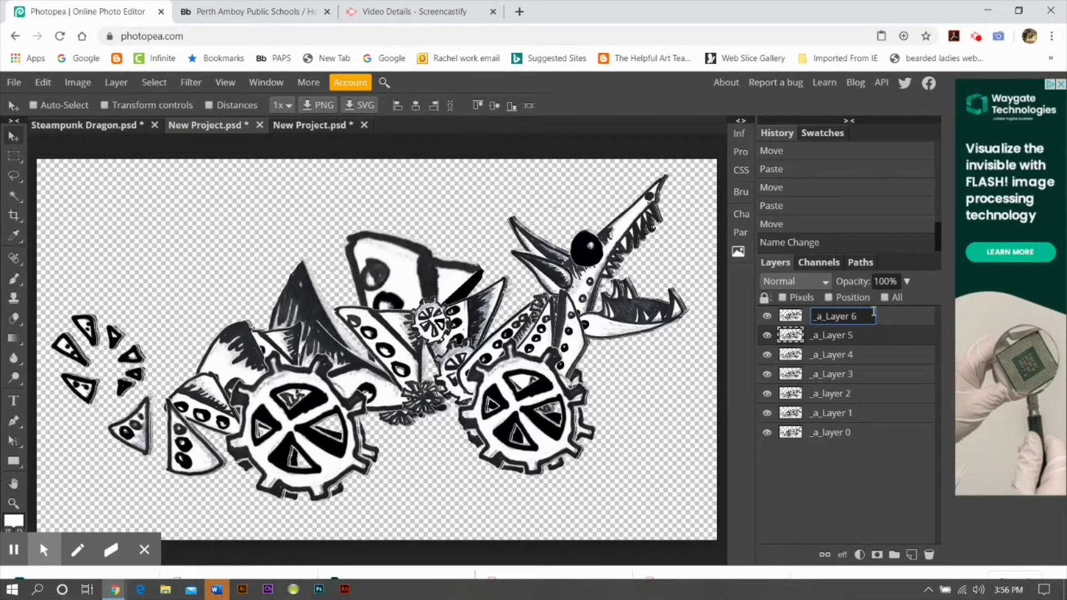
{"action": "key", "text": "Return"}
Preview the animation in the GIF export dialog at 106% and 405% speed and leave without saving.
{"action": "left_click", "coordinate": [14, 82]}
{"action": "mouse_move", "coordinate": [78, 282]}
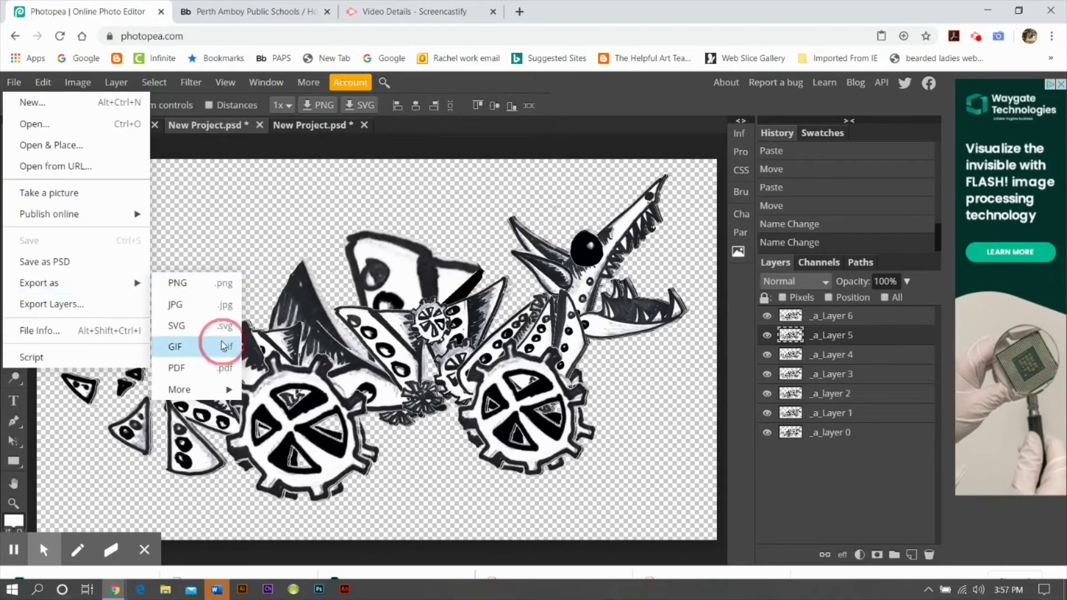
{"action": "left_click", "coordinate": [224, 346]}
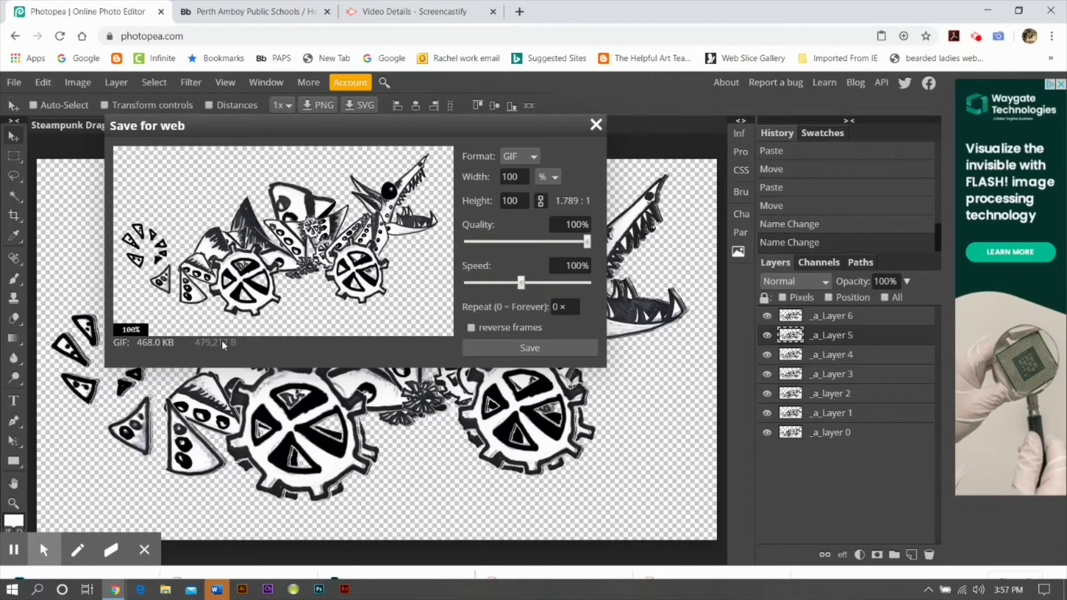
{"action": "left_click", "coordinate": [521, 284]}
{"action": "left_click_drag", "start_coordinate": [521, 283], "coordinate": [522, 283]}
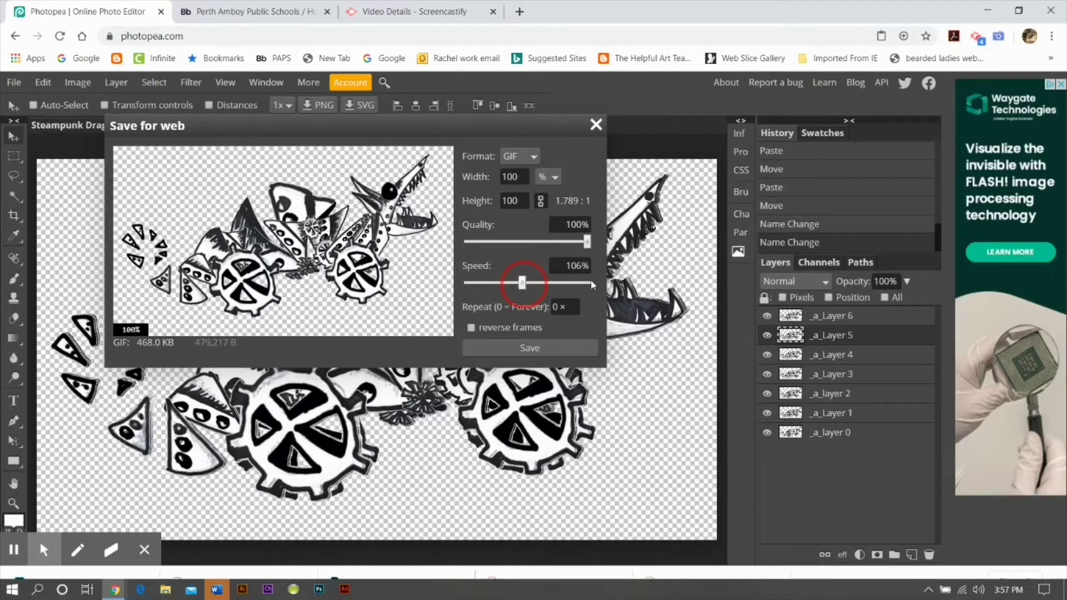
{"action": "left_click_drag", "start_coordinate": [591, 284], "coordinate": [592, 285]}
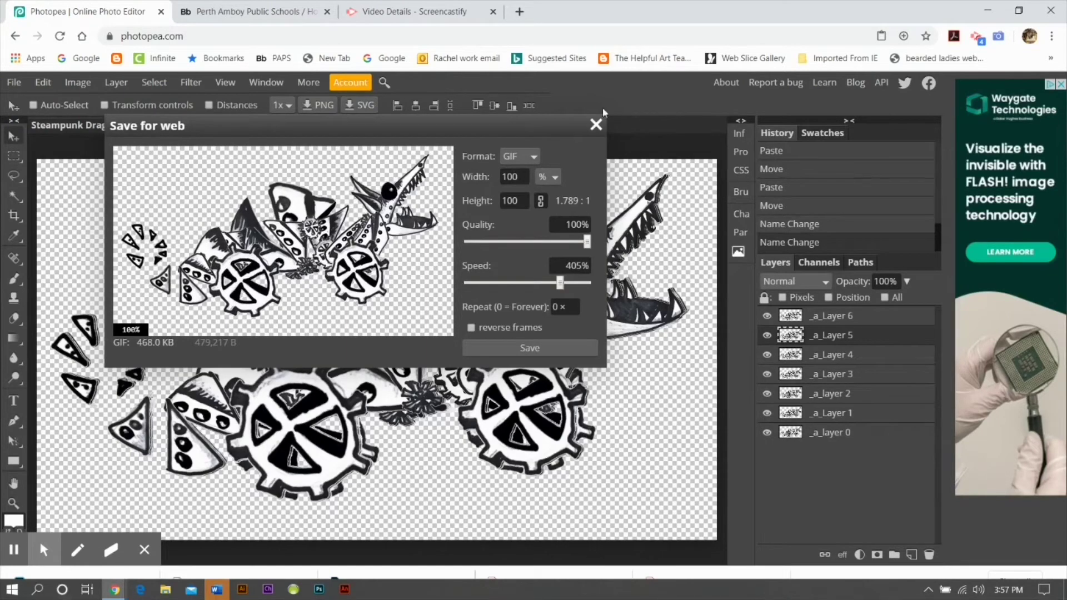
{"action": "left_click", "coordinate": [596, 125]}
Duplicate the _a_layer 0 frame.
{"action": "left_click", "coordinate": [870, 437]}
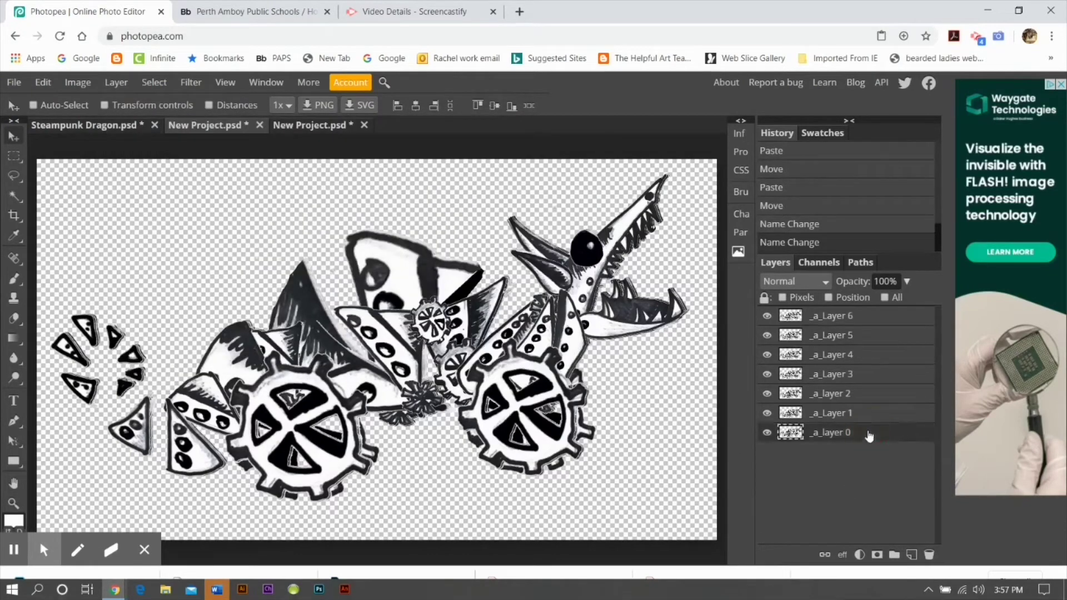
{"action": "left_click", "coordinate": [116, 82]}
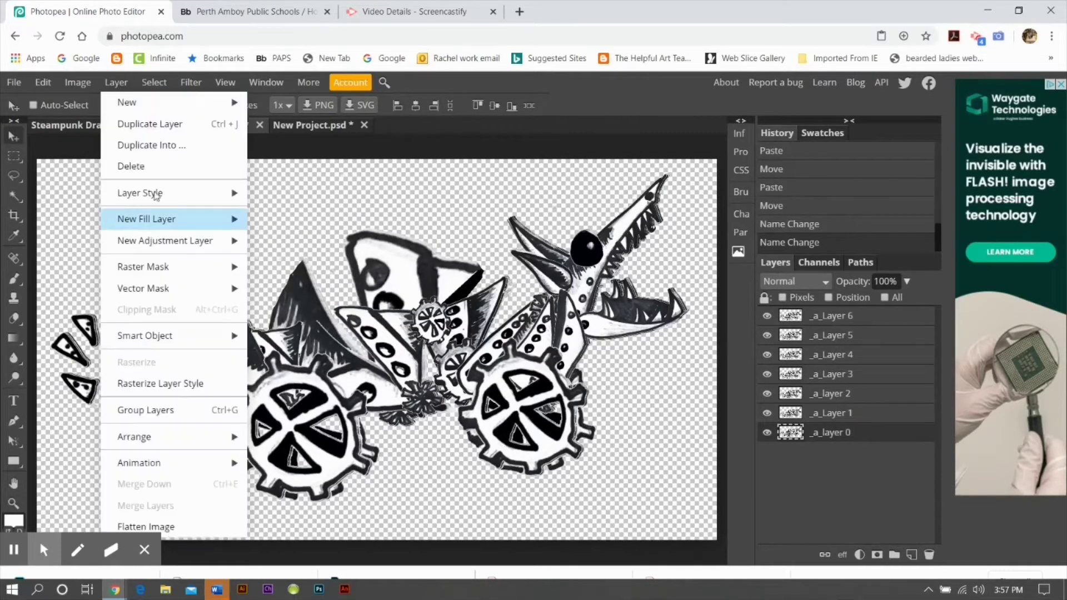
{"action": "left_click", "coordinate": [163, 130]}
Rename the duplicated frame _a_layer 7 and move it to the top of the layer stack, above _a_Layer 6.
{"action": "double_click", "coordinate": [847, 432]}
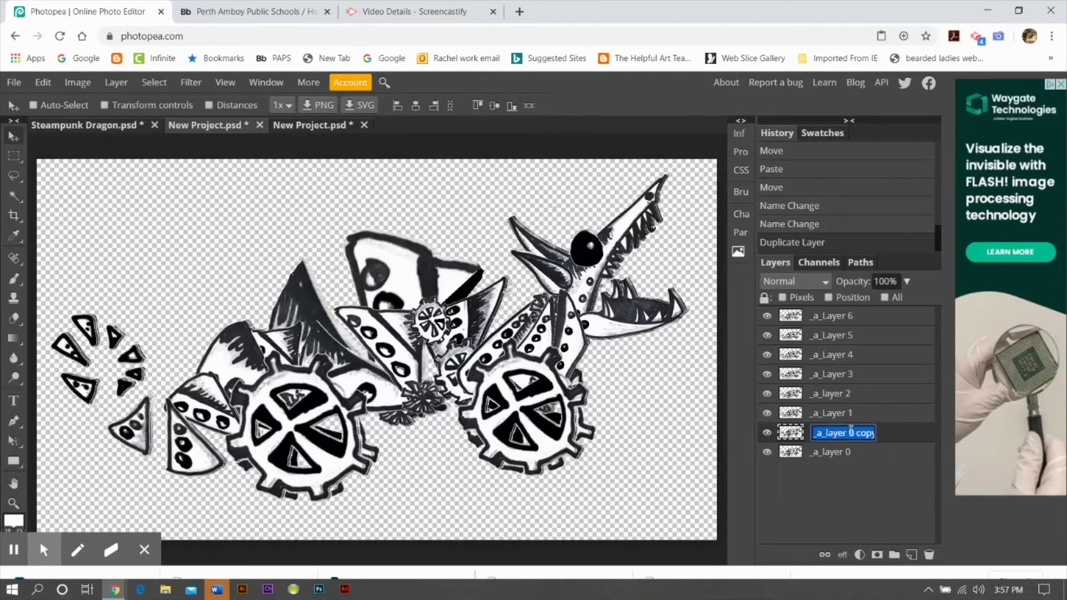
{"action": "left_click", "coordinate": [877, 438]}
{"action": "double_click", "coordinate": [867, 436]}
{"action": "left_click", "coordinate": [878, 439]}
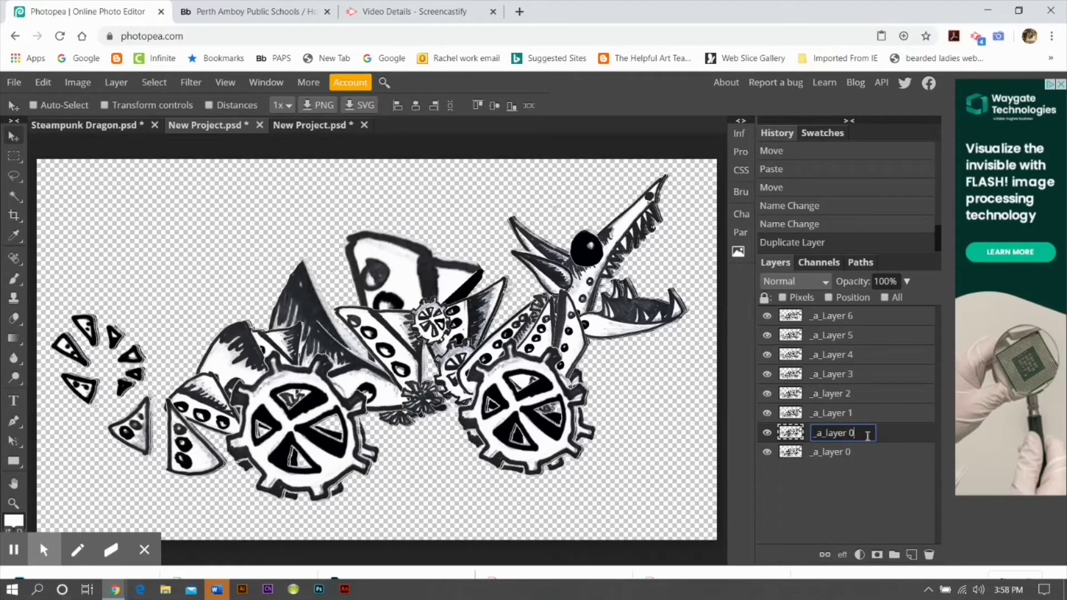
{"action": "type", "text": "7"}
{"action": "left_click", "coordinate": [904, 438]}
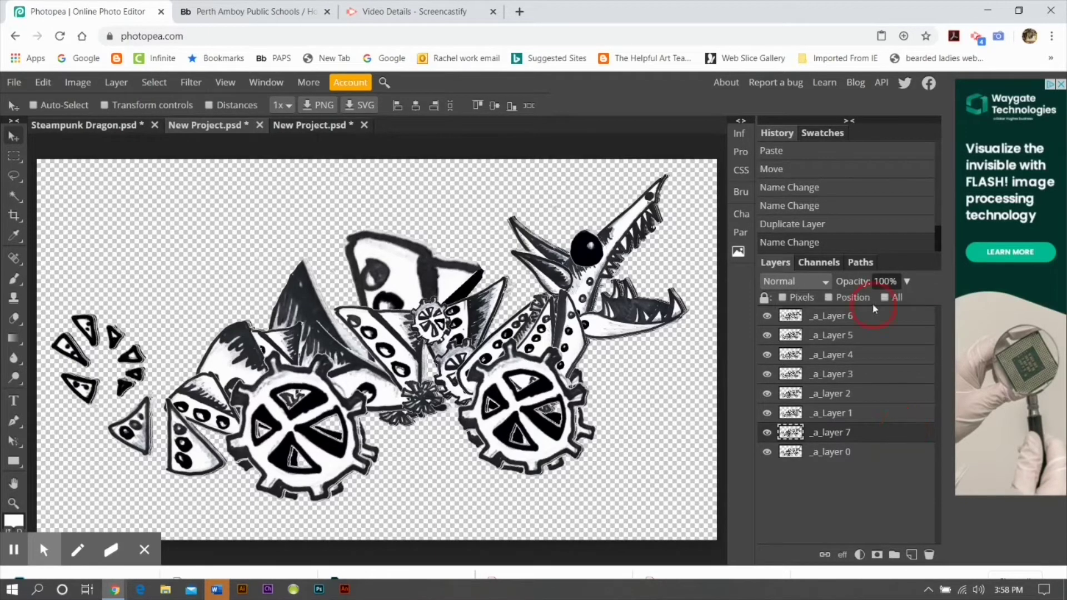
{"action": "left_click_drag", "start_coordinate": [901, 387], "coordinate": [894, 392]}
{"action": "left_click_drag", "start_coordinate": [886, 389], "coordinate": [888, 350]}
Compare the extended animation in the GIF export preview at 143% and 405% speed and leave without saving.
{"action": "left_click", "coordinate": [14, 83]}
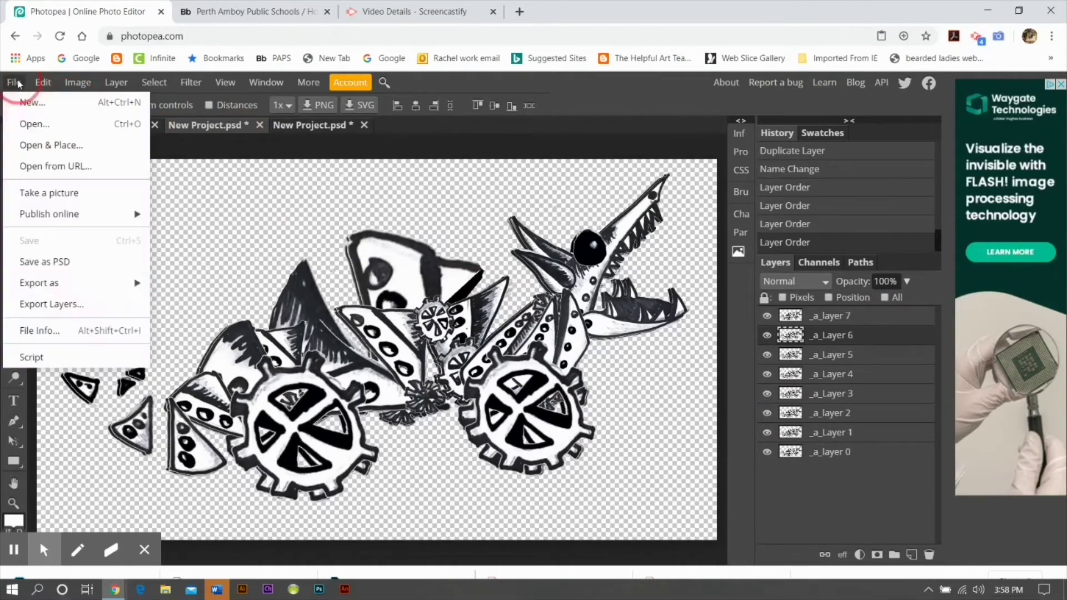
{"action": "mouse_move", "coordinate": [137, 283]}
{"action": "left_click", "coordinate": [214, 356]}
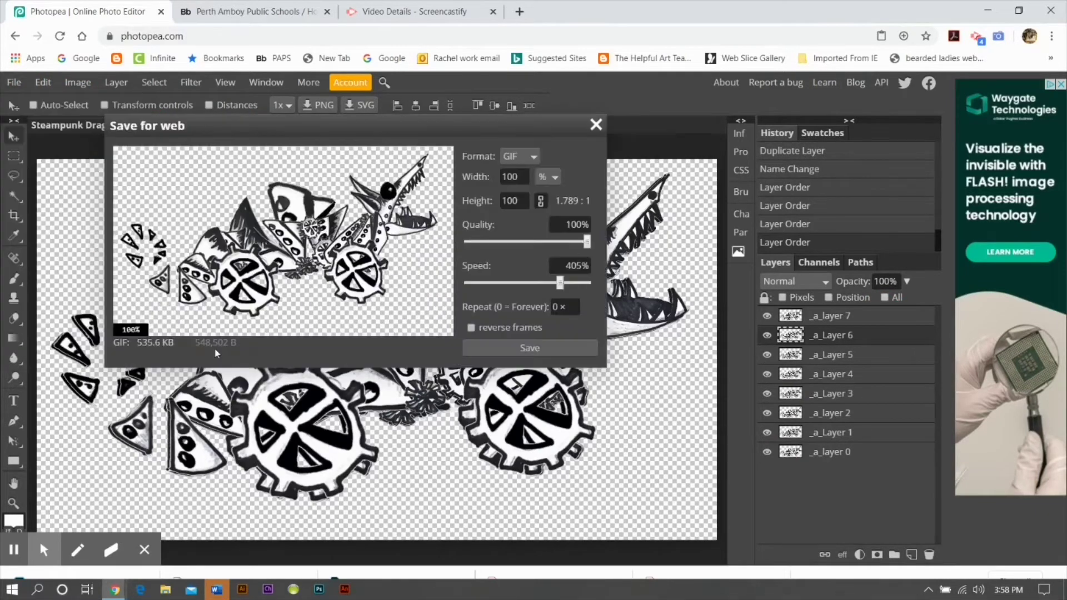
{"action": "left_click", "coordinate": [590, 285]}
{"action": "left_click", "coordinate": [531, 284]}
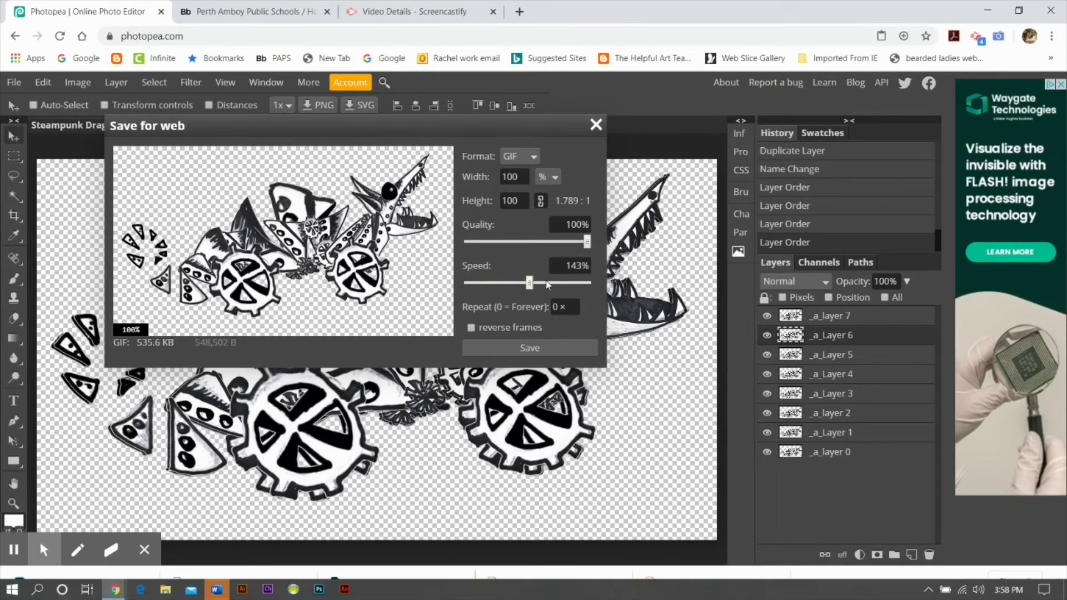
{"action": "left_click", "coordinate": [547, 284]}
{"action": "left_click", "coordinate": [559, 284]}
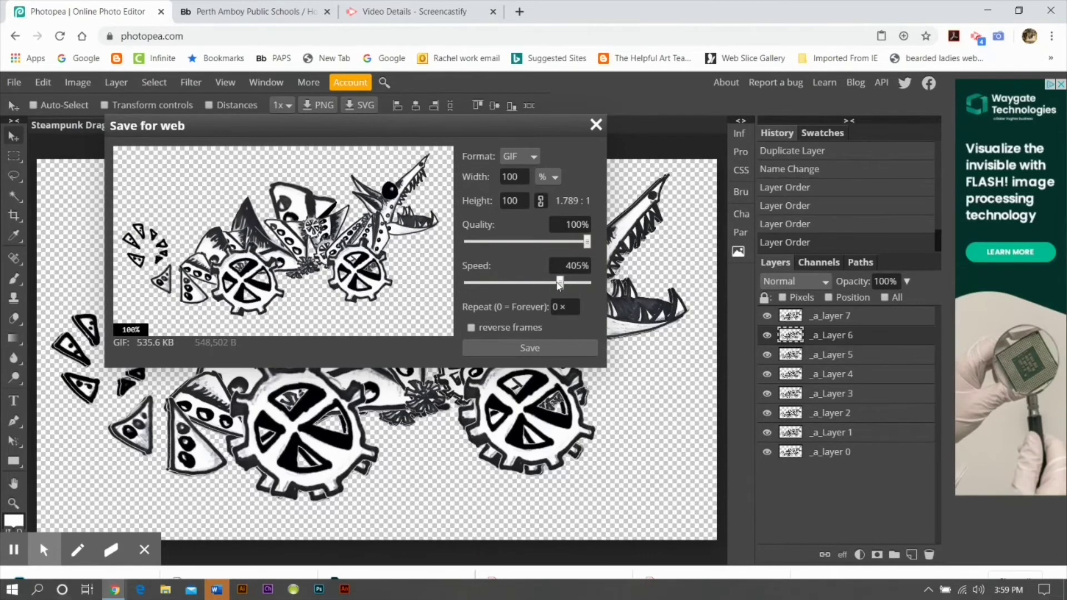
{"action": "left_click", "coordinate": [595, 125]}
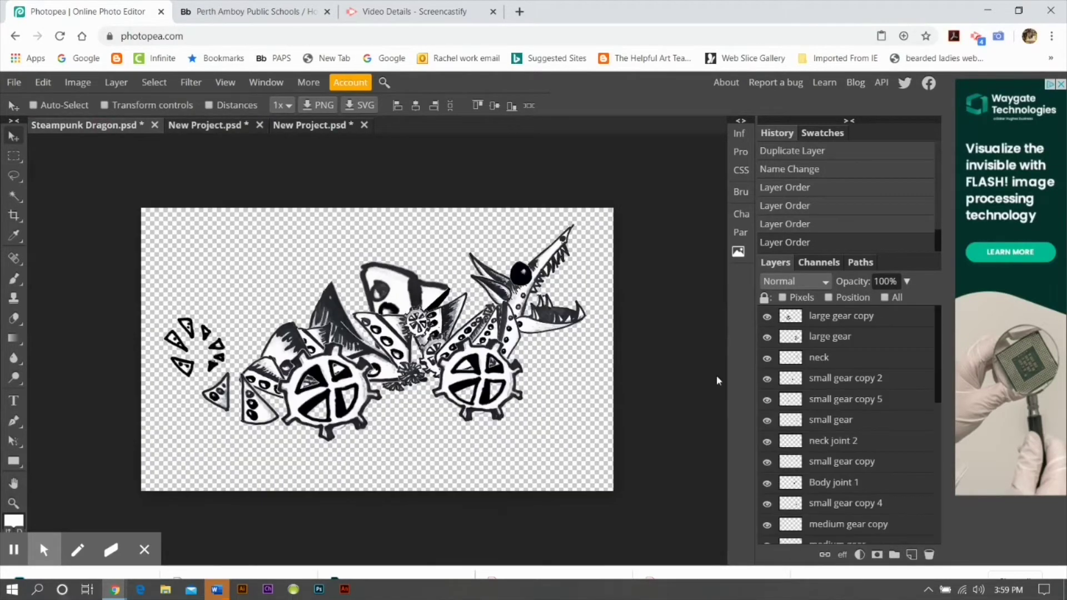
In the Steampunk Dragon project, rotate the lower jaw about 17.5° counterclockwise and move it up to partly close the mouth.
{"action": "scroll", "coordinate": [828, 489], "scroll_direction": "down", "scroll_amount": 6}
{"action": "left_click", "coordinate": [43, 83]}
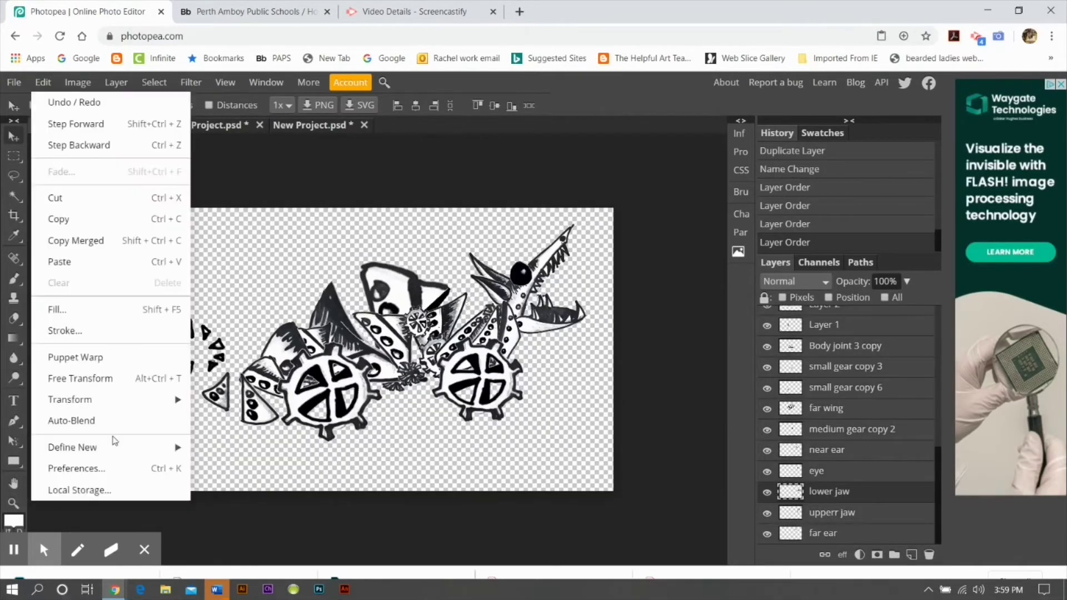
{"action": "left_click", "coordinate": [72, 376]}
{"action": "left_click_drag", "start_coordinate": [608, 287], "coordinate": [599, 270]}
{"action": "left_click_drag", "start_coordinate": [555, 318], "coordinate": [551, 305]}
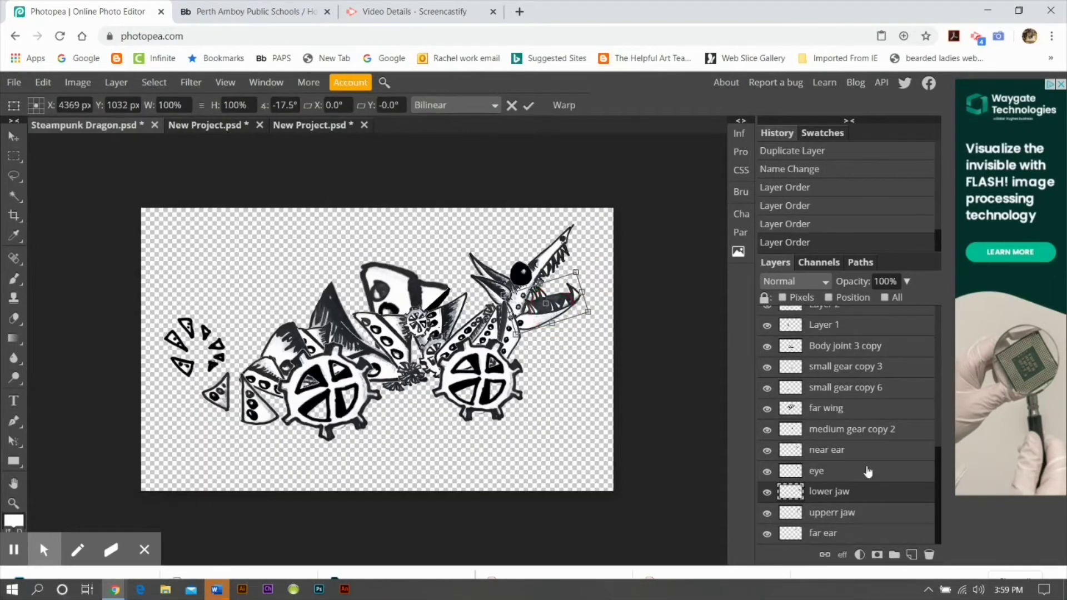
Rotate the far ear clockwise with Free Transform until it stands nearly upright.
{"action": "left_click", "coordinate": [828, 533]}
{"action": "left_click", "coordinate": [43, 83]}
{"action": "left_click", "coordinate": [64, 376]}
{"action": "left_click_drag", "start_coordinate": [478, 266], "coordinate": [496, 245]}
{"action": "left_click", "coordinate": [528, 105]}
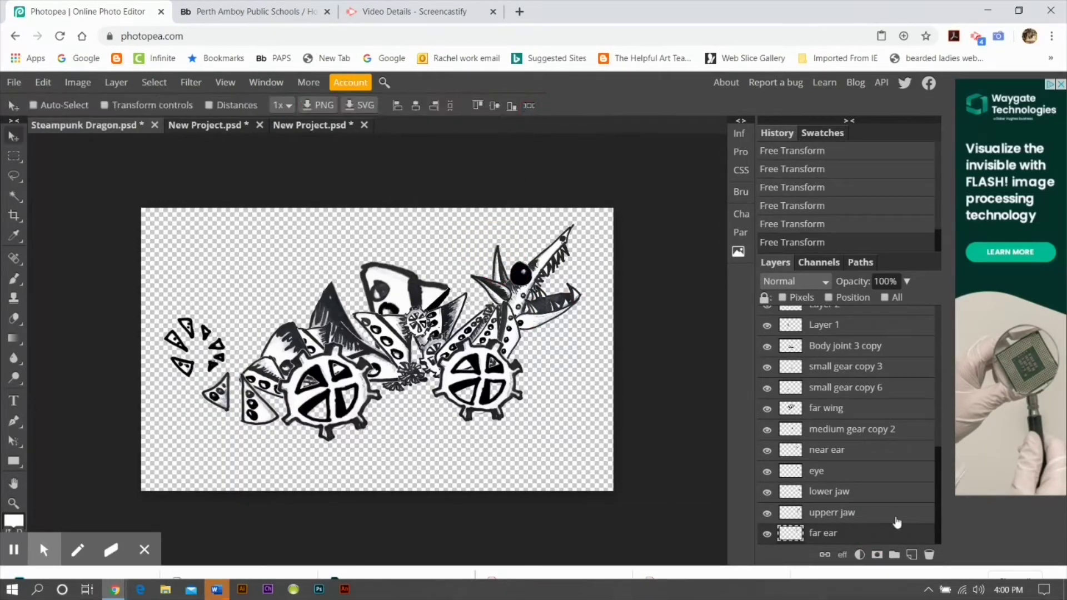
Lasso the tail fan pieces on Layer 4, cut them out and paste them onto their own layer.
{"action": "scroll", "coordinate": [898, 487], "scroll_direction": "up", "scroll_amount": 5}
{"action": "scroll", "coordinate": [897, 487], "scroll_direction": "down", "scroll_amount": 5}
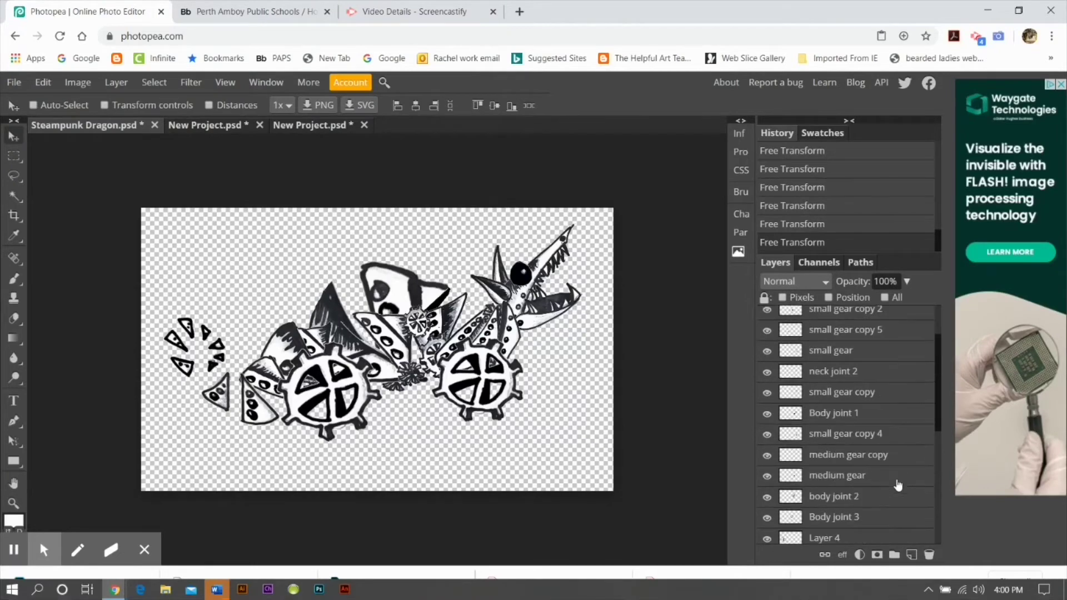
{"action": "left_click", "coordinate": [795, 403]}
{"action": "left_click", "coordinate": [14, 177]}
{"action": "mouse_move", "coordinate": [228, 313]}
{"action": "left_mouse_down"}
{"action": "mouse_move", "coordinate": [162, 362]}
{"action": "mouse_move", "coordinate": [231, 353]}
{"action": "mouse_move", "coordinate": [229, 369]}
{"action": "left_mouse_up"}
{"action": "left_click", "coordinate": [42, 83]}
{"action": "left_click", "coordinate": [64, 264]}
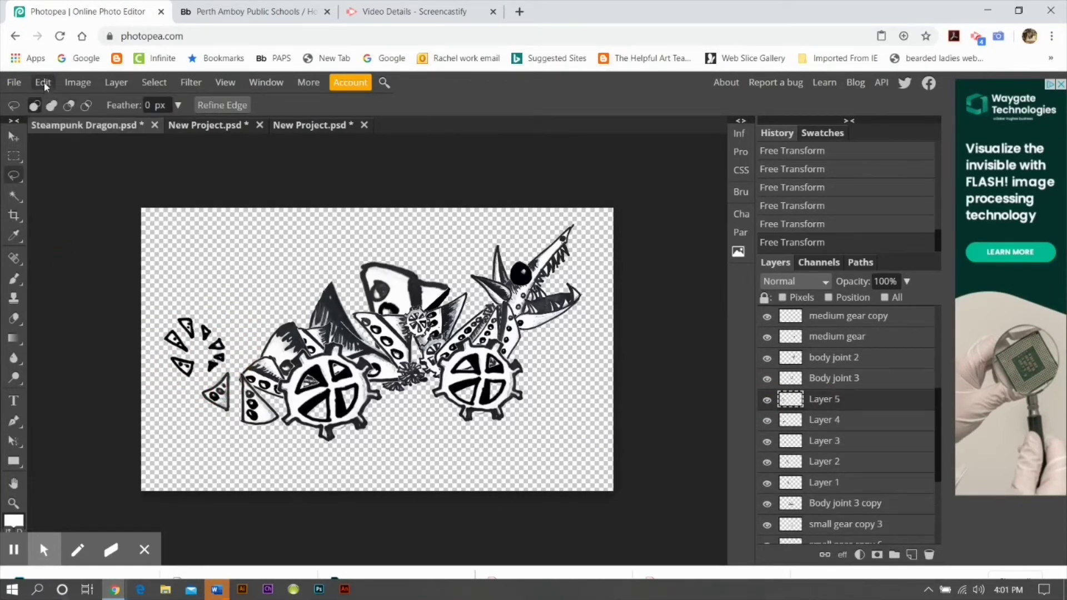
Rotate the tail fan pieces about 24.7° clockwise and move them closer to the body.
{"action": "left_click", "coordinate": [45, 81]}
{"action": "mouse_move", "coordinate": [172, 393]}
{"action": "left_click", "coordinate": [221, 374]}
{"action": "left_click_drag", "start_coordinate": [231, 312], "coordinate": [241, 332]}
{"action": "left_click_drag", "start_coordinate": [198, 343], "coordinate": [222, 364]}
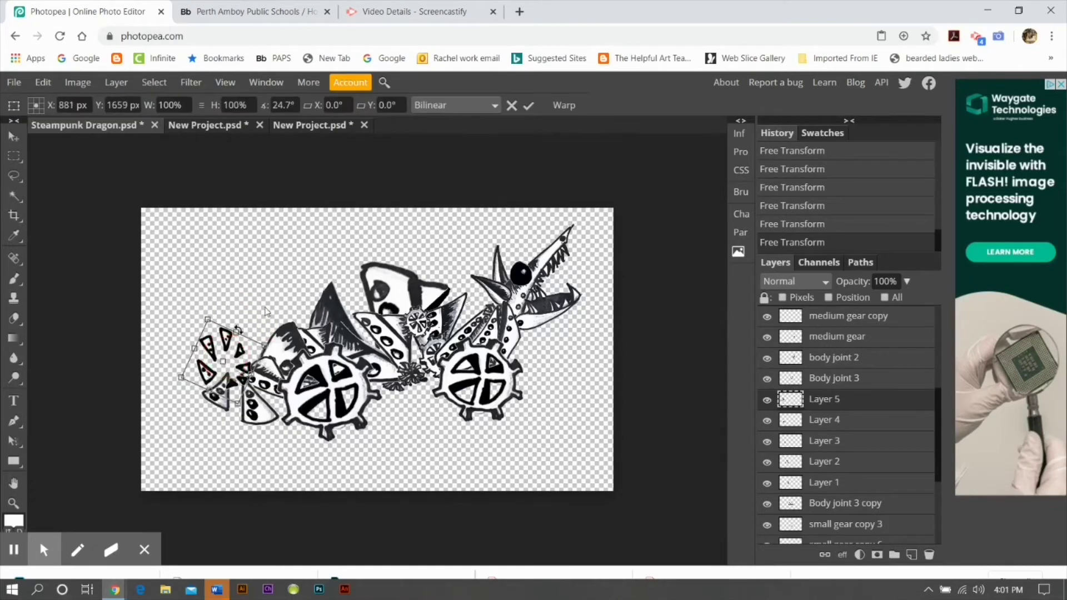
{"action": "left_click", "coordinate": [528, 105]}
Rename the tail pieces' layer as tail.
{"action": "double_click", "coordinate": [828, 400]}
{"action": "type", "text": "tail"}
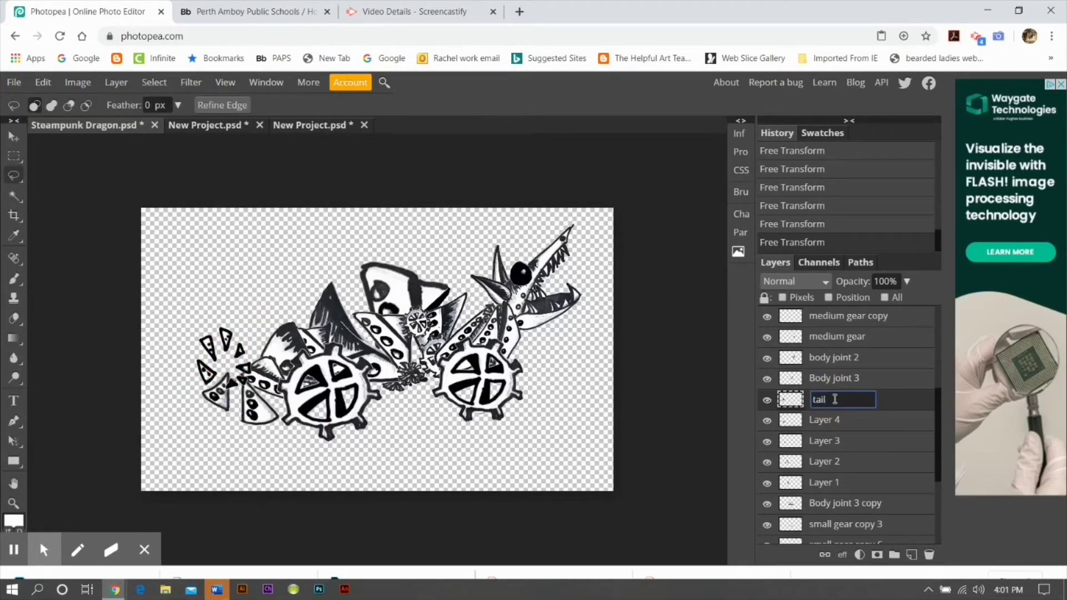
{"action": "key", "text": "Return"}
Try to copy the whole new pose by selecting all layers down to far ear, marqueeing the dragon and using Copy Merged.
{"action": "scroll", "coordinate": [857, 361], "scroll_direction": "up", "scroll_amount": 5}
{"action": "left_click", "coordinate": [883, 321]}
{"action": "scroll", "coordinate": [873, 389], "scroll_direction": "down", "scroll_amount": 8}
{"action": "left_click", "coordinate": [865, 535], "text": "shift"}
{"action": "left_click", "coordinate": [14, 155]}
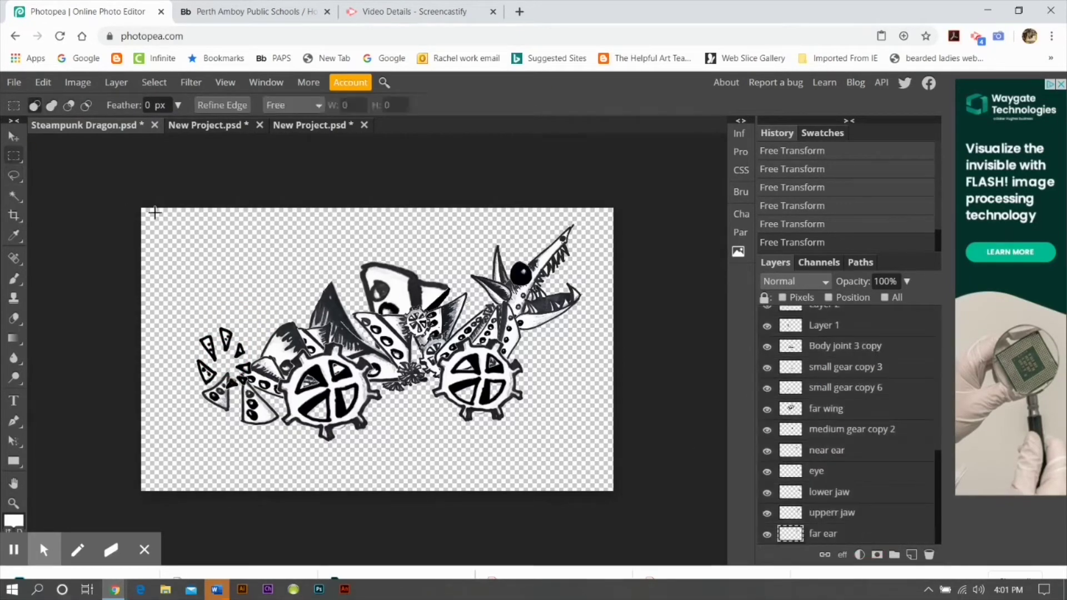
{"action": "left_click_drag", "start_coordinate": [155, 211], "coordinate": [622, 453]}
{"action": "left_click", "coordinate": [43, 82]}
{"action": "left_click", "coordinate": [83, 240]}
Paste the copied artwork into the New Project and place it above _a_layer 7.
{"action": "left_click", "coordinate": [225, 127]}
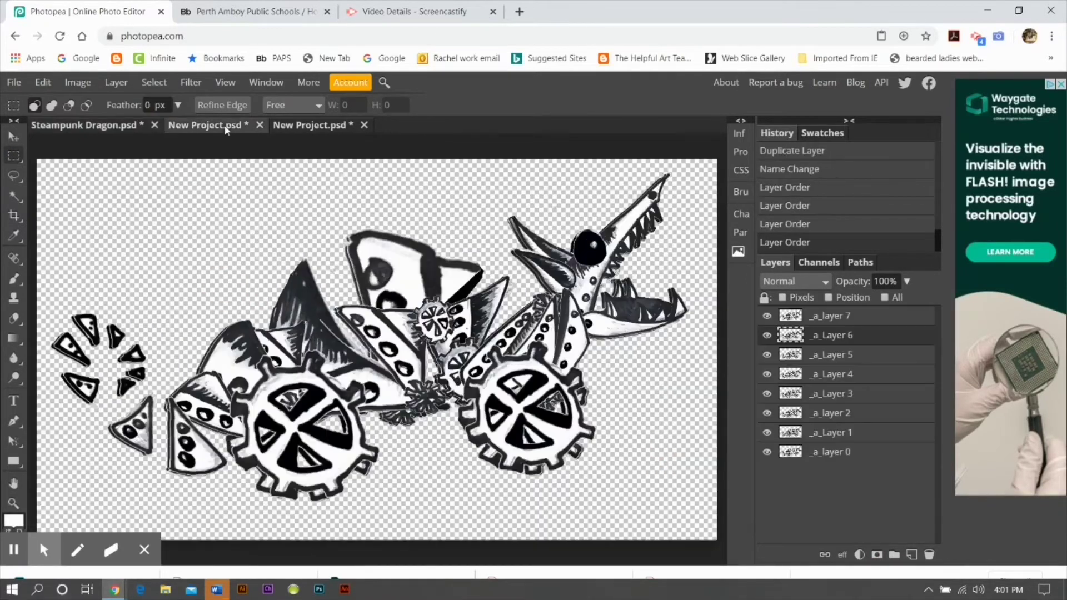
{"action": "left_click", "coordinate": [43, 82]}
{"action": "left_click", "coordinate": [61, 259]}
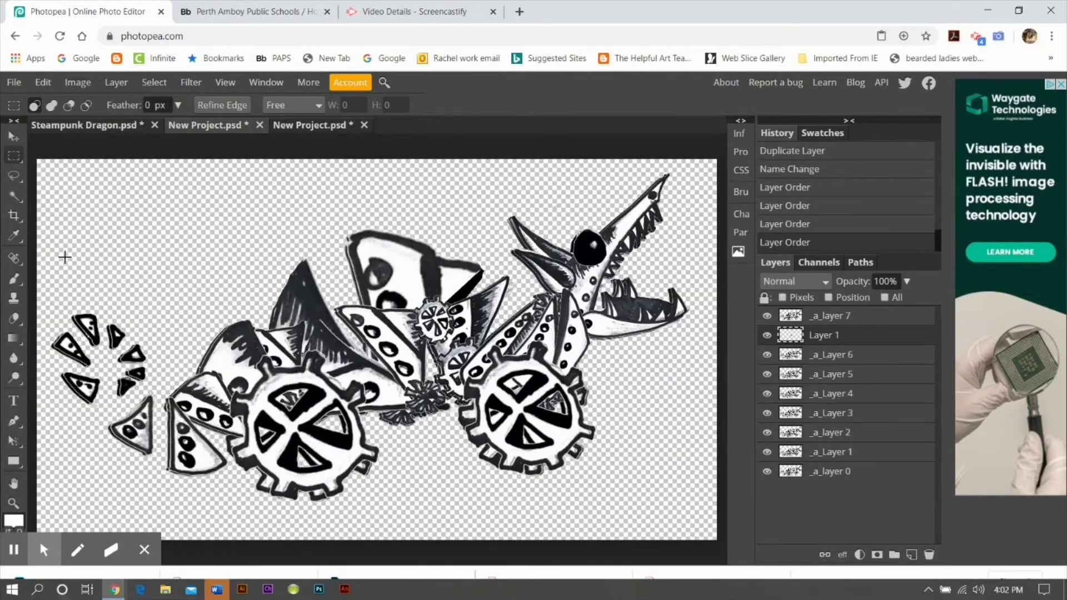
{"action": "left_click_drag", "start_coordinate": [764, 340], "coordinate": [836, 315]}
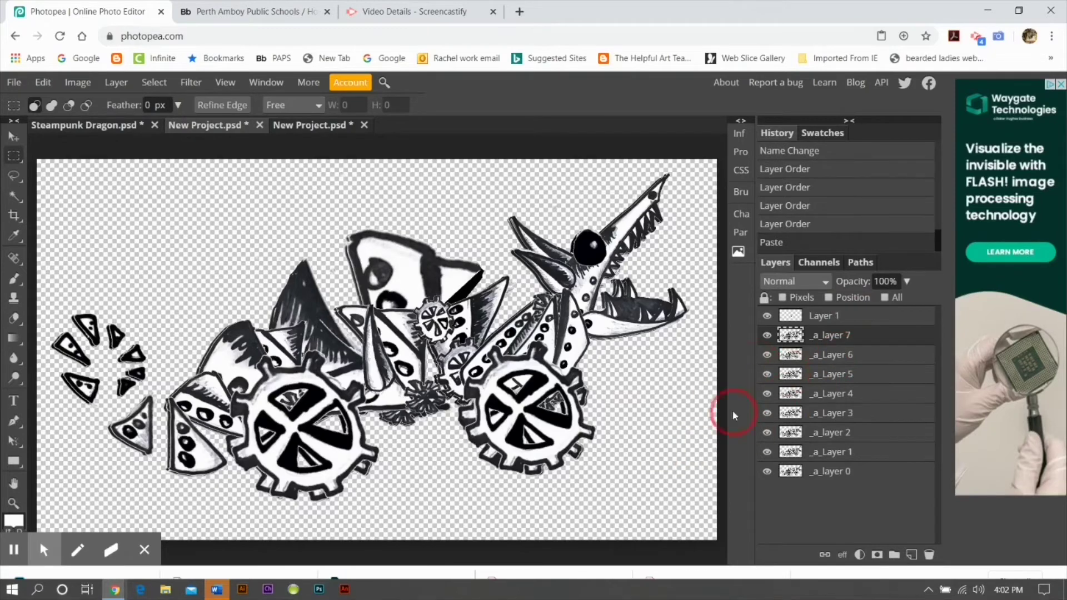
{"action": "left_click", "coordinate": [13, 136]}
Undo the move, reordering and paste of the new layer in the New Project.
{"action": "key", "text": "ctrl+alt+z"}
{"action": "key", "text": "ctrl+alt+z"}
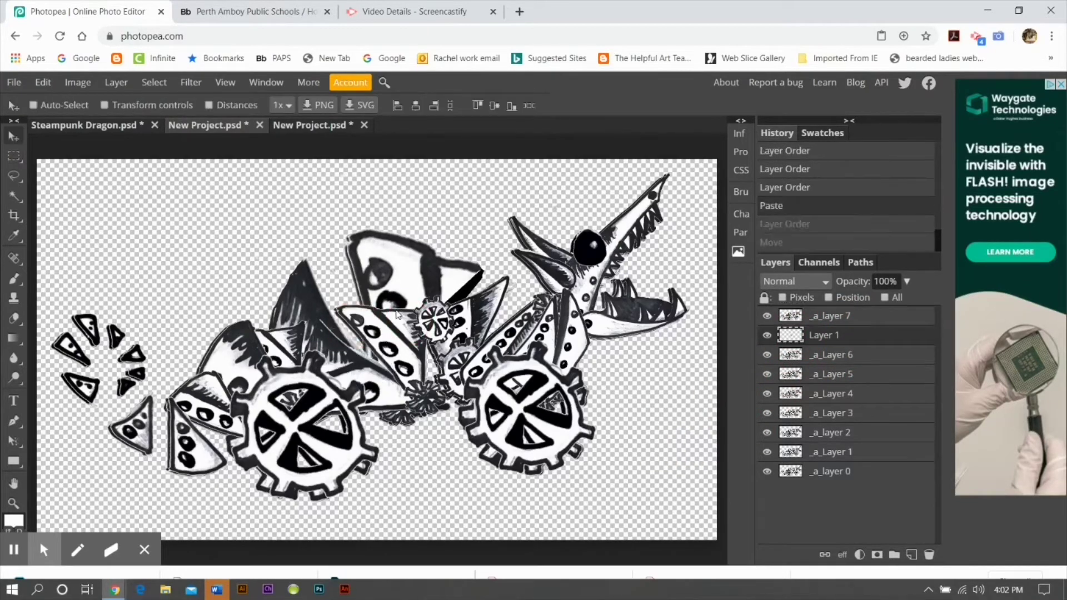
{"action": "key", "text": "ctrl+z"}
{"action": "left_click", "coordinate": [240, 127]}
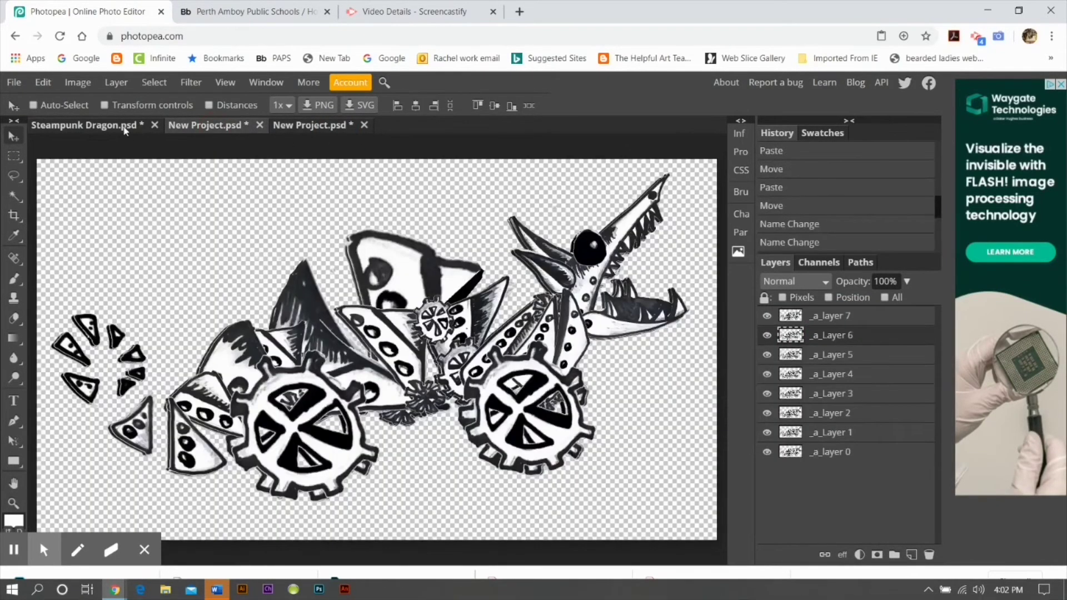
Copy the whole dragon pose from Steampunk Dragon.psd by selecting all layers down to far ear, marqueeing the artwork and using Copy Merged.
{"action": "left_click", "coordinate": [123, 127]}
{"action": "scroll", "coordinate": [919, 393], "scroll_direction": "down", "scroll_amount": 10}
{"action": "scroll", "coordinate": [914, 361], "scroll_direction": "up", "scroll_amount": 10}
{"action": "left_click", "coordinate": [897, 322]}
{"action": "scroll", "coordinate": [906, 360], "scroll_direction": "down", "scroll_amount": 10}
{"action": "left_click", "coordinate": [908, 535]}
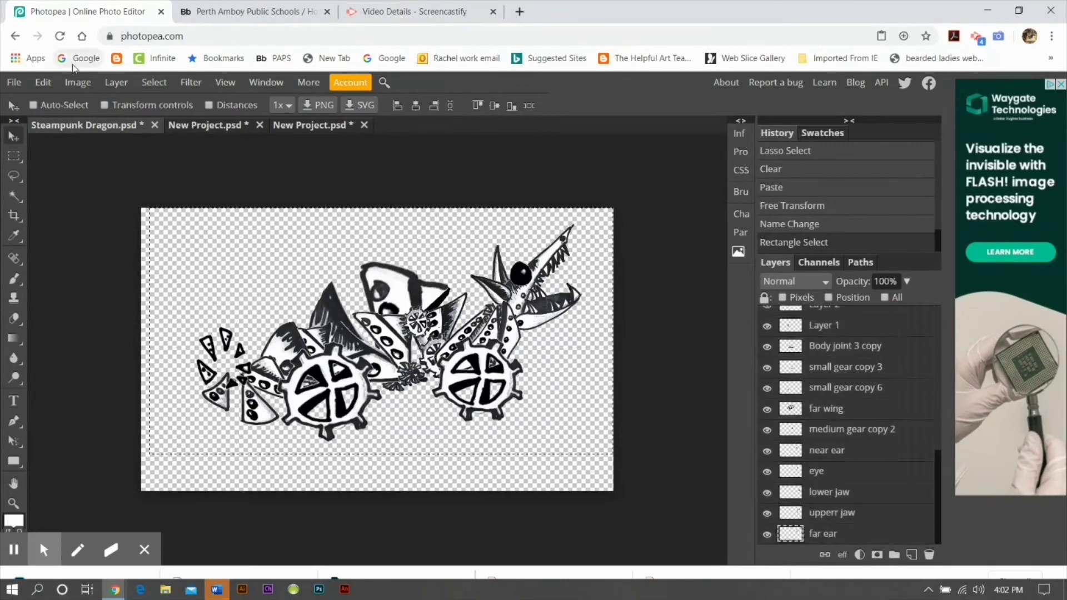
{"action": "key", "text": "m"}
{"action": "left_click_drag", "start_coordinate": [123, 192], "coordinate": [625, 500]}
{"action": "left_click", "coordinate": [43, 82]}
{"action": "left_click", "coordinate": [74, 241]}
Paste the merged pose into the New Project and place its layer above _a_layer 7.
{"action": "left_click", "coordinate": [209, 125]}
{"action": "left_click", "coordinate": [43, 82]}
{"action": "left_click", "coordinate": [100, 262]}
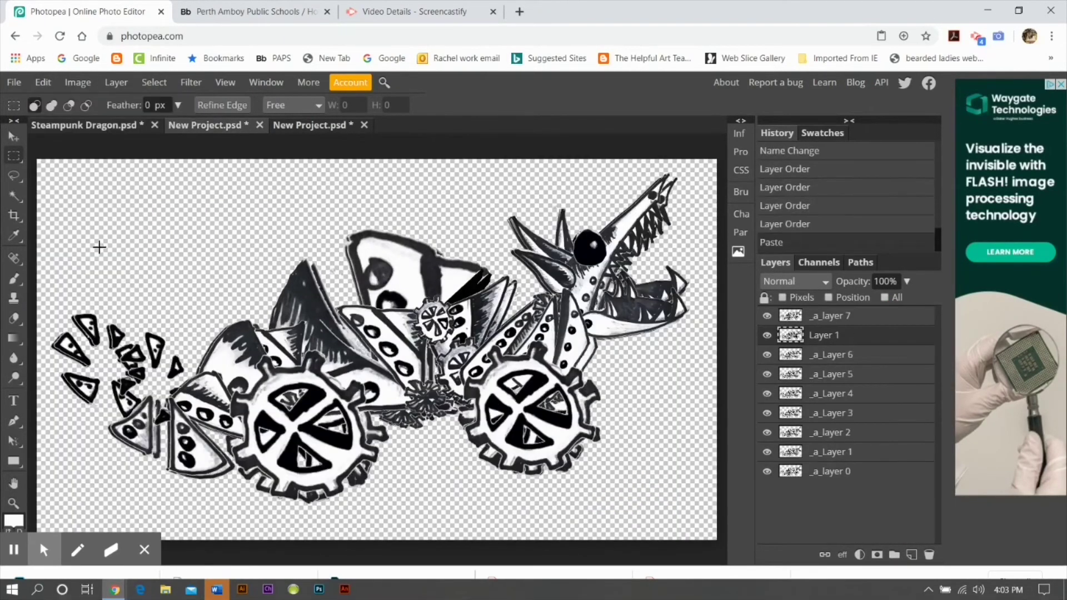
{"action": "left_click", "coordinate": [14, 136]}
{"action": "mouse_move", "coordinate": [432, 363]}
{"action": "left_mouse_down"}
{"action": "mouse_move", "coordinate": [423, 357]}
{"action": "mouse_move", "coordinate": [436, 365]}
{"action": "left_mouse_up"}
{"action": "left_click_drag", "start_coordinate": [875, 318], "coordinate": [878, 334]}
Undo the stray move of _a_layer 7 and align the newly pasted pose with the frames beneath it.
{"action": "left_click_drag", "start_coordinate": [473, 351], "coordinate": [470, 352]}
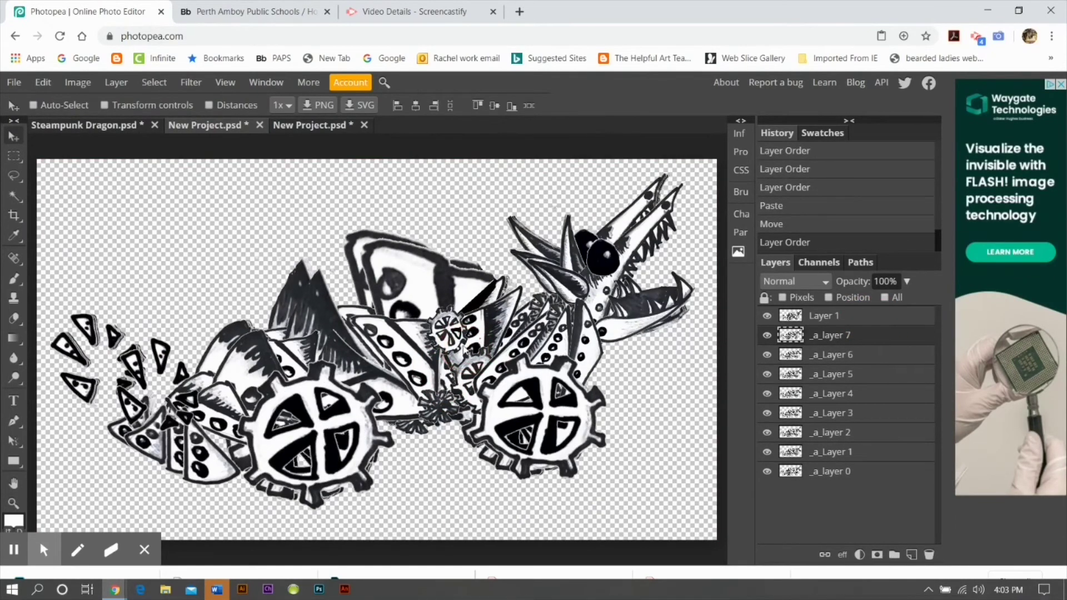
{"action": "key", "text": "ctrl+z"}
{"action": "left_click", "coordinate": [801, 316]}
{"action": "left_click_drag", "start_coordinate": [566, 311], "coordinate": [533, 295]}
Rotate the near ear in Steampunk Dragon.psd so that it stands more upright.
{"action": "left_click", "coordinate": [113, 127]}
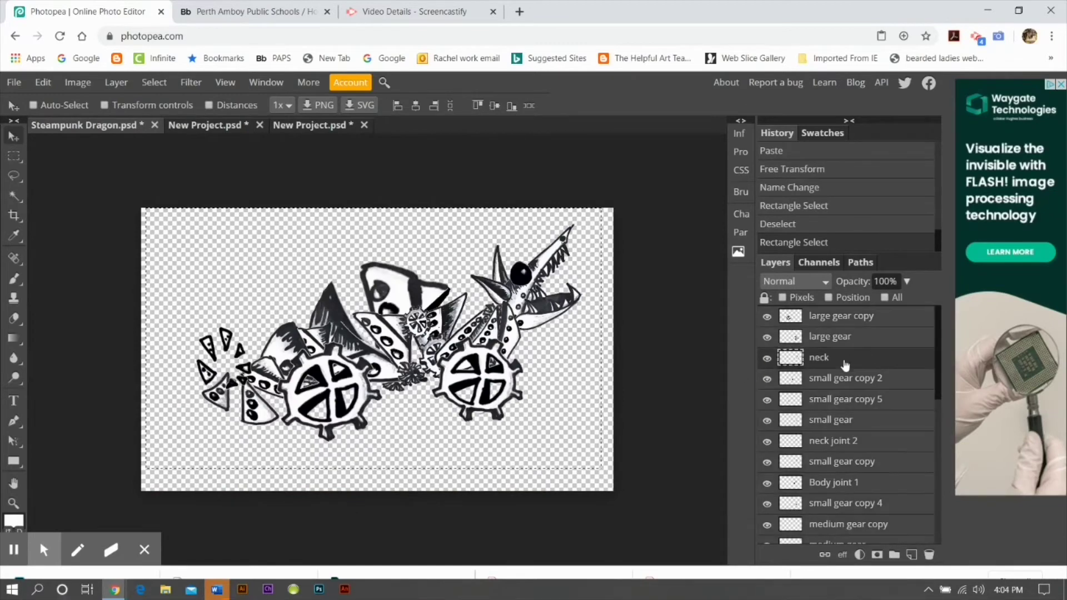
{"action": "scroll", "coordinate": [869, 440], "scroll_direction": "down", "scroll_amount": 5}
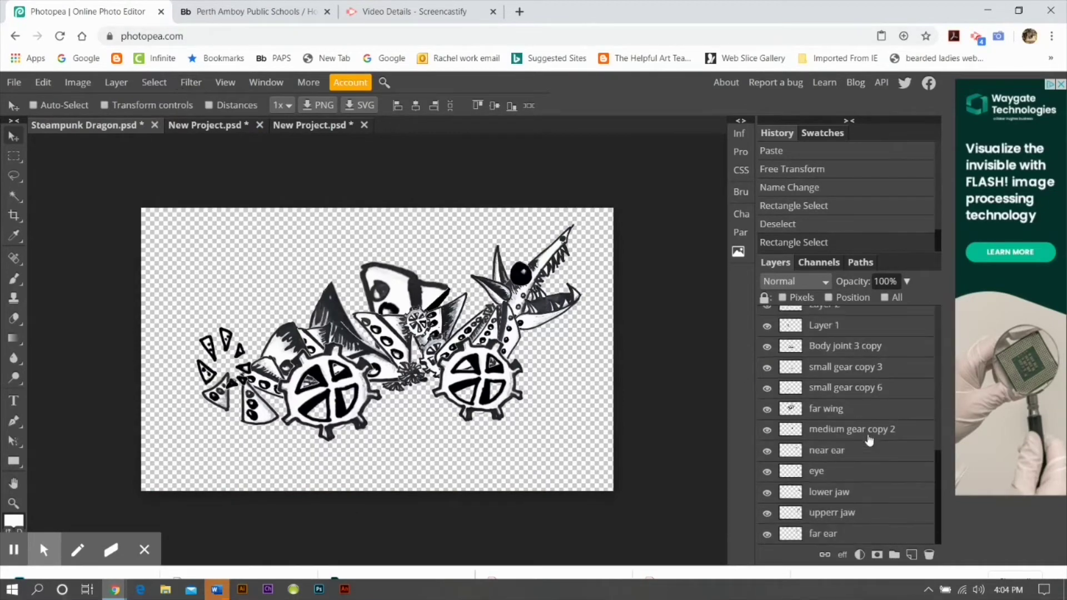
{"action": "left_click", "coordinate": [858, 535]}
{"action": "left_click", "coordinate": [847, 456]}
{"action": "left_click", "coordinate": [43, 82]}
{"action": "mouse_move", "coordinate": [60, 398]}
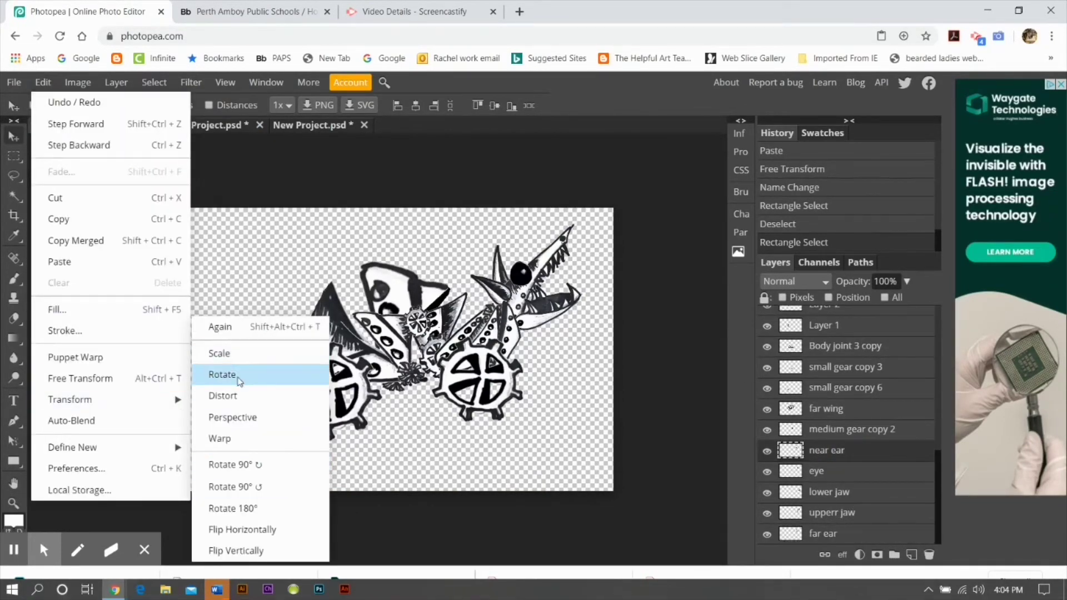
{"action": "left_click", "coordinate": [238, 374]}
{"action": "left_click_drag", "start_coordinate": [475, 255], "coordinate": [496, 283]}
{"action": "key", "text": "Return"}
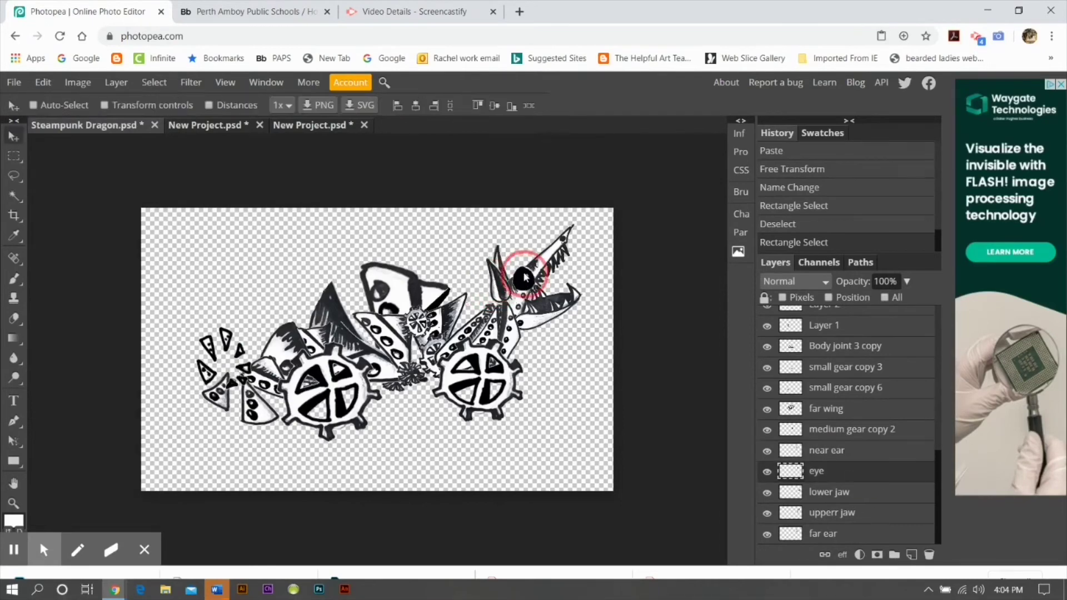
Rotate the far ear clockwise so that it tilts toward the eye.
{"action": "left_click", "coordinate": [834, 534]}
{"action": "left_click", "coordinate": [43, 82]}
{"action": "mouse_move", "coordinate": [59, 398]}
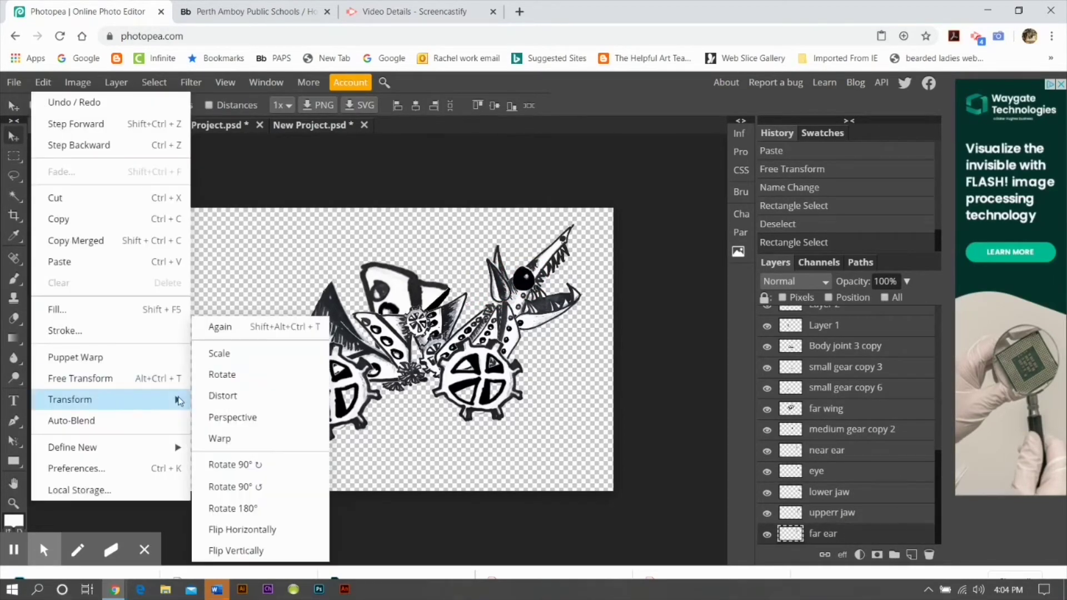
{"action": "left_click", "coordinate": [238, 374]}
{"action": "left_click_drag", "start_coordinate": [502, 264], "coordinate": [507, 261]}
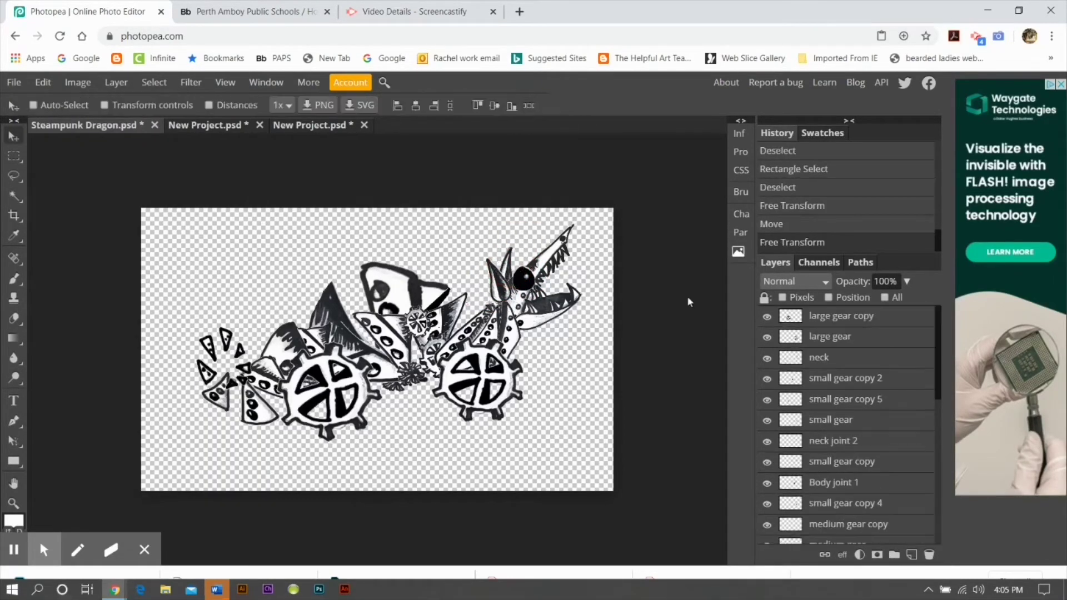
Select all layers down to far ear, marquee the dragon with its changed ears and copy it merged.
{"action": "left_click", "coordinate": [868, 320]}
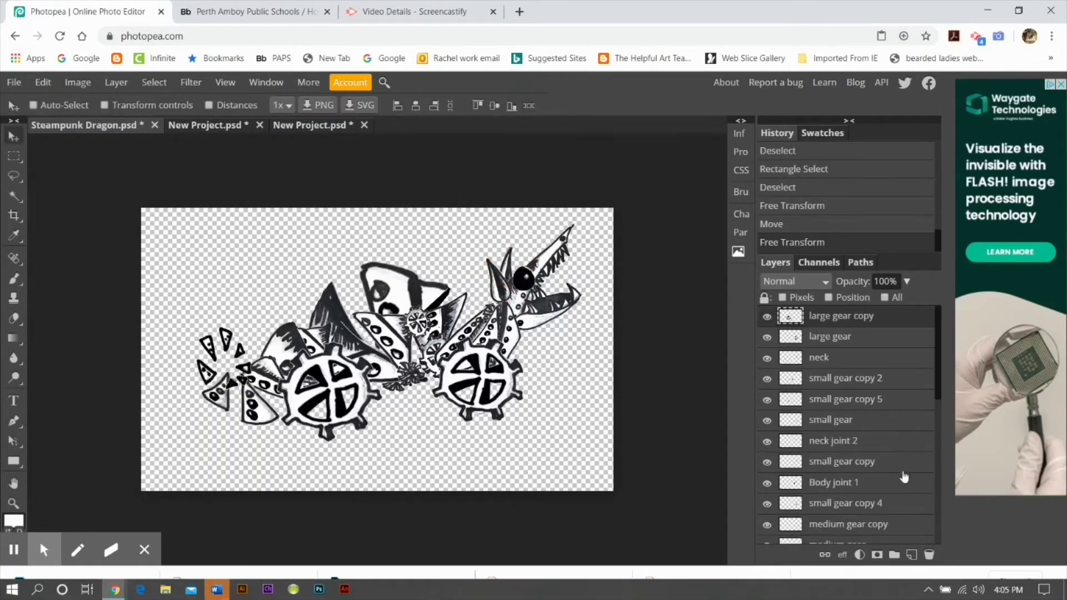
{"action": "scroll", "coordinate": [905, 476], "scroll_direction": "down", "scroll_amount": 6}
{"action": "left_click", "coordinate": [845, 532], "text": "shift"}
{"action": "left_click", "coordinate": [13, 156]}
{"action": "left_click_drag", "start_coordinate": [159, 208], "coordinate": [599, 445]}
{"action": "left_click", "coordinate": [43, 82]}
{"action": "left_click", "coordinate": [81, 218]}
Paste the new ear pose into the New Project as the uppermost layer and align it with the frames below.
{"action": "left_click", "coordinate": [207, 125]}
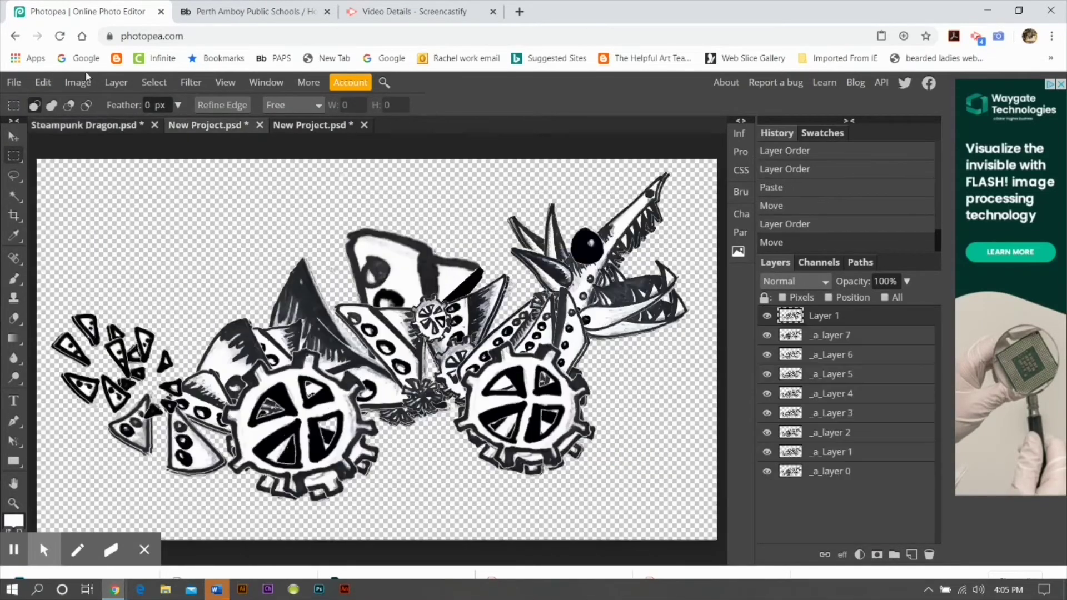
{"action": "left_click", "coordinate": [43, 82]}
{"action": "left_click", "coordinate": [91, 264]}
{"action": "left_click", "coordinate": [14, 136]}
{"action": "left_click_drag", "start_coordinate": [467, 364], "coordinate": [468, 340]}
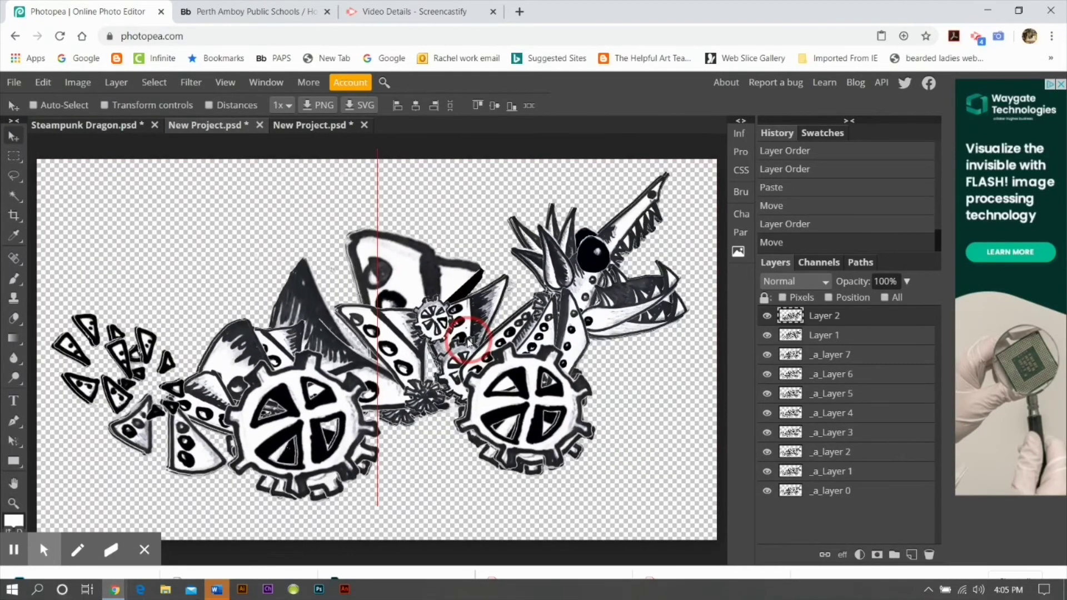
Rename Layer 1 as "_a_ layer 8" and Layer 2 as "_a_layer 9".
{"action": "double_click", "coordinate": [832, 335]}
{"action": "type", "text": "_a_lay"}
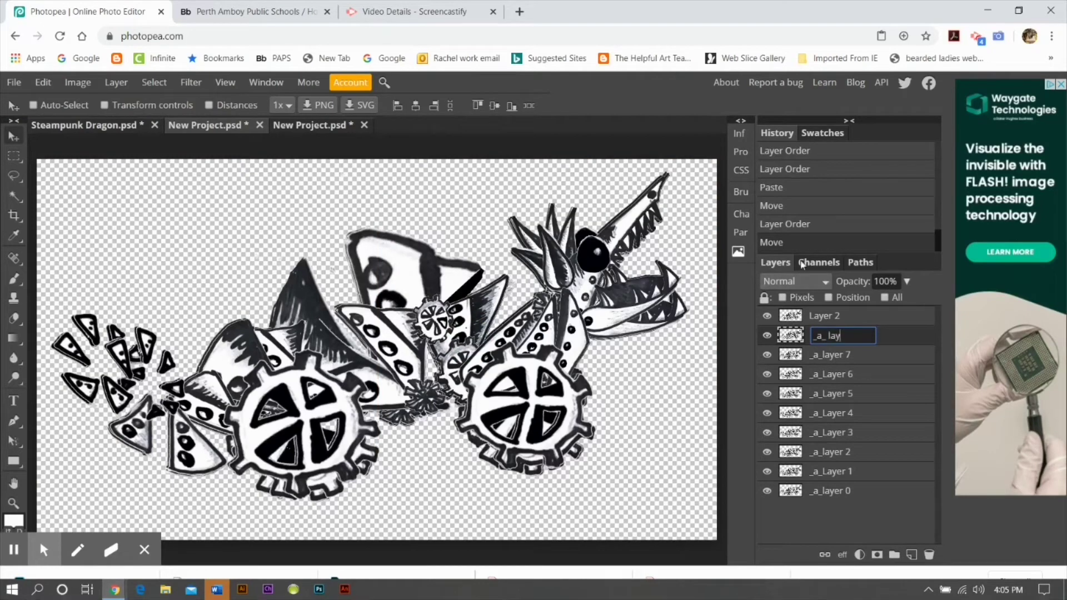
{"action": "double_click", "coordinate": [838, 317]}
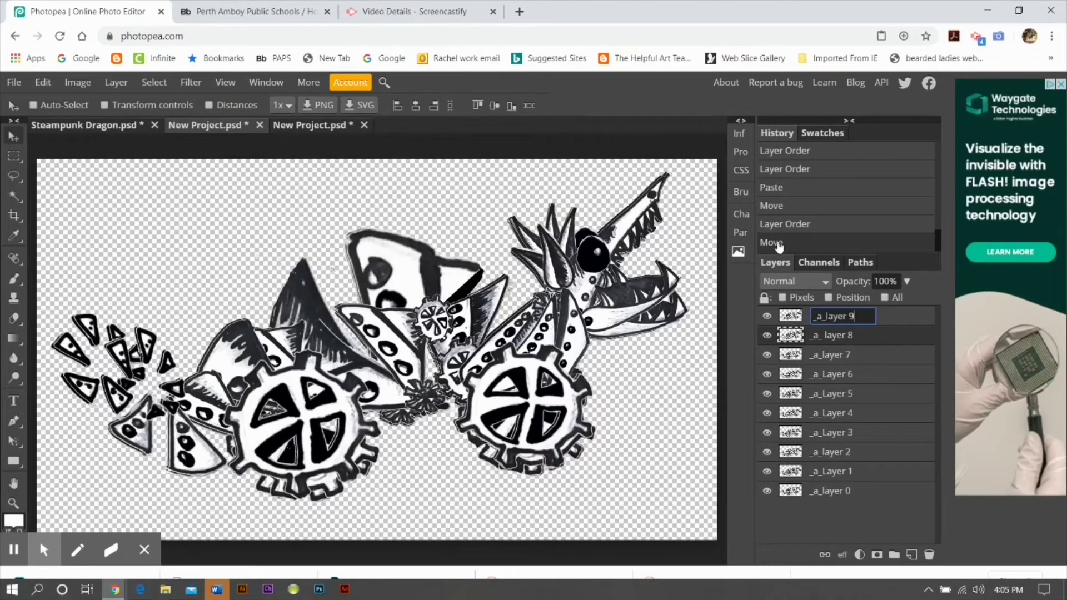
{"action": "key", "text": "Return"}
Export the animation as a GIF at 100% quality with the speed set to 45%, and save it.
{"action": "left_click", "coordinate": [14, 82]}
{"action": "mouse_move", "coordinate": [78, 283]}
{"action": "left_click", "coordinate": [192, 353]}
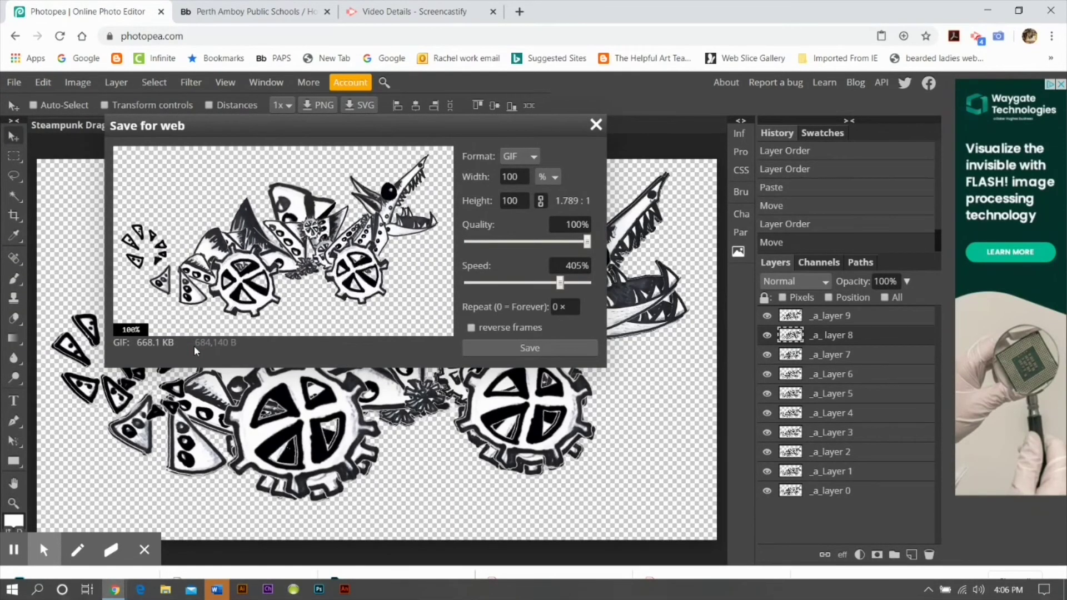
{"action": "left_click", "coordinate": [539, 284]}
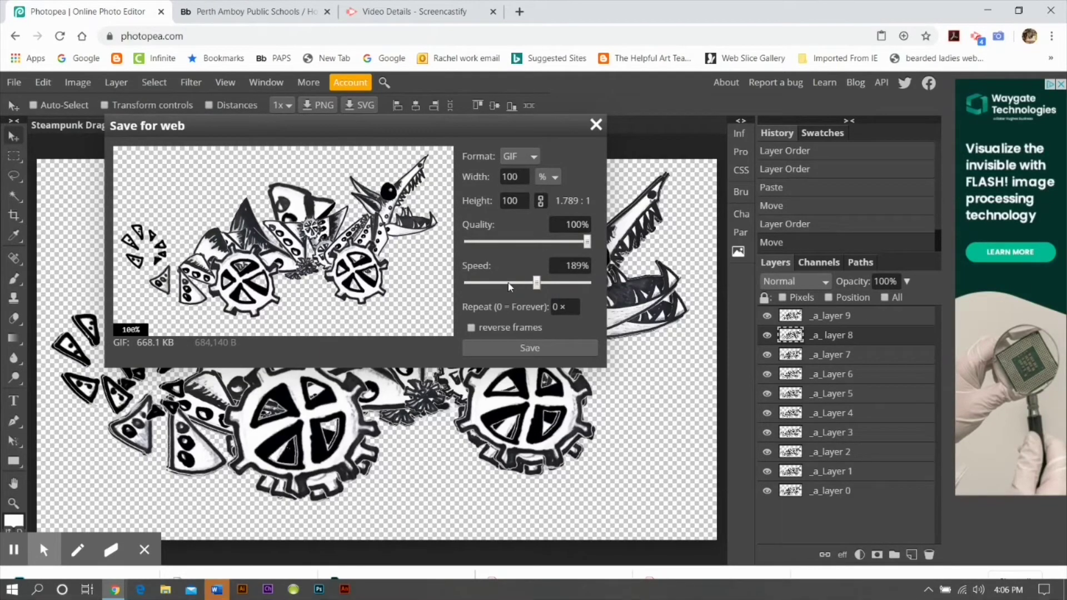
{"action": "left_click", "coordinate": [509, 283]}
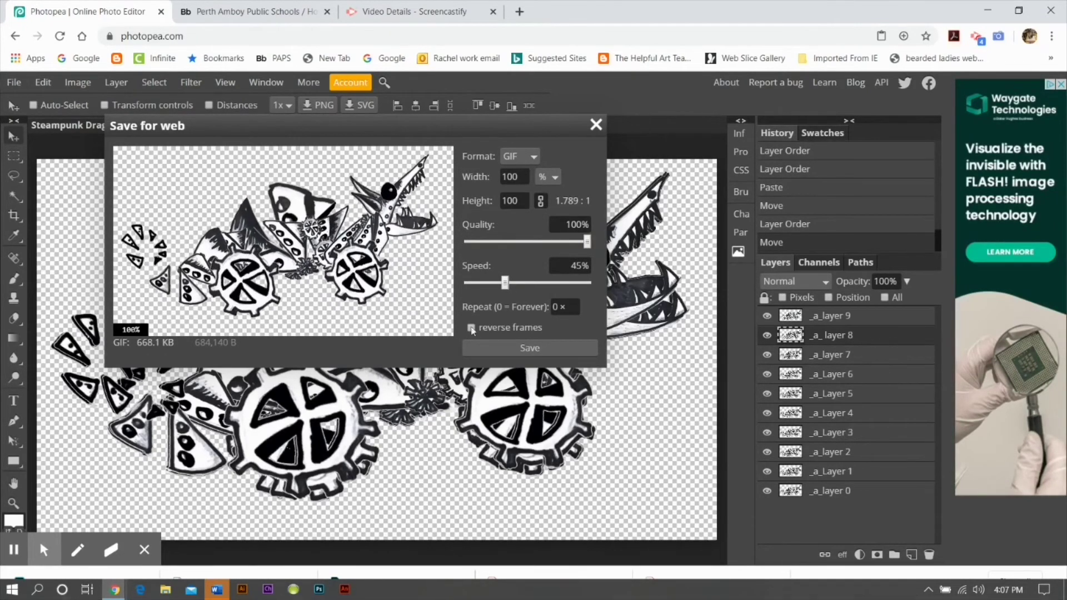
{"action": "left_click", "coordinate": [534, 349]}
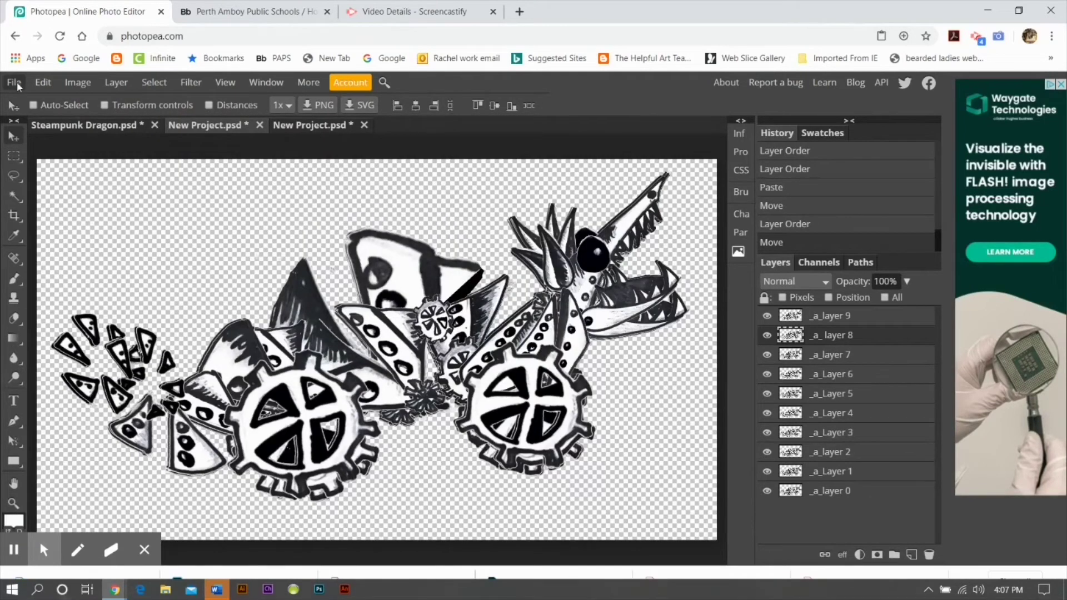
Export every layer as PNG at 1x size, with the restriction to names starting with "-e-" turned off, and close the export dialog.
{"action": "left_click", "coordinate": [14, 82]}
{"action": "left_click", "coordinate": [61, 303]}
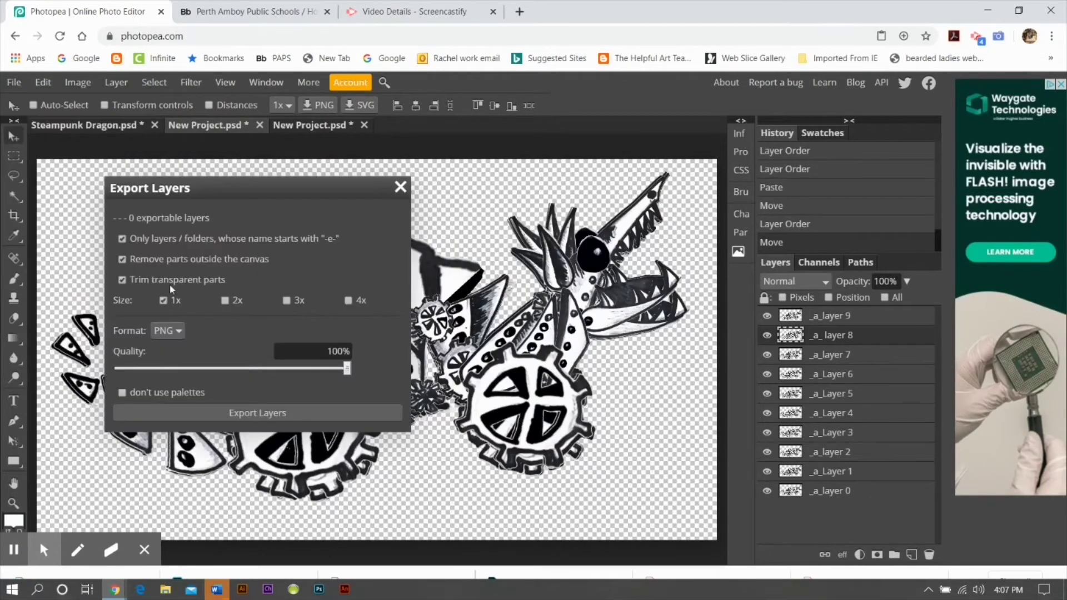
{"action": "left_click", "coordinate": [122, 239]}
{"action": "left_click", "coordinate": [286, 412]}
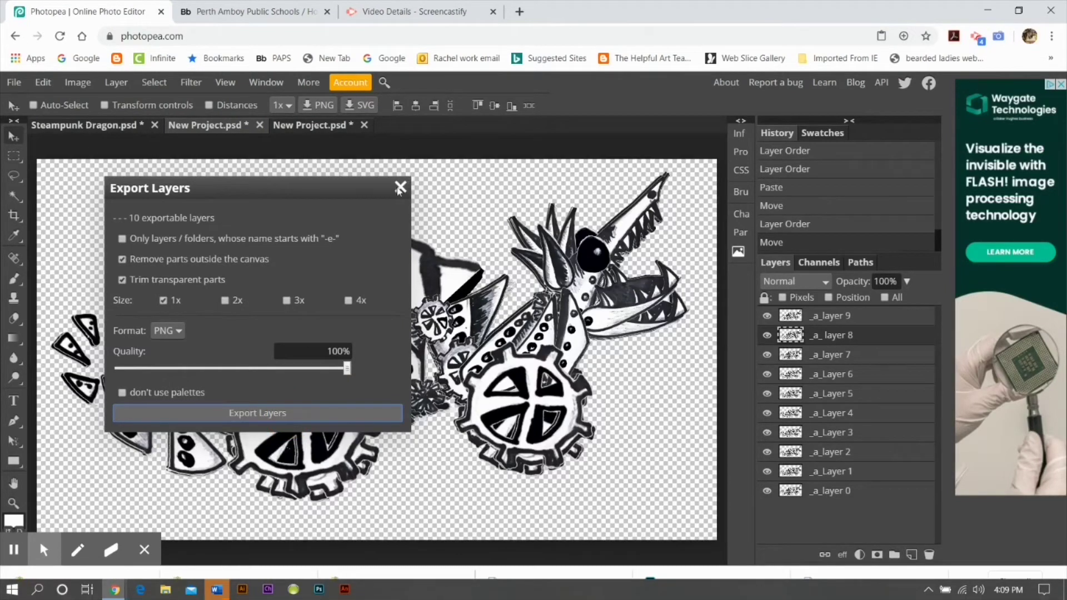
{"action": "left_click", "coordinate": [225, 11]}
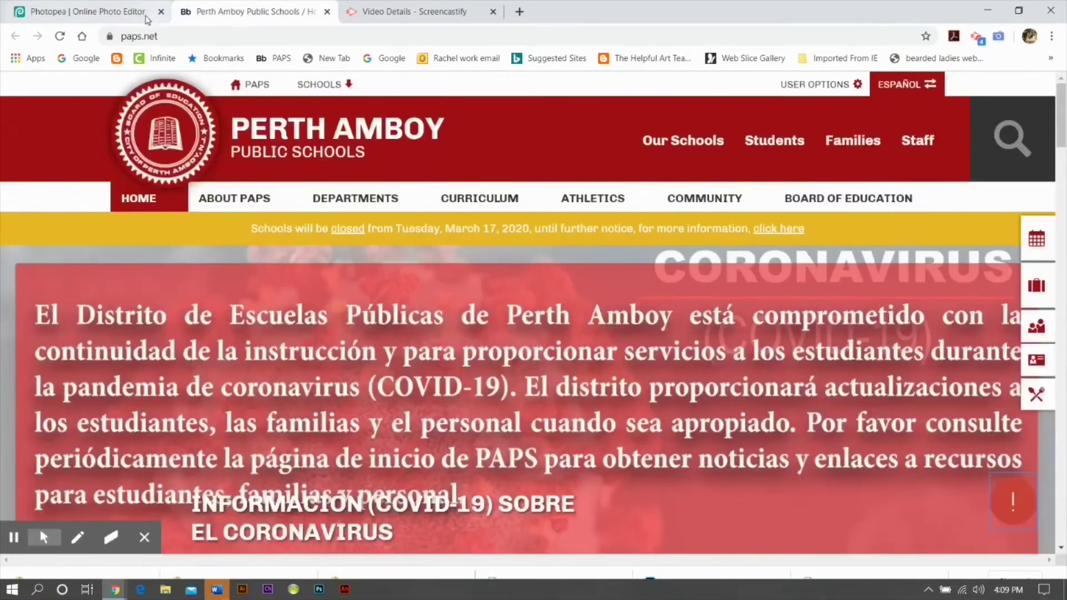
{"action": "left_click", "coordinate": [146, 12]}
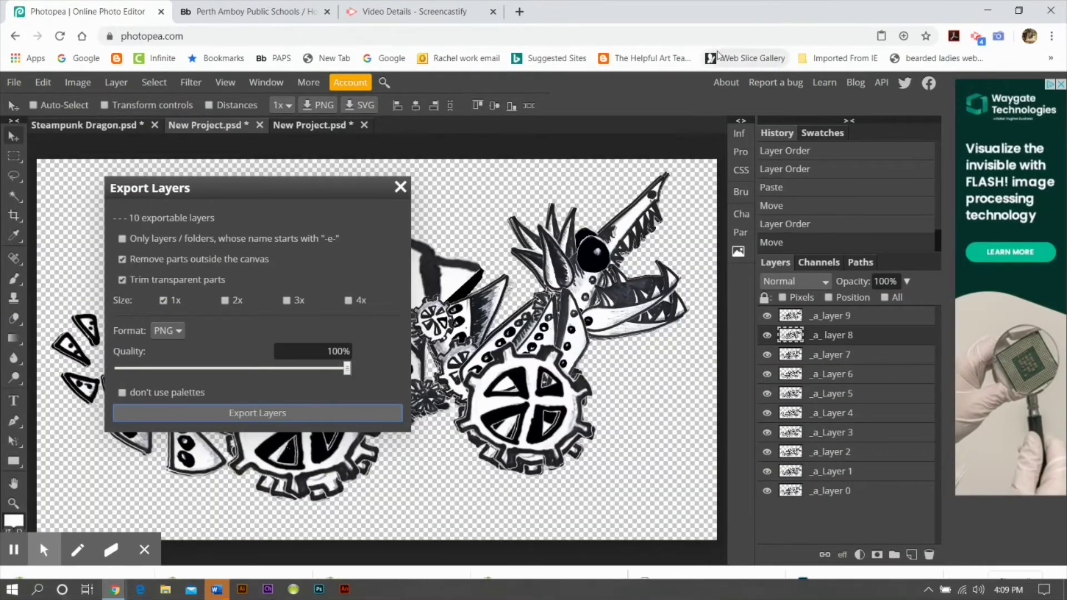
{"action": "left_click", "coordinate": [400, 187]}
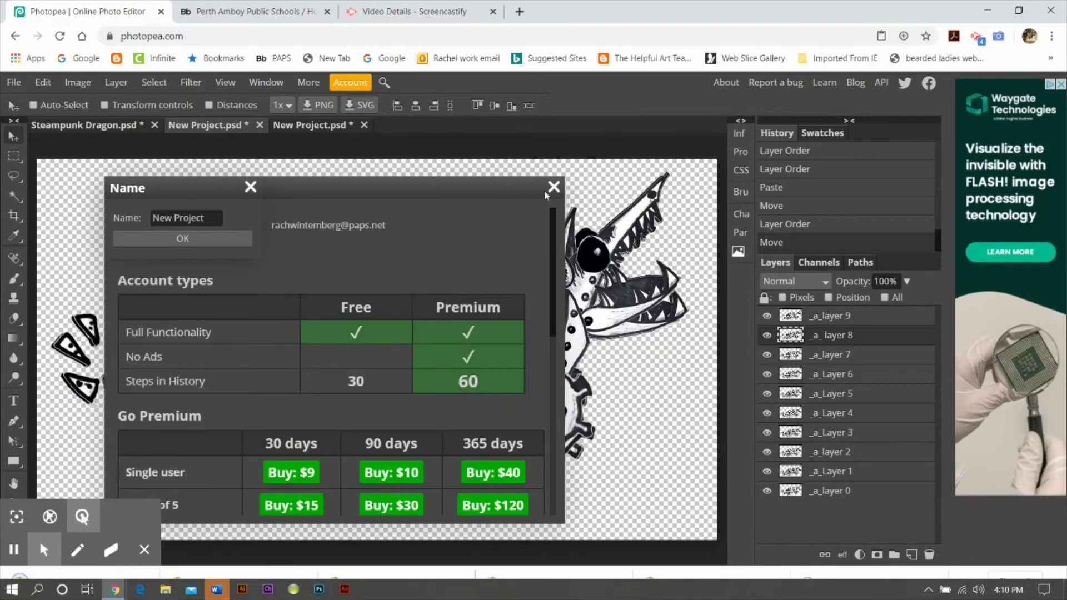
Resize the New Project to 1.79 by 1.00 inches at 300 DPI and give it a name starting with "steampunk dragon".
{"action": "left_click", "coordinate": [552, 185]}
{"action": "left_click", "coordinate": [78, 82]}
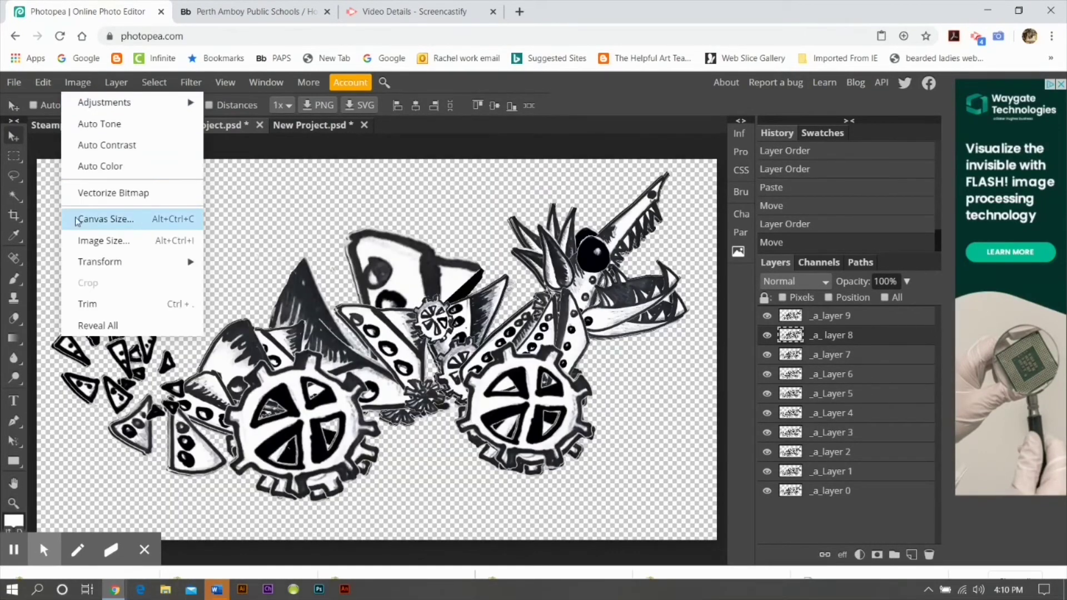
{"action": "left_click", "coordinate": [91, 241]}
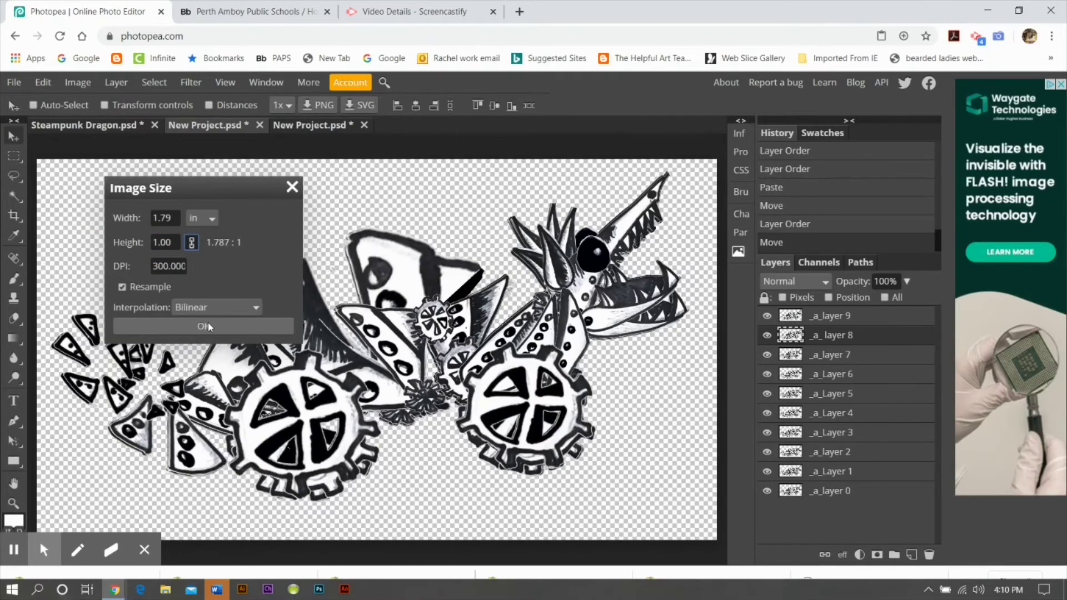
{"action": "left_click", "coordinate": [204, 326]}
{"action": "double_click", "coordinate": [307, 125]}
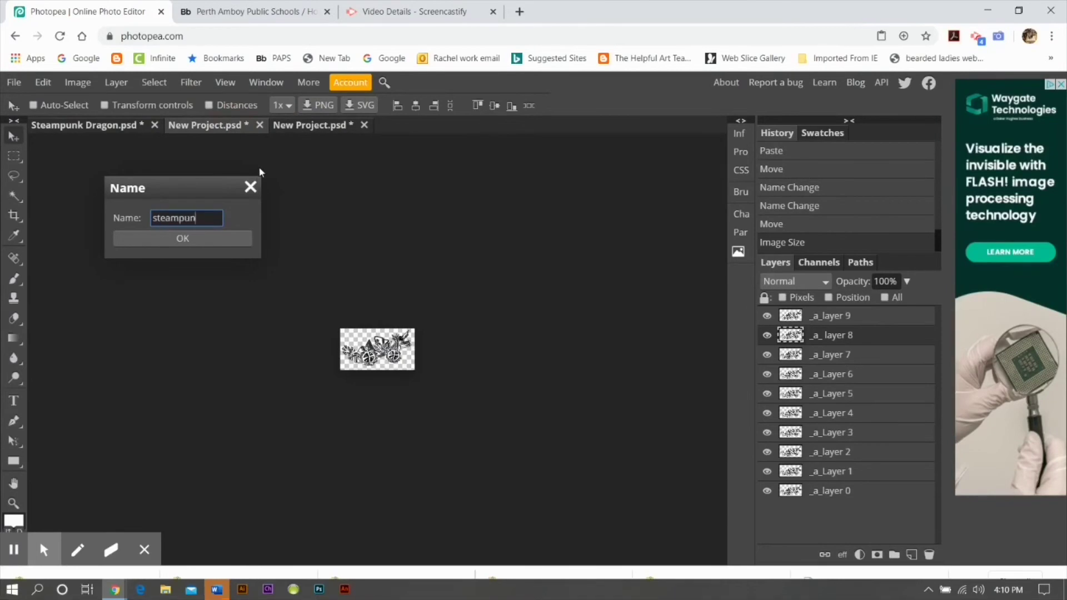
{"action": "left_click", "coordinate": [183, 239]}
Export all layers of the resized steampunk dragon project as PNG files at 1x size and 100% quality.
{"action": "left_click", "coordinate": [14, 82]}
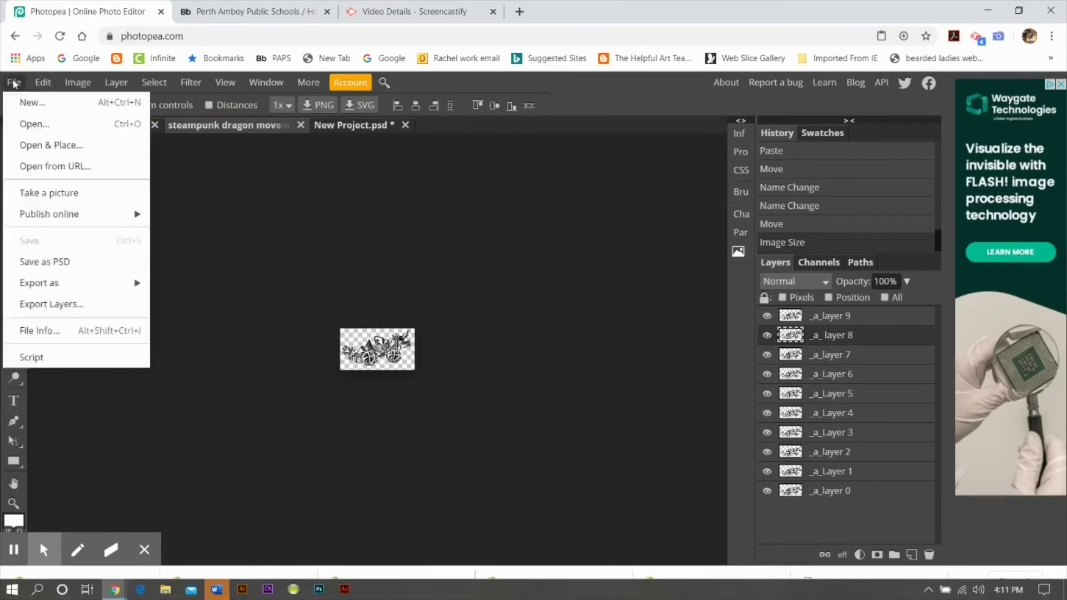
{"action": "left_click", "coordinate": [139, 305]}
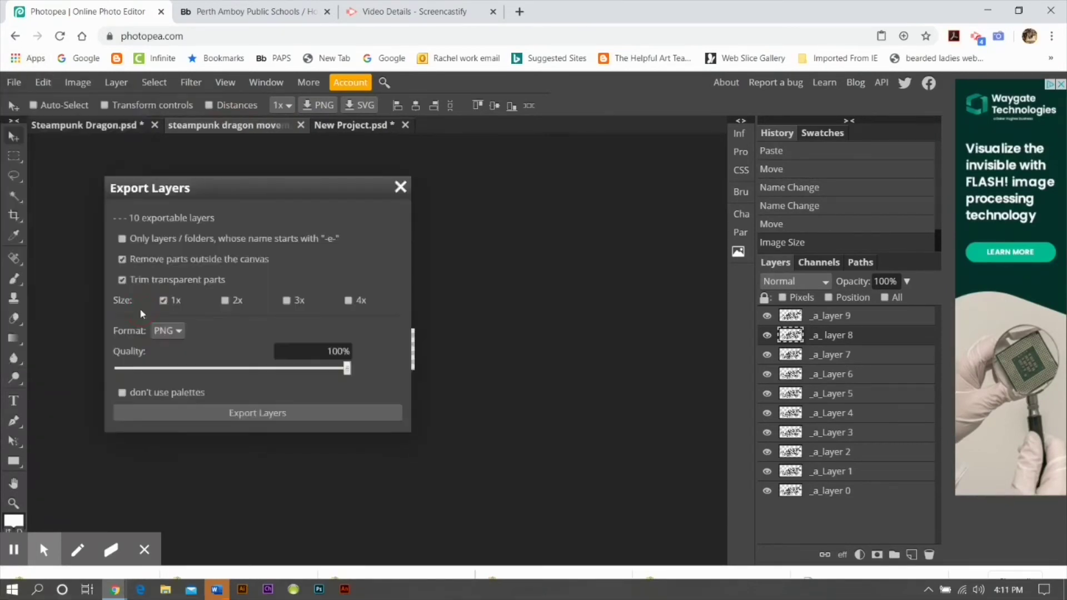
{"action": "left_click", "coordinate": [269, 413]}
Publish Steampunk Dragon.psd online as a PSD on Photopea.com and open its published link.
{"action": "left_click", "coordinate": [289, 125]}
{"action": "left_click", "coordinate": [15, 82]}
{"action": "left_click", "coordinate": [204, 238]}
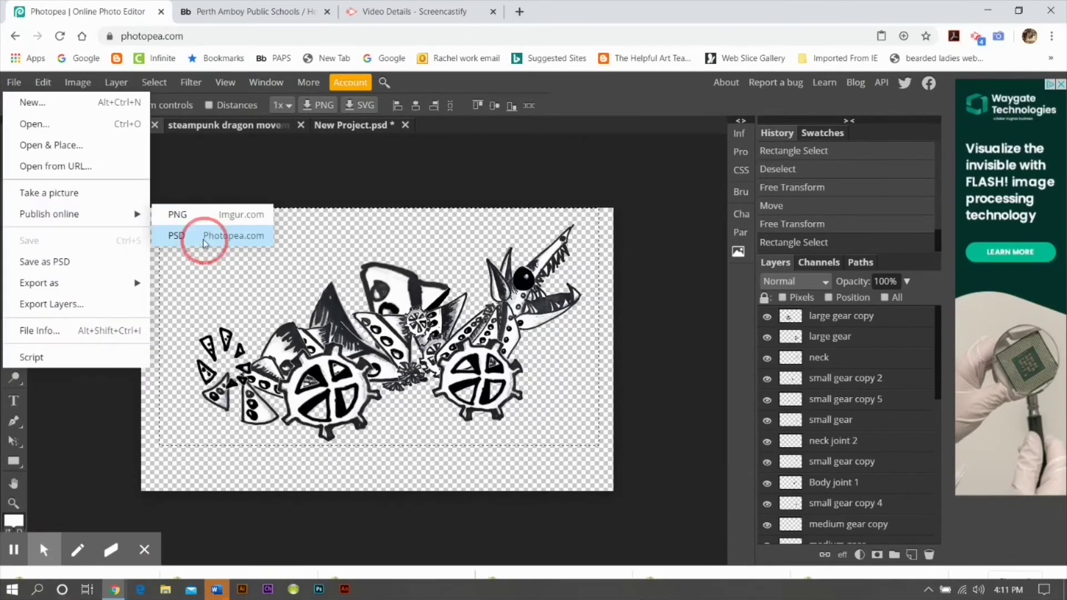
{"action": "left_click", "coordinate": [602, 129]}
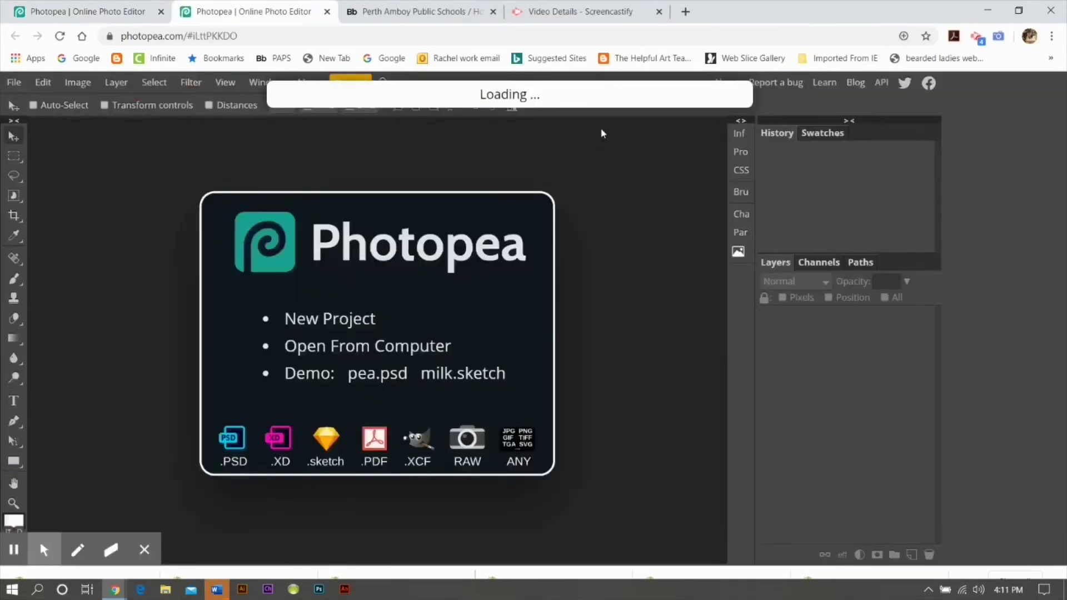
Copy the published dragon's web address and paste it in the Word document after "Link to my layered PSD of my dragon:".
{"action": "left_click", "coordinate": [214, 36]}
{"action": "key", "text": "ctrl+c"}
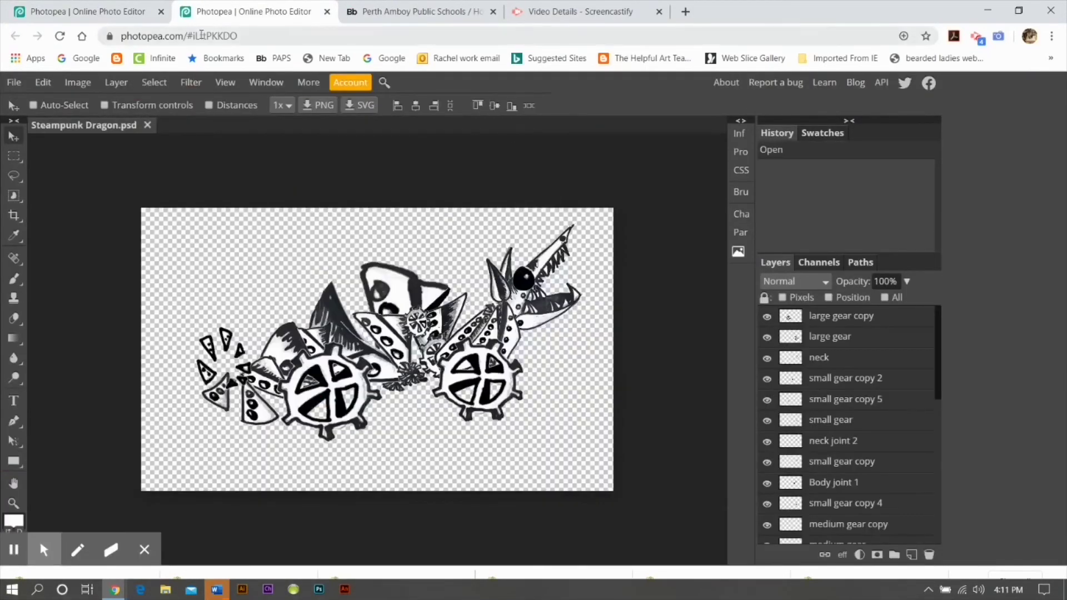
{"action": "right_click", "coordinate": [215, 34]}
{"action": "left_click", "coordinate": [250, 112]}
{"action": "left_click", "coordinate": [217, 590]}
{"action": "left_click", "coordinate": [520, 454]}
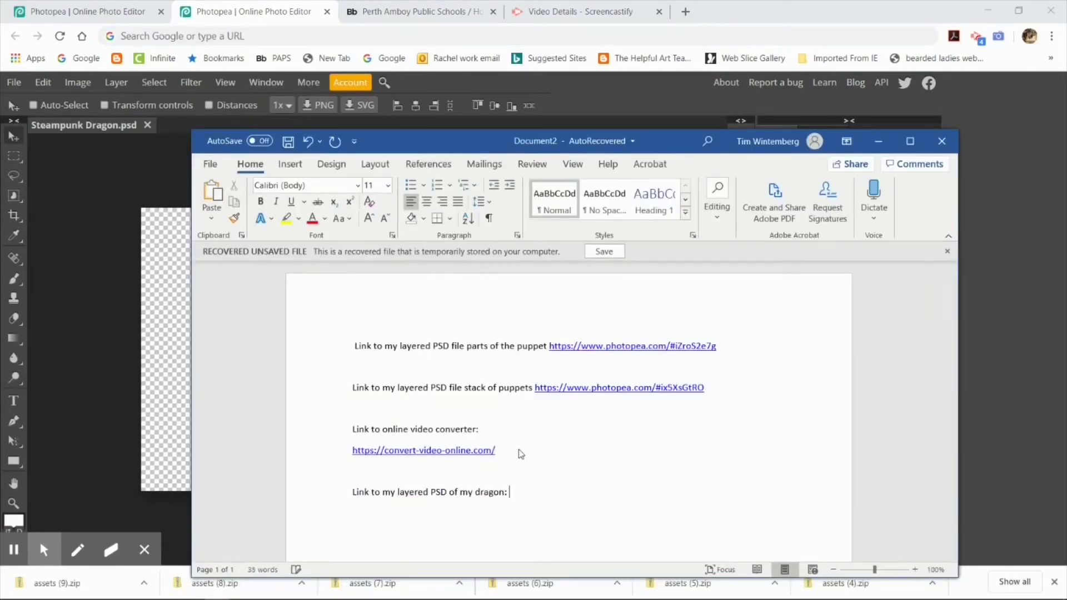
{"action": "right_click", "coordinate": [522, 492]}
{"action": "left_click", "coordinate": [555, 336]}
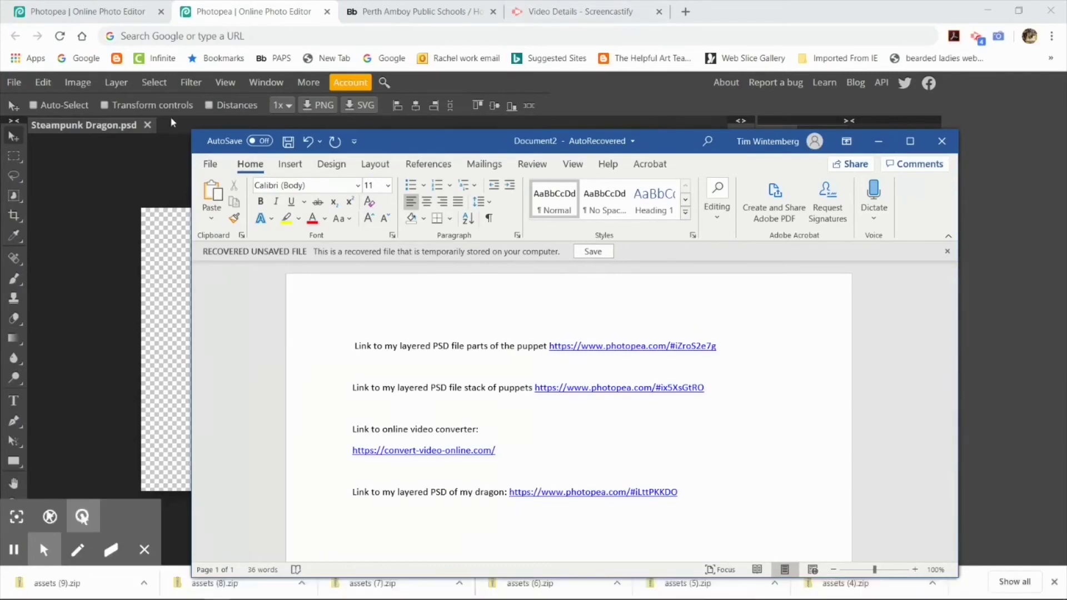
Return to Photopea, publish the resized steampunk dragon animation project online as a PSD and open its published link.
{"action": "left_click", "coordinate": [126, 17]}
{"action": "left_click", "coordinate": [248, 124]}
{"action": "left_click", "coordinate": [14, 82]}
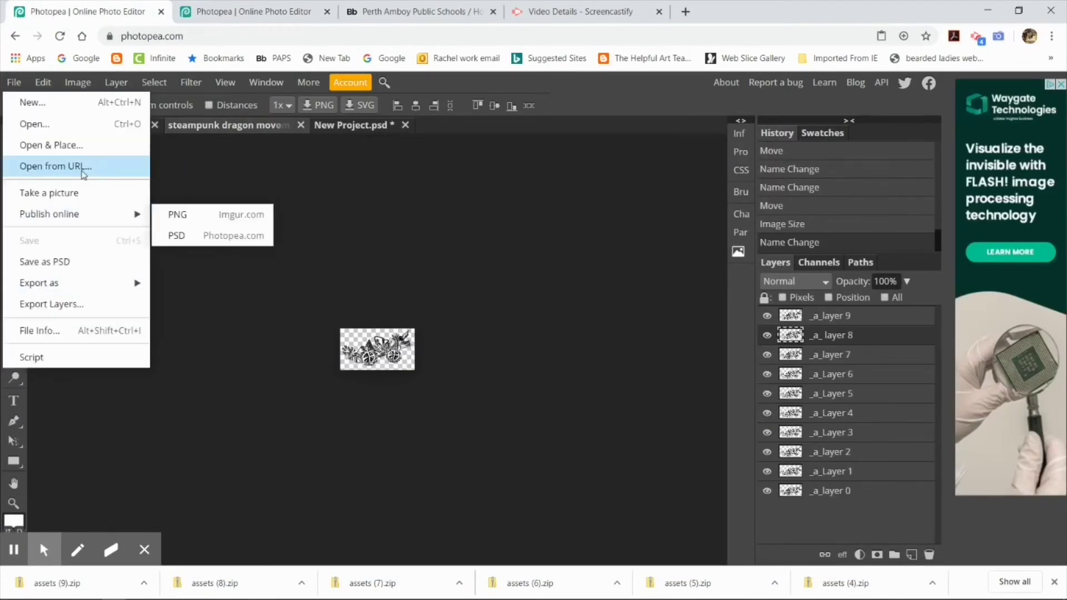
{"action": "left_click", "coordinate": [183, 236]}
{"action": "left_click", "coordinate": [598, 129]}
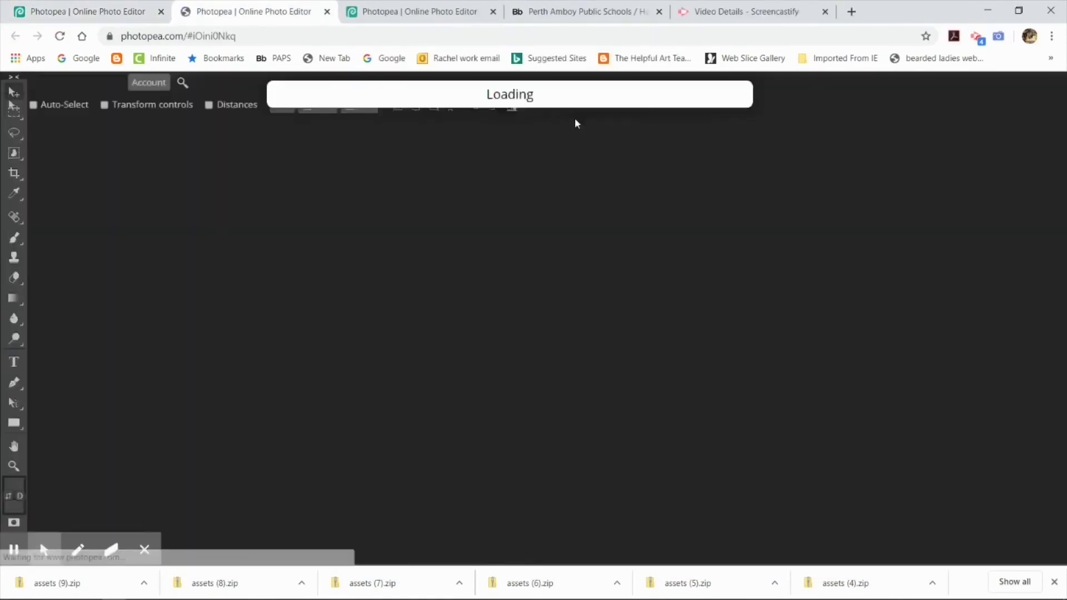
Copy the published movement project's web address and paste it in the Word document after "Link to my dragon image stack movement sequence :".
{"action": "left_click", "coordinate": [216, 36]}
{"action": "right_click", "coordinate": [216, 37]}
{"action": "left_click", "coordinate": [240, 95]}
{"action": "left_click", "coordinate": [372, 590]}
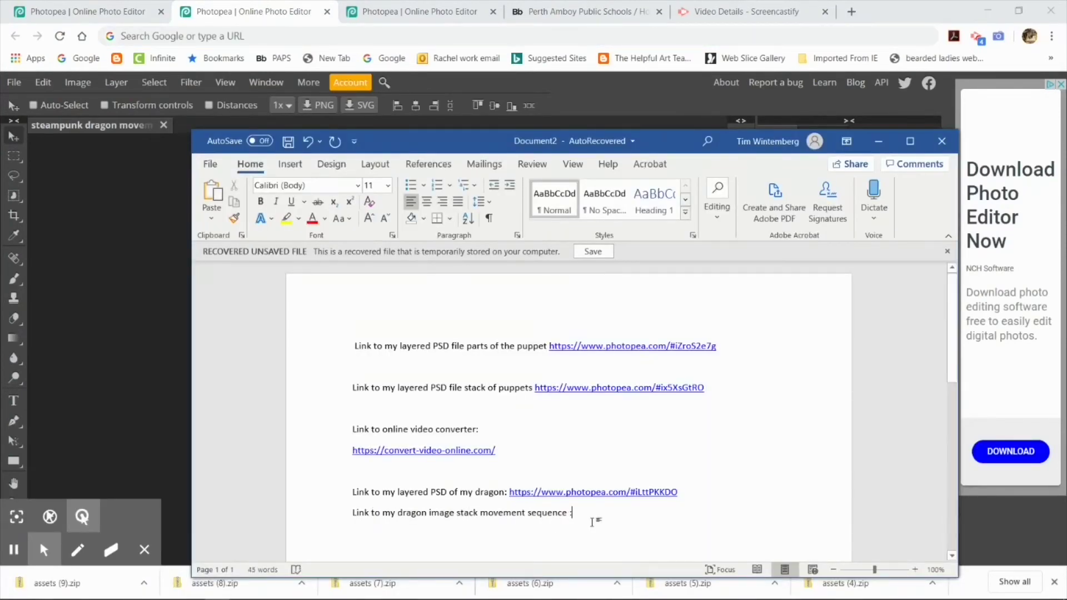
{"action": "key", "text": "ctrl+v"}
Save the Word document to the Desktop as "links to Photopea files".
{"action": "key", "text": "ctrl+s"}
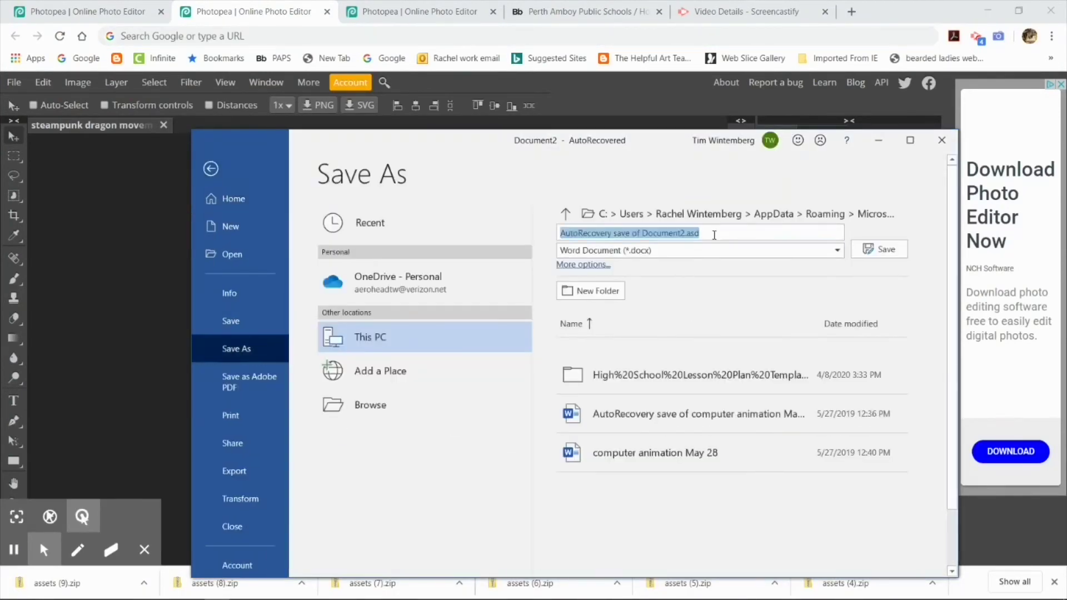
{"action": "left_click", "coordinate": [564, 214]}
{"action": "left_click", "coordinate": [624, 214]}
{"action": "scroll", "coordinate": [283, 245], "scroll_direction": "up", "scroll_amount": 3}
{"action": "left_click", "coordinate": [248, 233]}
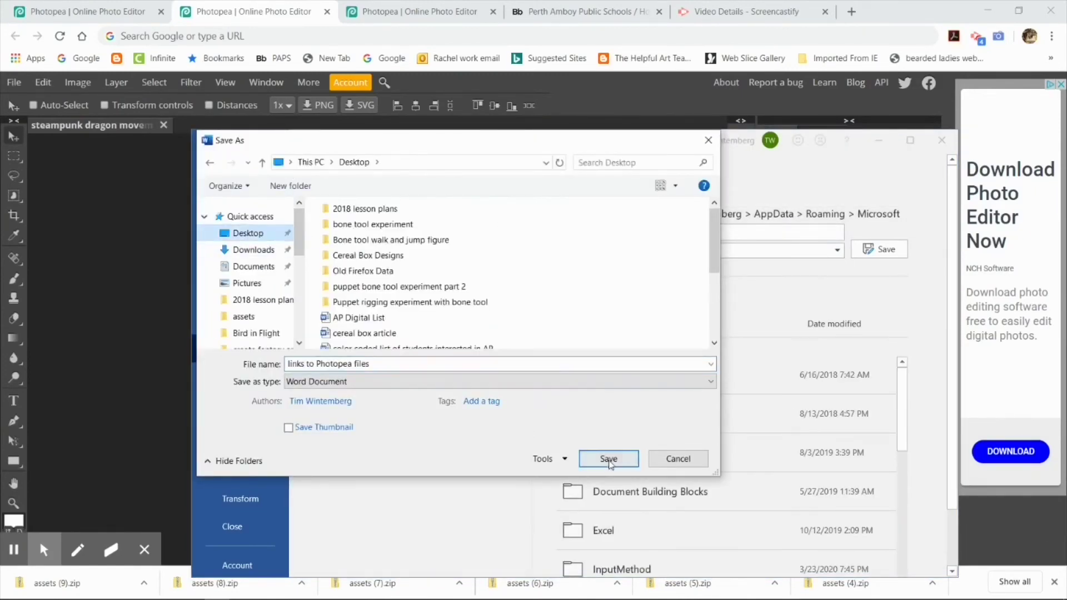
{"action": "left_click", "coordinate": [609, 459]}
Return to the browser and close the Photopea tabs, leaving the page despite its unsaved changes.
{"action": "key", "text": "alt+Tab"}
{"action": "key", "text": "ctrl+w"}
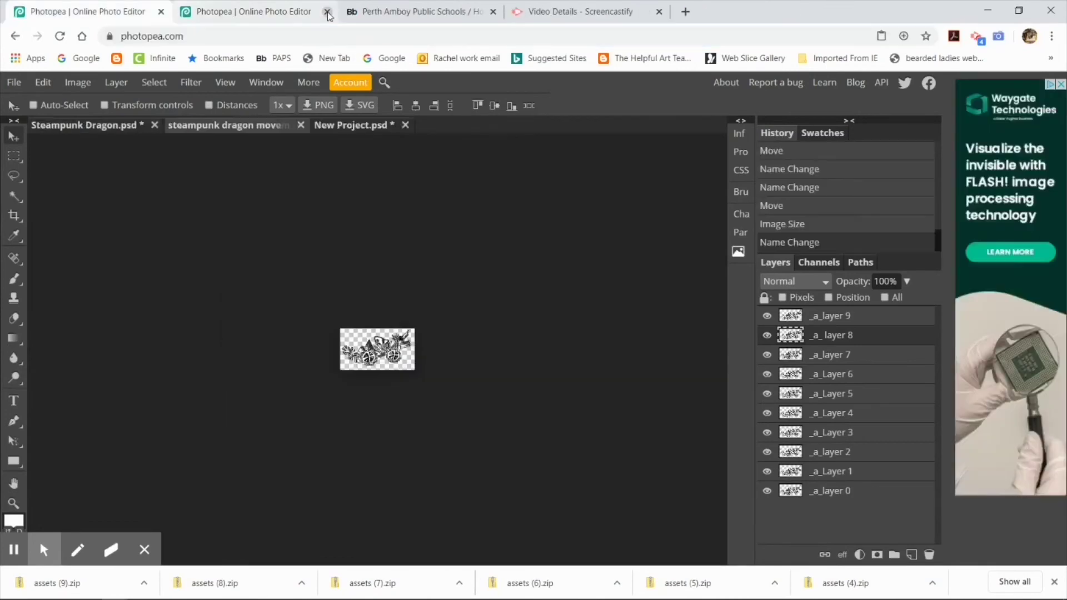
{"action": "left_click", "coordinate": [356, 126]}
{"action": "left_click", "coordinate": [160, 12]}
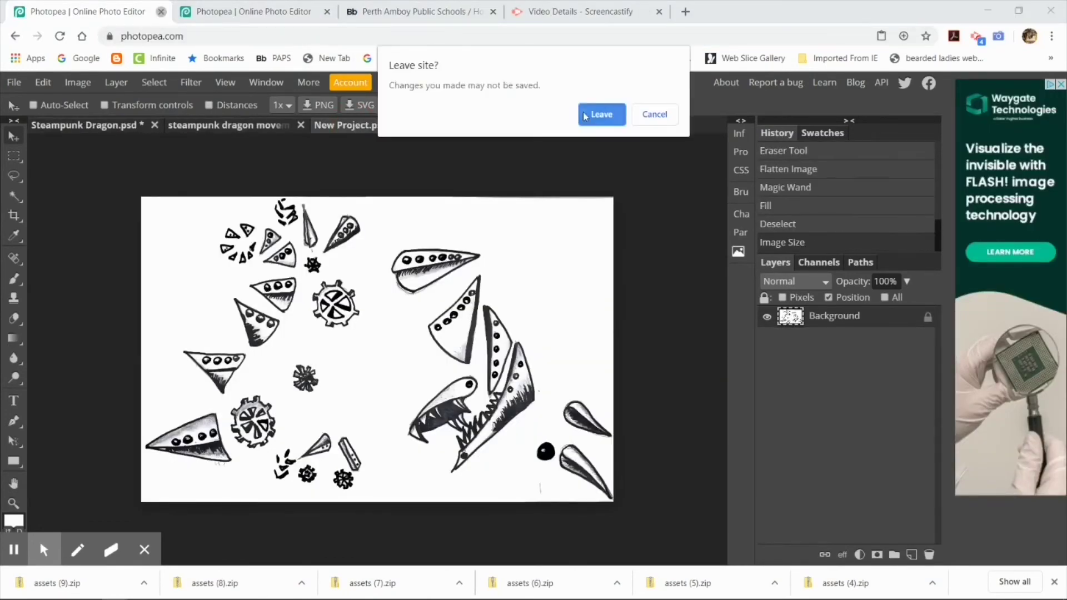
{"action": "key", "text": "Return"}
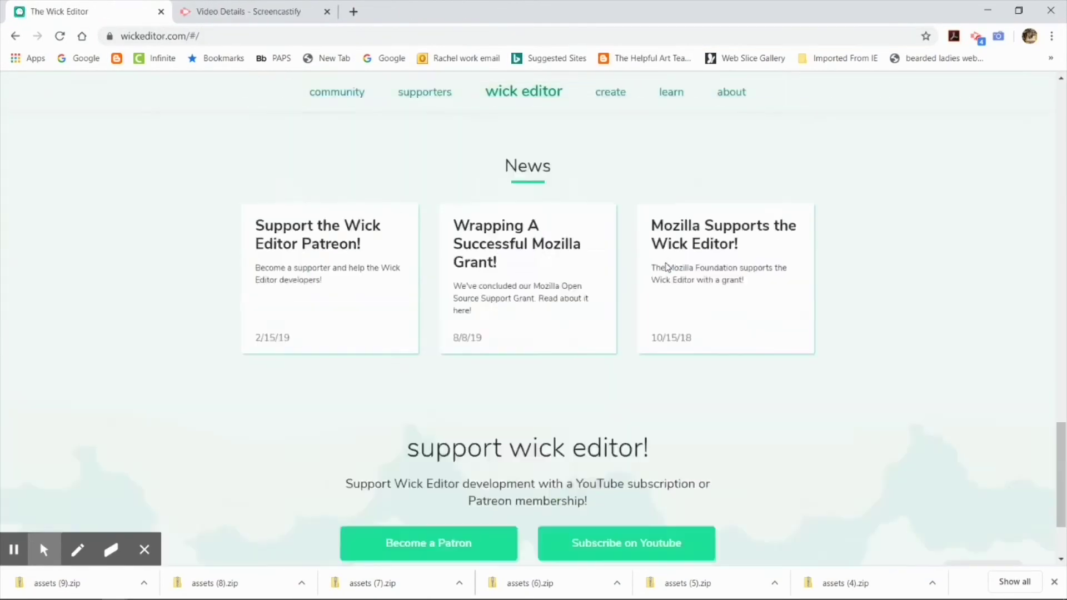
Open the online Wick Editor from the Version 1.16.2 update on the Wick Editor website, ready on a blank project.
{"action": "scroll", "coordinate": [564, 321], "scroll_direction": "up", "scroll_amount": 3}
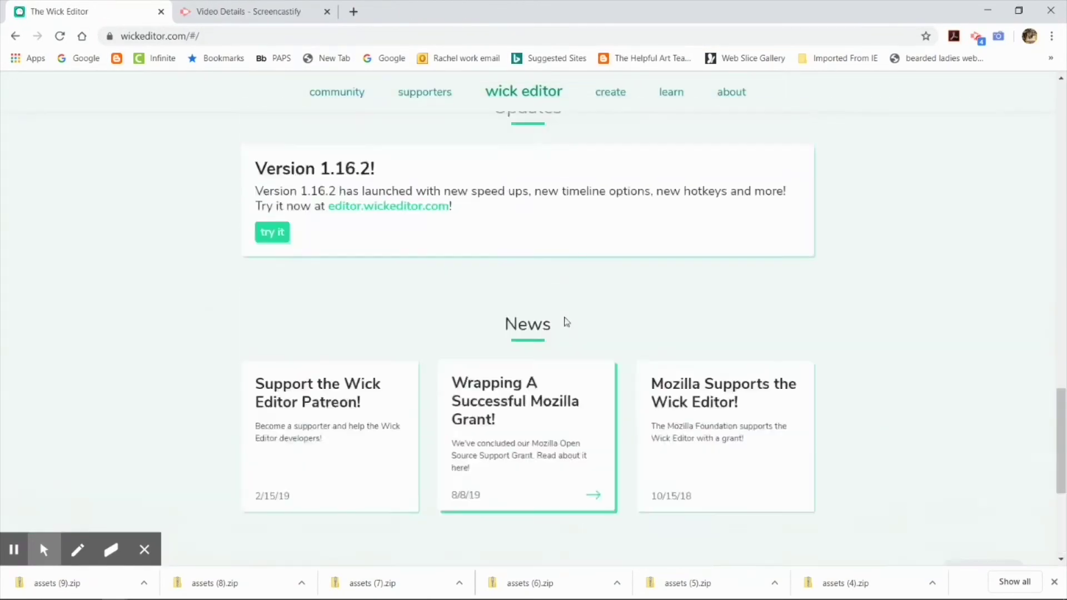
{"action": "left_click", "coordinate": [272, 231]}
{"action": "left_click", "coordinate": [739, 438]}
{"action": "left_click", "coordinate": [502, 378]}
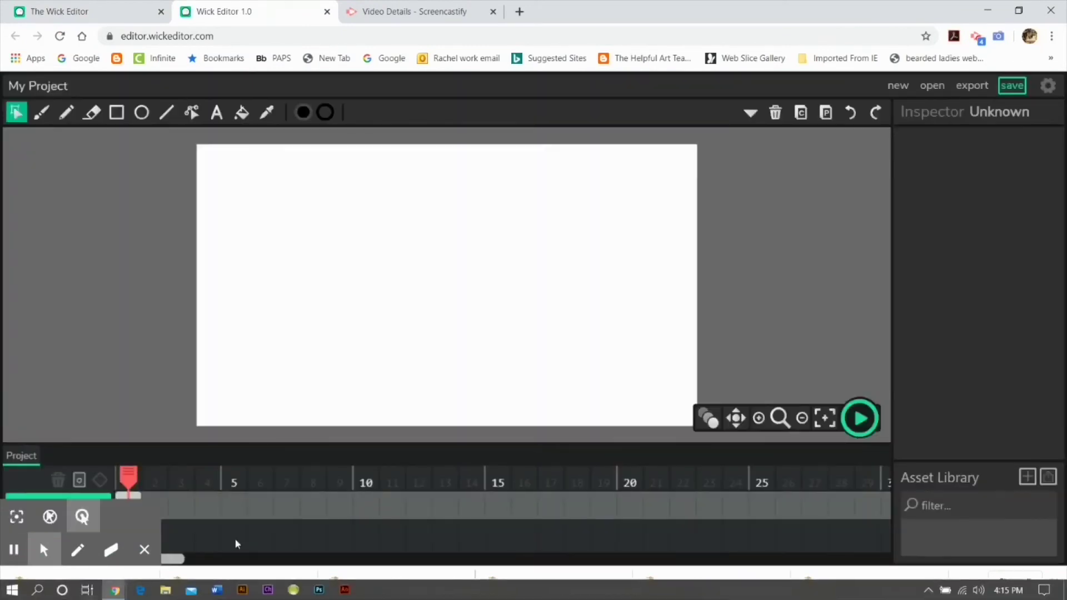
Extract the assets (9) zip archive in Downloads to its own folder and close the folder windows.
{"action": "left_click", "coordinate": [165, 590]}
{"action": "left_click", "coordinate": [201, 251]}
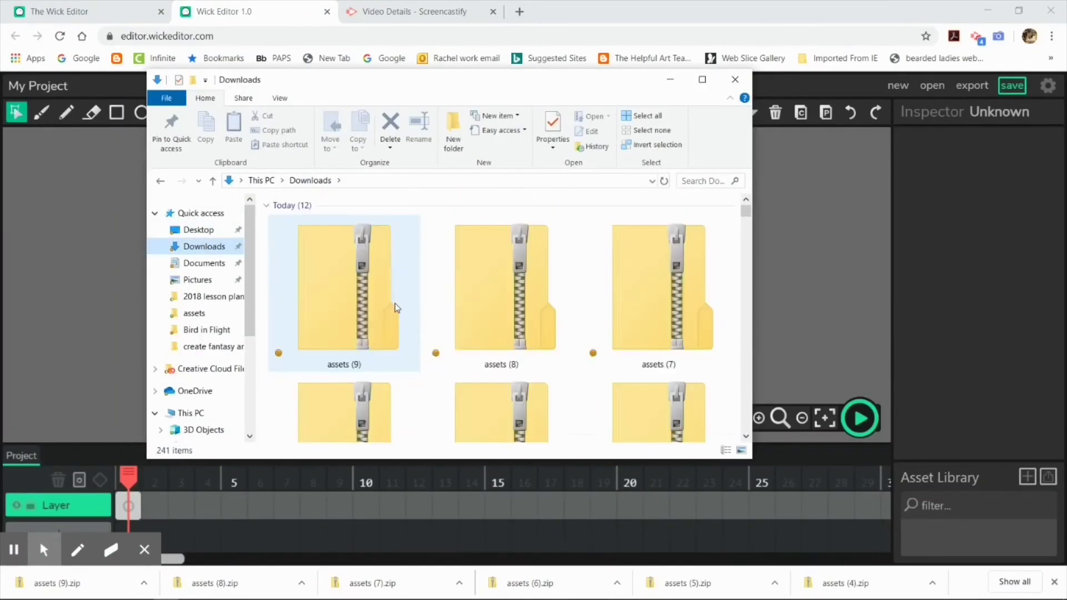
{"action": "double_click", "coordinate": [353, 310]}
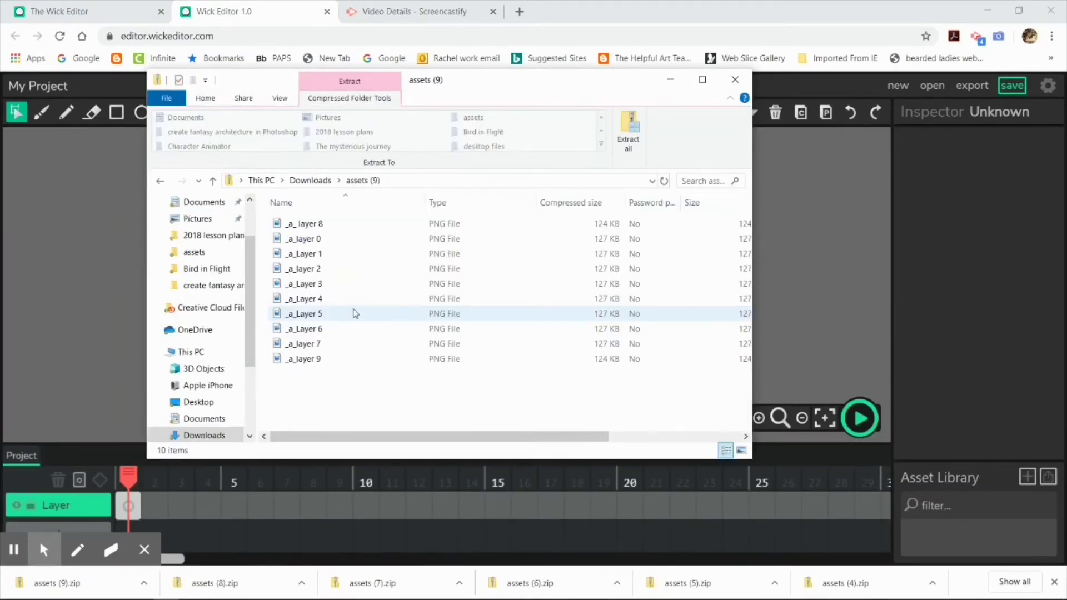
{"action": "left_click", "coordinate": [628, 132]}
{"action": "left_click", "coordinate": [637, 444]}
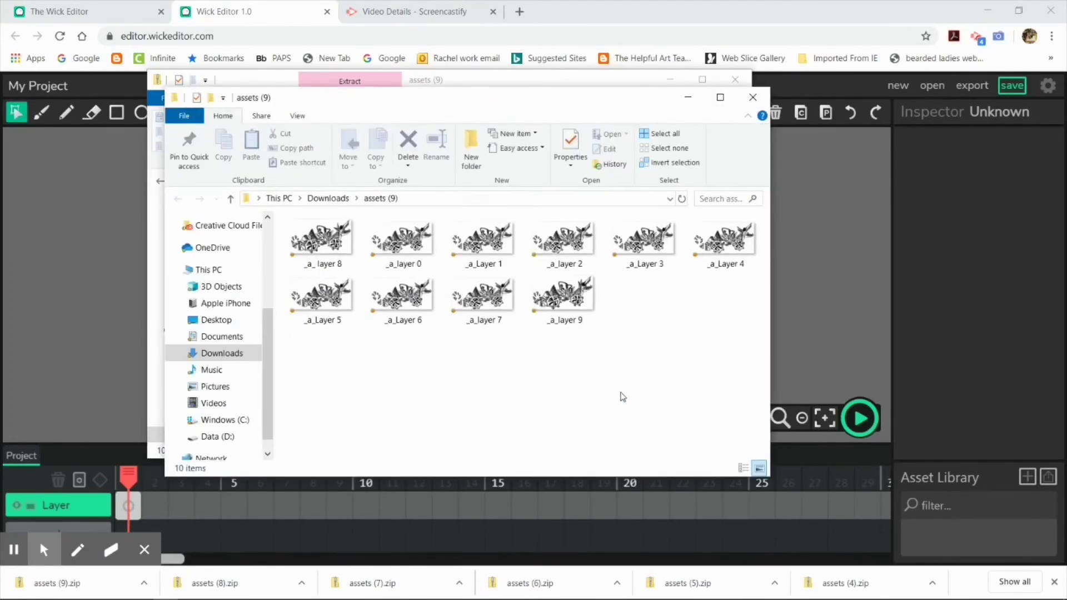
{"action": "left_click", "coordinate": [753, 97]}
{"action": "left_click", "coordinate": [735, 79]}
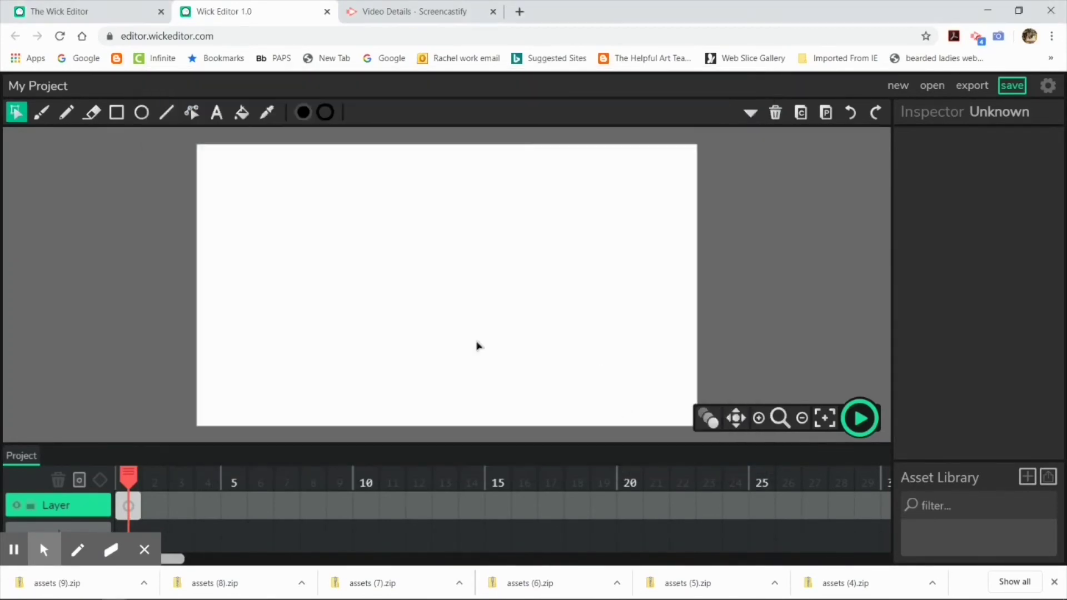
Upload all the dragon layer PNGs from the extracted assets (9) folder to the Asset Library.
{"action": "left_click", "coordinate": [1049, 477]}
{"action": "double_click", "coordinate": [195, 148]}
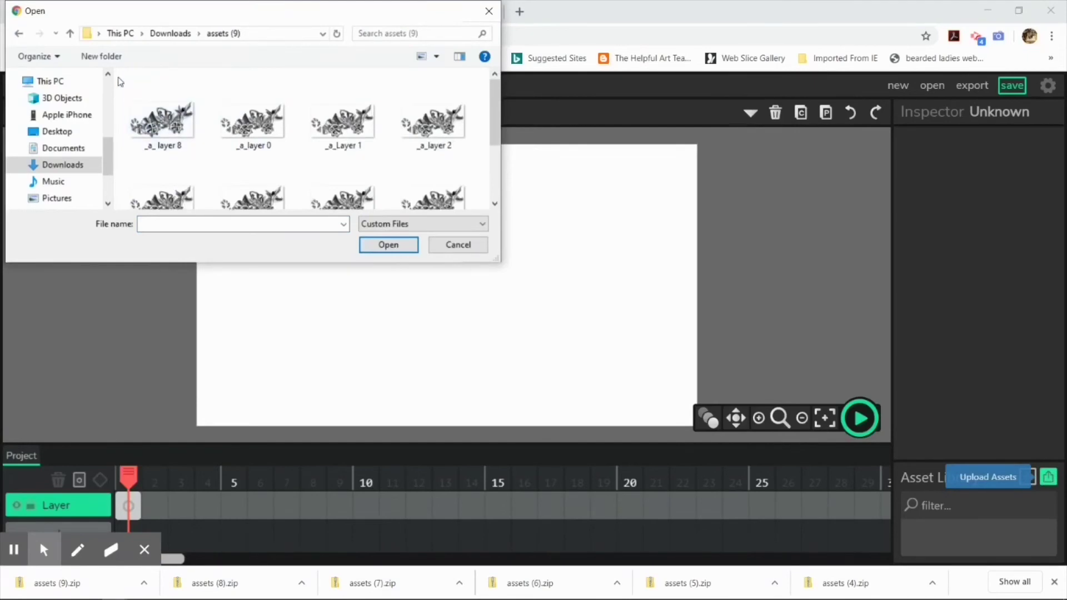
{"action": "left_click_drag", "start_coordinate": [118, 78], "coordinate": [471, 211]}
{"action": "left_click", "coordinate": [393, 245]}
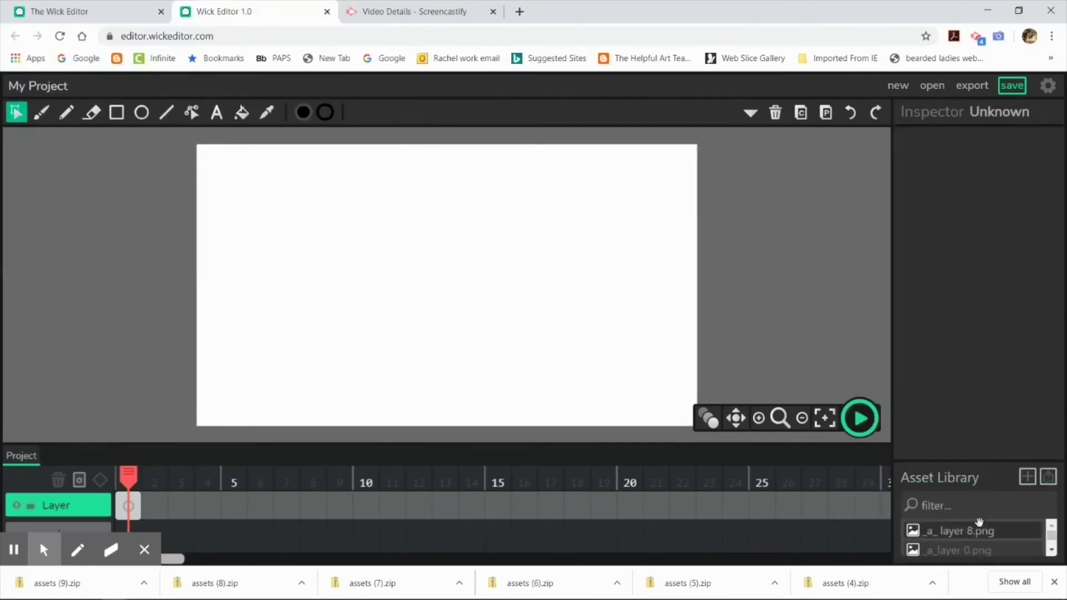
Place _a_ layer 8.png on frame 1 and apply the 1080p size preset to the project.
{"action": "left_click_drag", "start_coordinate": [979, 525], "coordinate": [298, 309]}
{"action": "left_click", "coordinate": [1048, 85]}
{"action": "left_click", "coordinate": [652, 389]}
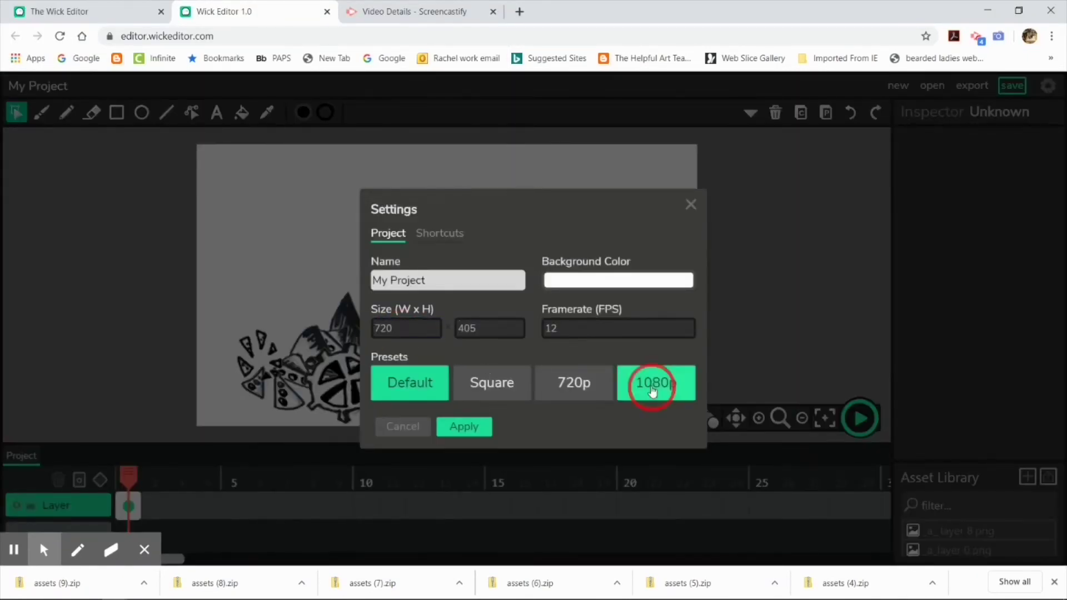
{"action": "left_click", "coordinate": [463, 427]}
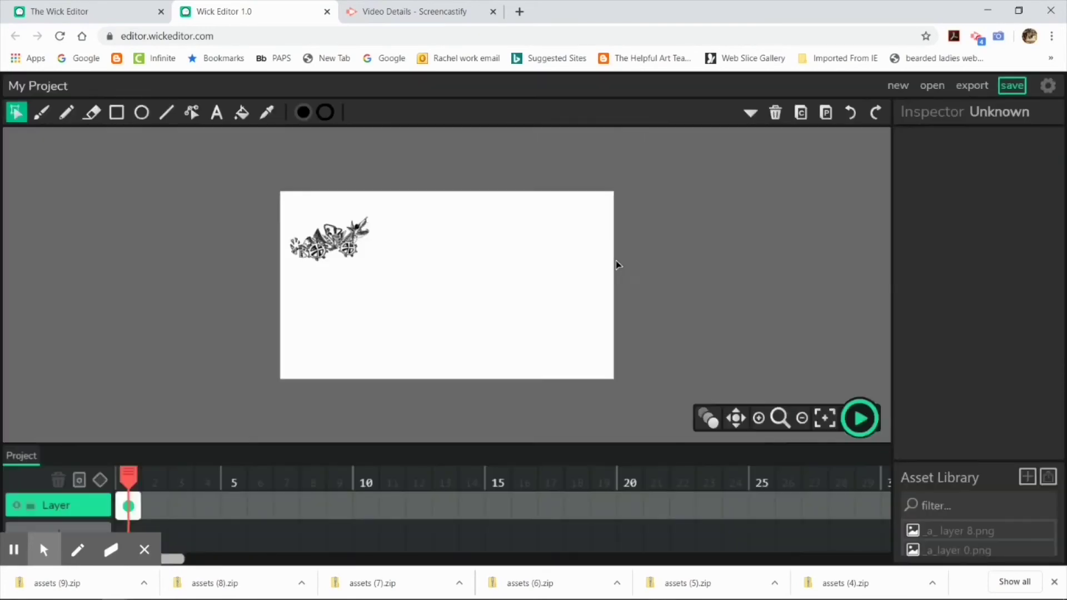
Move the frame 1 dragon to the canvas's lower-left edge and place _a_layer 0.png slightly ahead of it on frame 2.
{"action": "left_click_drag", "start_coordinate": [323, 248], "coordinate": [258, 367]}
{"action": "left_click", "coordinate": [389, 411]}
{"action": "left_click", "coordinate": [154, 510]}
{"action": "left_click_drag", "start_coordinate": [967, 550], "coordinate": [284, 361]}
Turn on onion skinning and place _a_Layer 1.png on frame 3, slightly right of the previous dragon.
{"action": "left_click", "coordinate": [707, 418]}
{"action": "left_click", "coordinate": [805, 369]}
{"action": "scroll", "coordinate": [995, 523], "scroll_direction": "up", "scroll_amount": 1}
{"action": "left_click", "coordinate": [983, 549]}
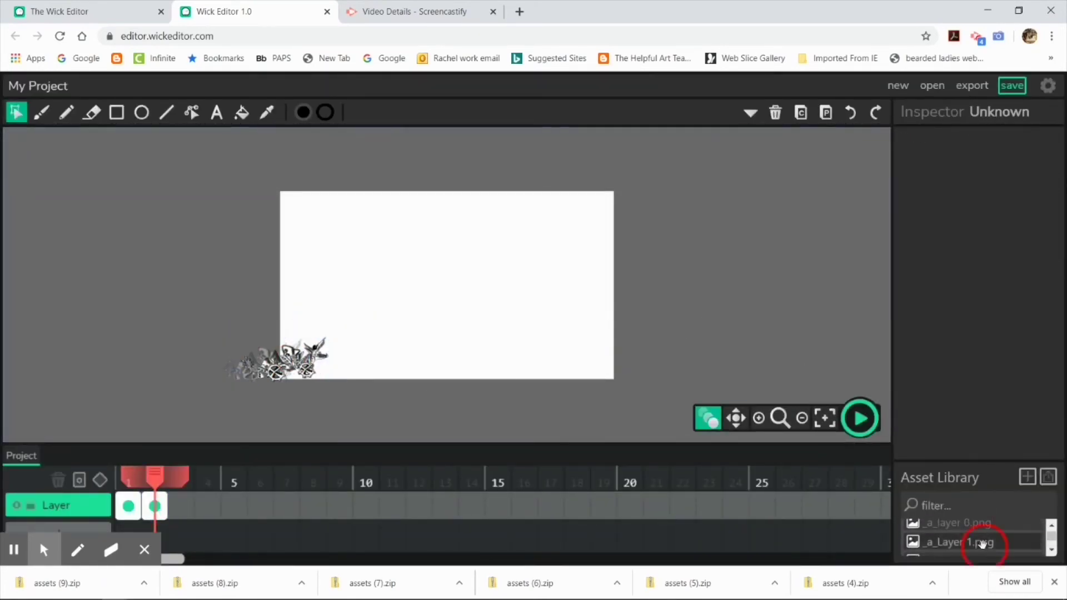
{"action": "left_click", "coordinate": [181, 507]}
{"action": "left_click_drag", "start_coordinate": [991, 547], "coordinate": [407, 362]}
{"action": "left_click_drag", "start_coordinate": [407, 362], "coordinate": [310, 359]}
Add frames 4 and 5 with the next dragon images in sequence, each slightly farther right along the canvas's lower edge.
{"action": "left_click", "coordinate": [207, 505]}
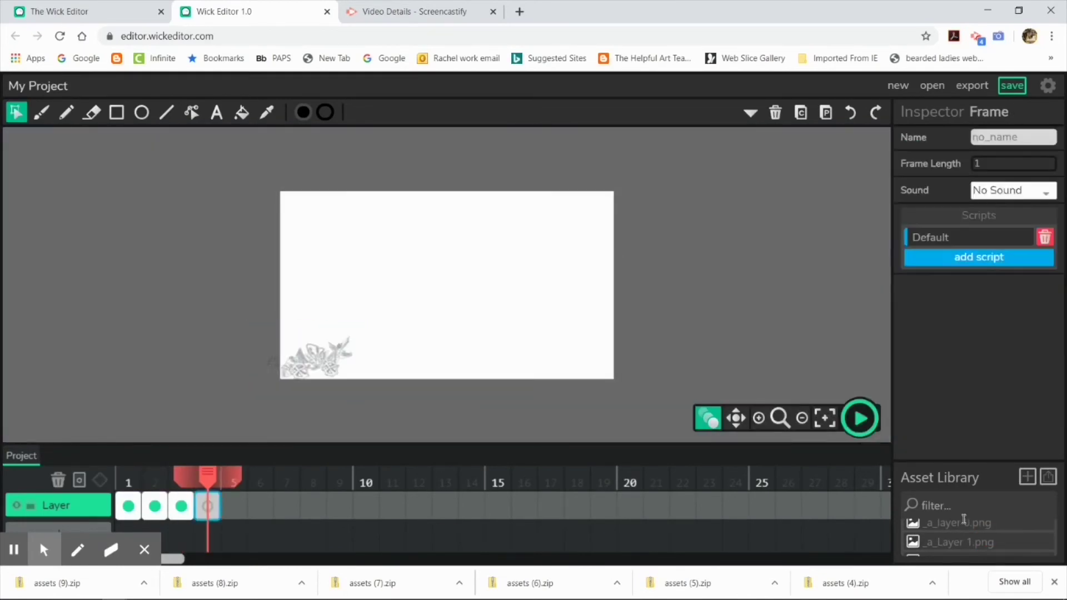
{"action": "scroll", "coordinate": [968, 528], "scroll_direction": "down", "scroll_amount": 1}
{"action": "left_click_drag", "start_coordinate": [973, 536], "coordinate": [350, 324]}
{"action": "left_click_drag", "start_coordinate": [350, 324], "coordinate": [333, 357]}
{"action": "left_click", "coordinate": [234, 505]}
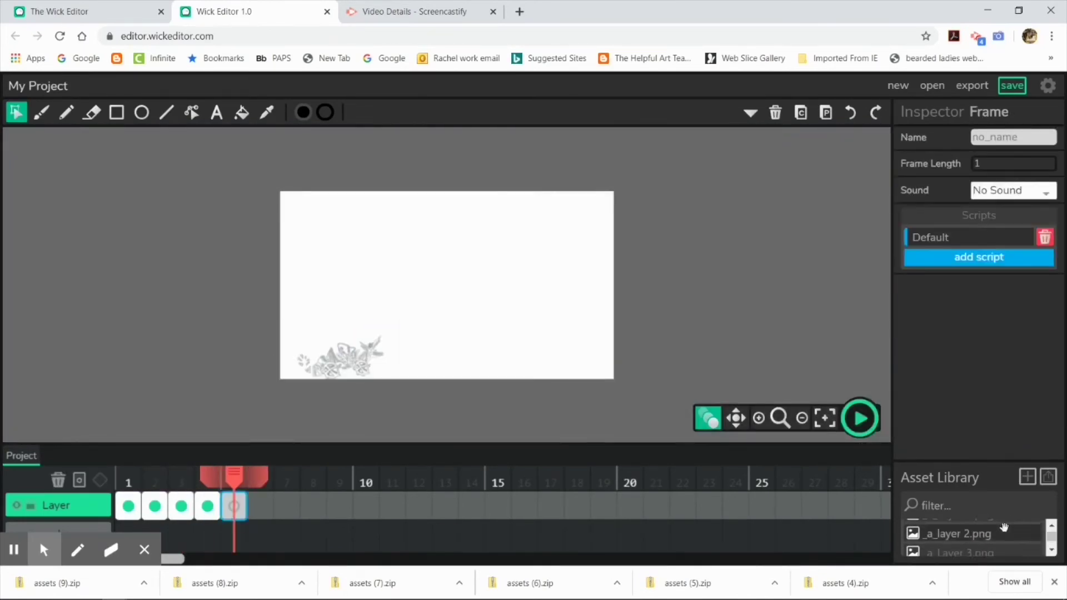
{"action": "left_click_drag", "start_coordinate": [1051, 535], "coordinate": [1051, 529]}
{"action": "left_click_drag", "start_coordinate": [989, 525], "coordinate": [399, 361]}
Add the next dragon images on frames 6 and 7, aligning each ahead of the previous frame's ghost.
{"action": "left_click", "coordinate": [260, 505]}
{"action": "scroll", "coordinate": [1046, 557], "scroll_direction": "down", "scroll_amount": 1}
{"action": "left_click", "coordinate": [287, 505]}
{"action": "left_click_drag", "start_coordinate": [983, 549], "coordinate": [468, 345]}
{"action": "left_click_drag", "start_coordinate": [478, 352], "coordinate": [424, 364]}
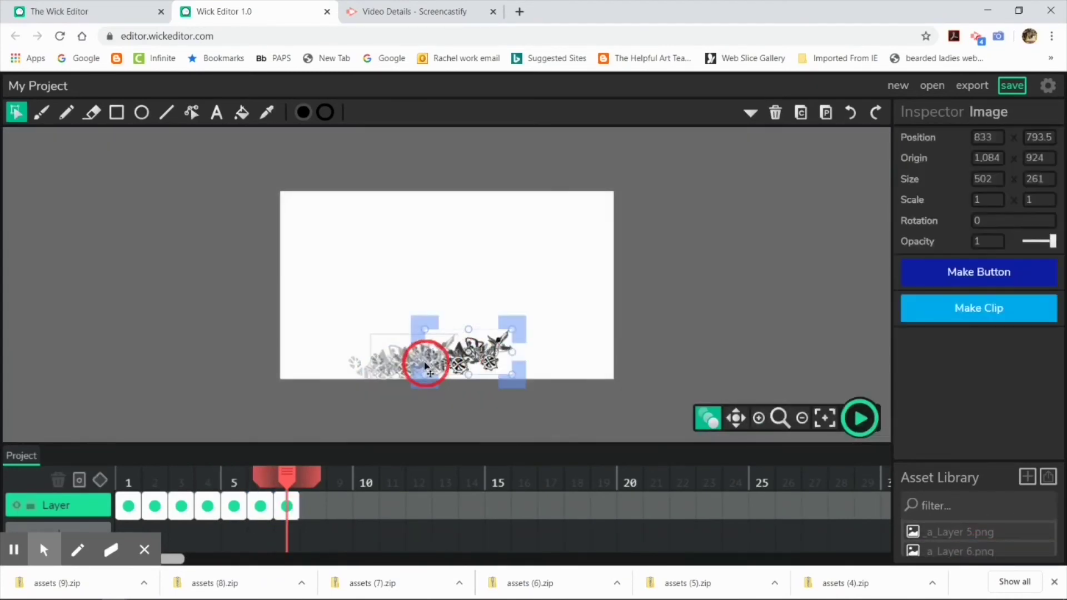
Continue the dragon's rightward movement with the next images on frames 8 and 9, using the onion skin for alignment.
{"action": "scroll", "coordinate": [1021, 542], "scroll_direction": "down", "scroll_amount": 1}
{"action": "left_click", "coordinate": [313, 505]}
{"action": "left_click_drag", "start_coordinate": [984, 524], "coordinate": [483, 354]}
{"action": "left_click_drag", "start_coordinate": [497, 361], "coordinate": [460, 364]}
{"action": "key", "text": "shift+period"}
{"action": "scroll", "coordinate": [978, 536], "scroll_direction": "down", "scroll_amount": 1}
{"action": "left_click_drag", "start_coordinate": [967, 541], "coordinate": [461, 359]}
Fill frames 10 to 12 with successive dragon images, advancing the dragon toward the canvas's lower-right corner.
{"action": "left_click", "coordinate": [365, 506]}
{"action": "scroll", "coordinate": [943, 540], "scroll_direction": "down", "scroll_amount": 1}
{"action": "left_click_drag", "start_coordinate": [943, 538], "coordinate": [518, 361]}
{"action": "left_click", "coordinate": [389, 506]}
{"action": "left_click_drag", "start_coordinate": [1006, 553], "coordinate": [547, 355]}
{"action": "key", "text": "shift+period"}
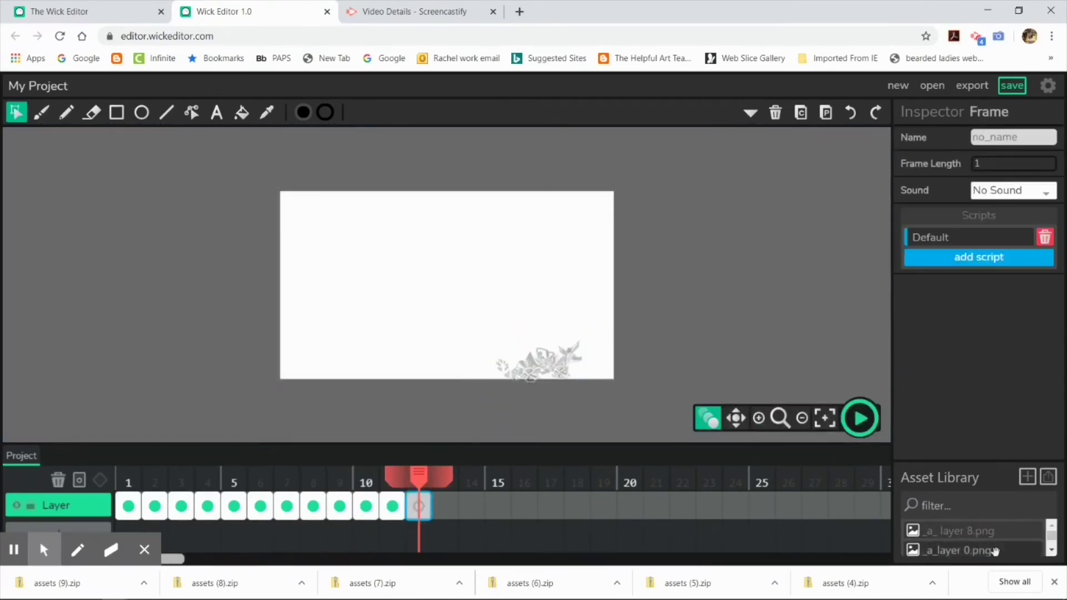
{"action": "scroll", "coordinate": [978, 536], "scroll_direction": "down", "scroll_amount": 1}
{"action": "left_click_drag", "start_coordinate": [966, 542], "coordinate": [566, 358]}
Fill frames 13 to 15 with successive dragon images so that the dragon moves off the canvas's right edge.
{"action": "key", "text": "shift+period"}
{"action": "scroll", "coordinate": [978, 536], "scroll_direction": "down", "scroll_amount": 1}
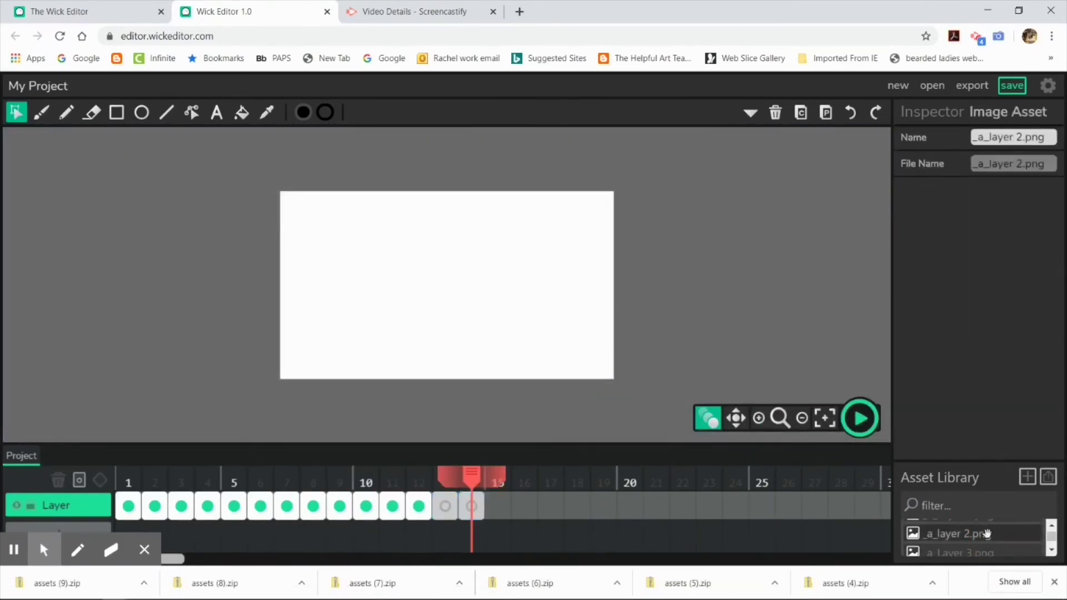
{"action": "left_click", "coordinate": [967, 552]}
{"action": "left_click_drag", "start_coordinate": [972, 551], "coordinate": [588, 360]}
{"action": "left_click", "coordinate": [471, 505]}
{"action": "scroll", "coordinate": [972, 538], "scroll_direction": "down", "scroll_amount": 1}
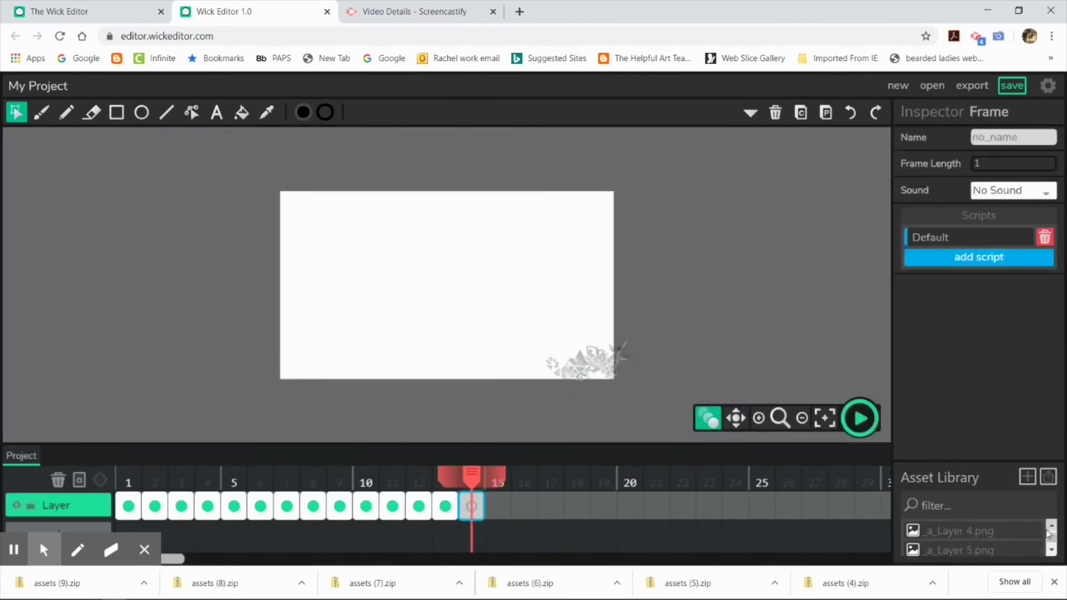
{"action": "left_click_drag", "start_coordinate": [972, 540], "coordinate": [630, 360]}
{"action": "left_click", "coordinate": [497, 506]}
{"action": "scroll", "coordinate": [983, 538], "scroll_direction": "down", "scroll_amount": 1}
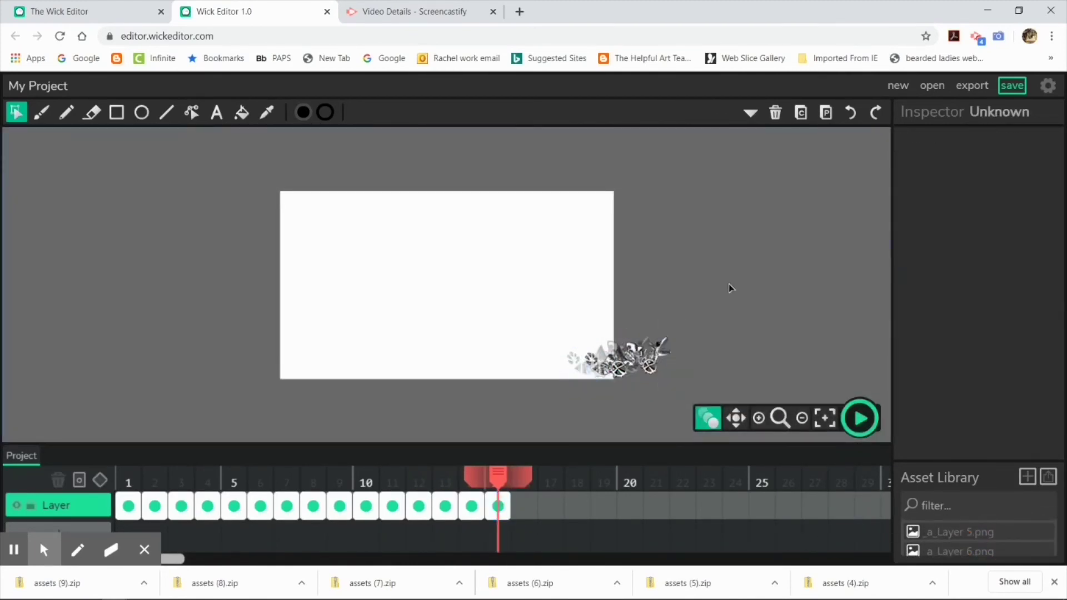
Preview the dragon animation, set the project framerate to 10 FPS and preview it again.
{"action": "left_click", "coordinate": [862, 419]}
{"action": "left_click", "coordinate": [1047, 85]}
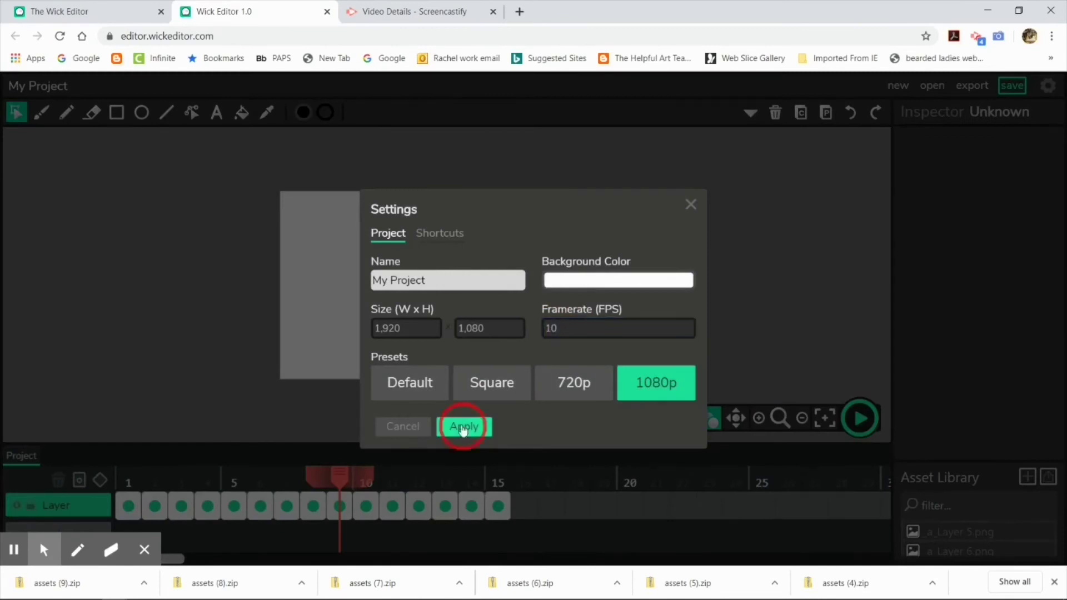
{"action": "left_click", "coordinate": [463, 429]}
{"action": "left_click", "coordinate": [859, 419]}
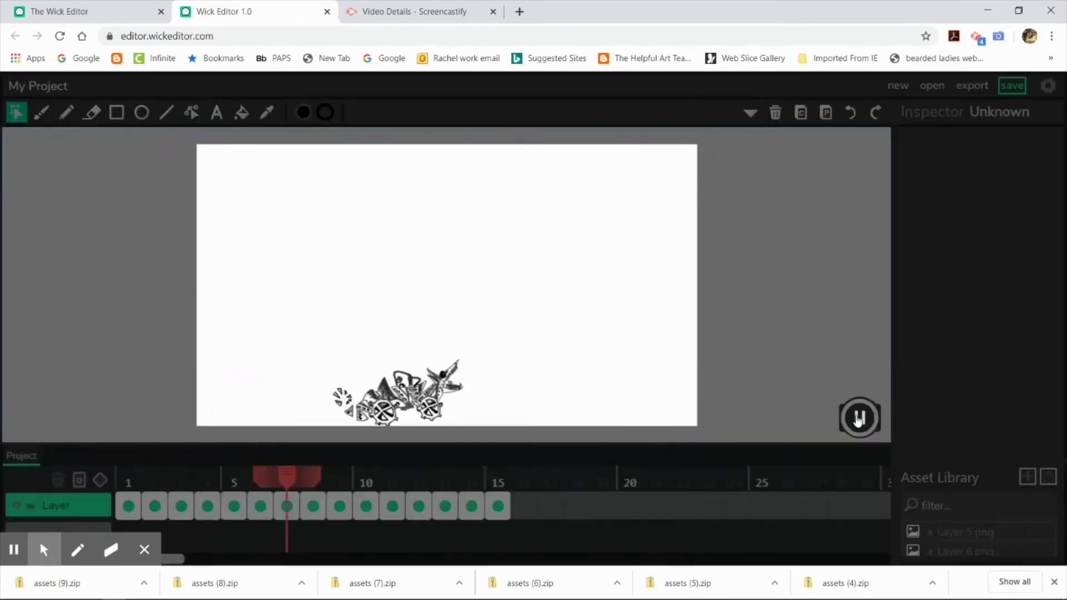
{"action": "left_click", "coordinate": [859, 419]}
Set the project framerate to 8 FPS and play the animation from frame 1.
{"action": "left_click", "coordinate": [1047, 85]}
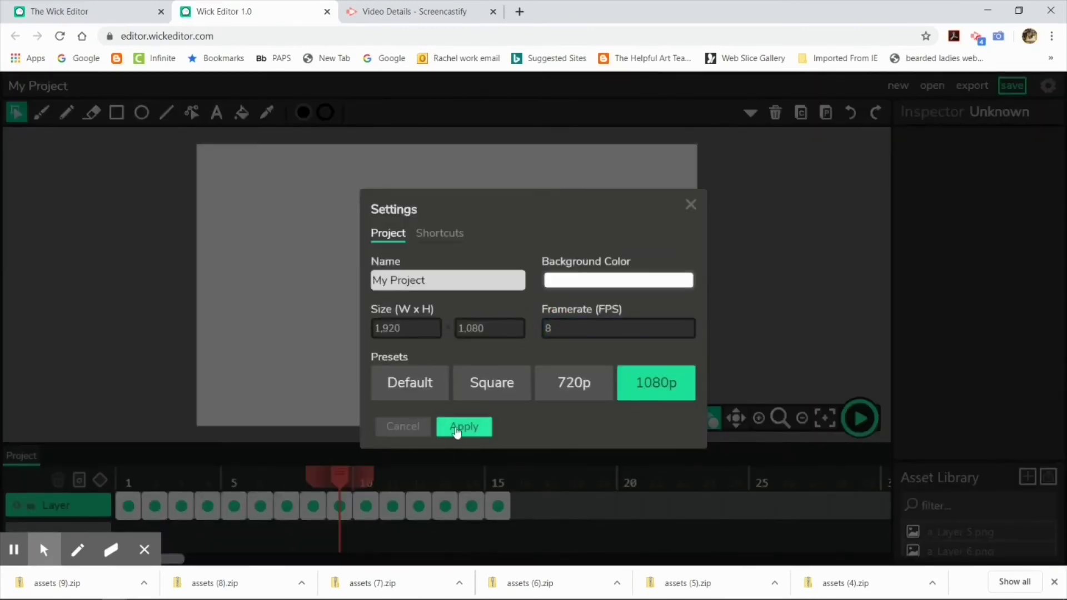
{"action": "left_click", "coordinate": [463, 426]}
{"action": "left_click", "coordinate": [1049, 88]}
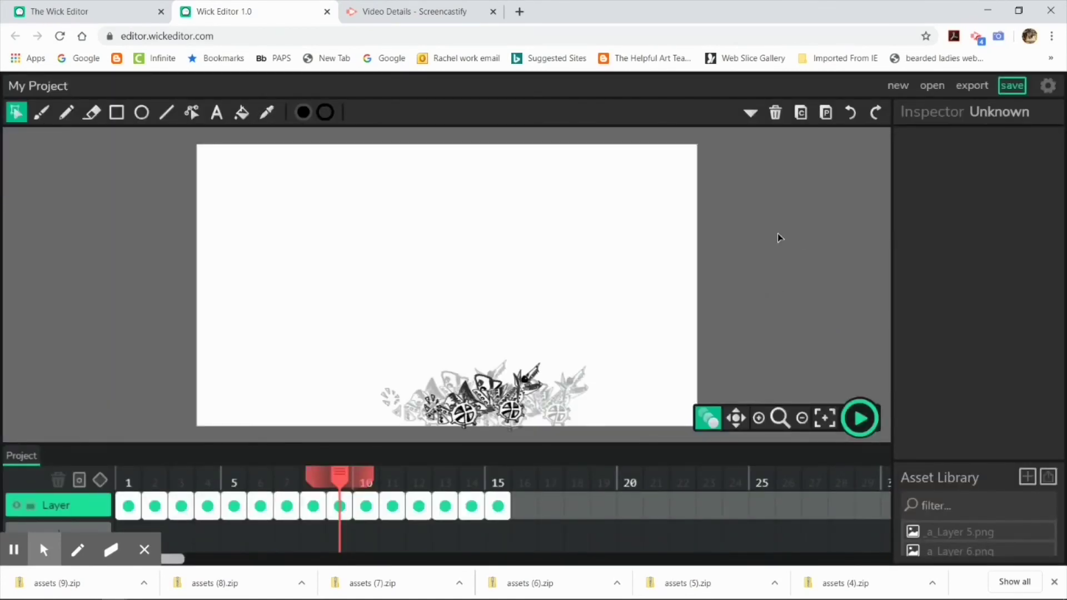
{"action": "left_click", "coordinate": [340, 481]}
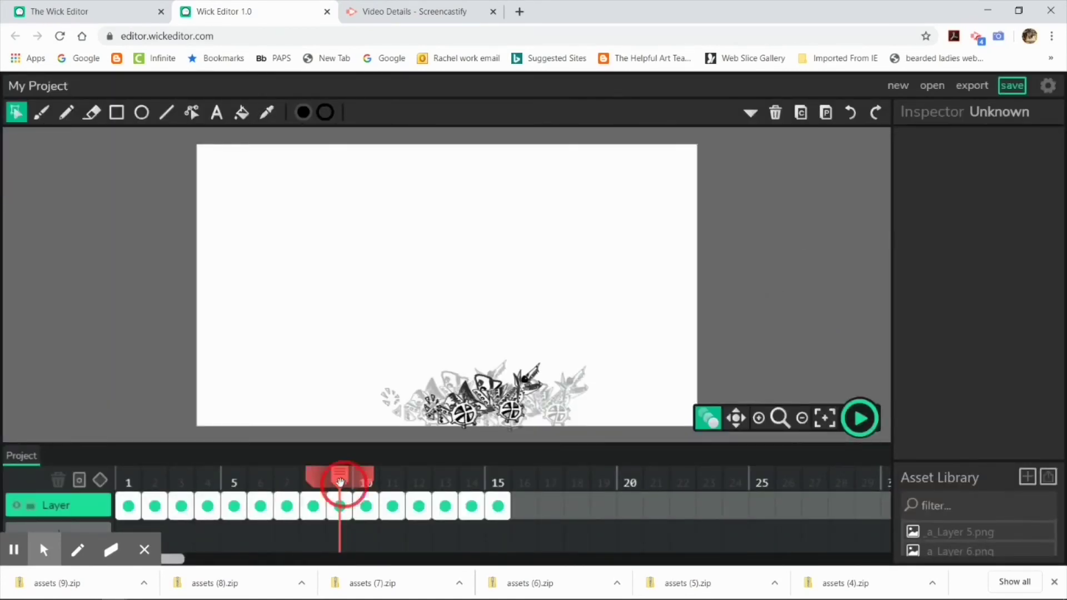
{"action": "left_click_drag", "start_coordinate": [340, 482], "coordinate": [128, 482]}
{"action": "left_click", "coordinate": [861, 420]}
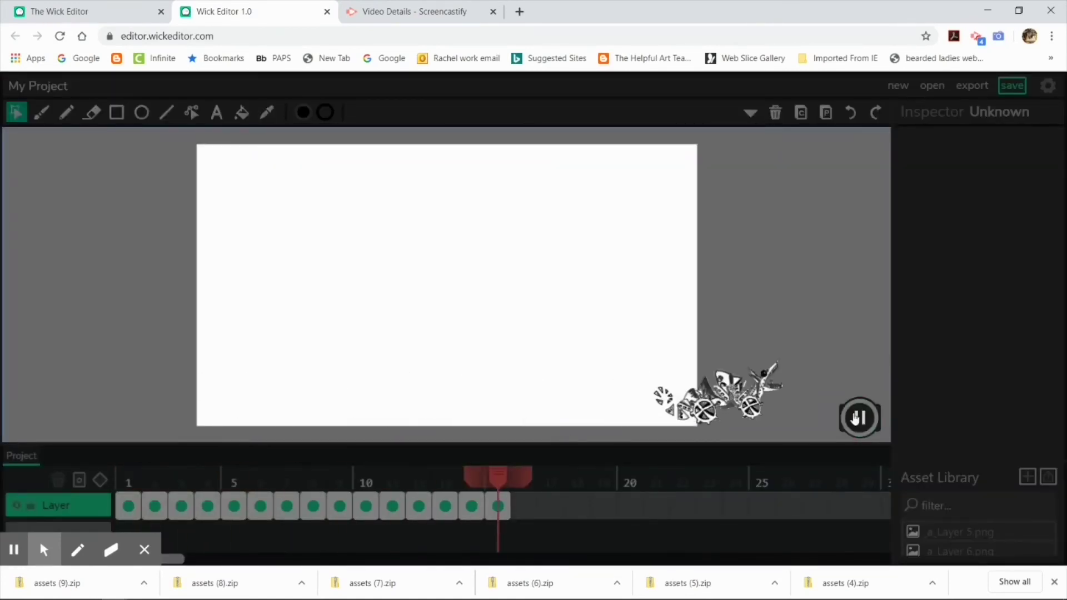
{"action": "left_click", "coordinate": [861, 420]}
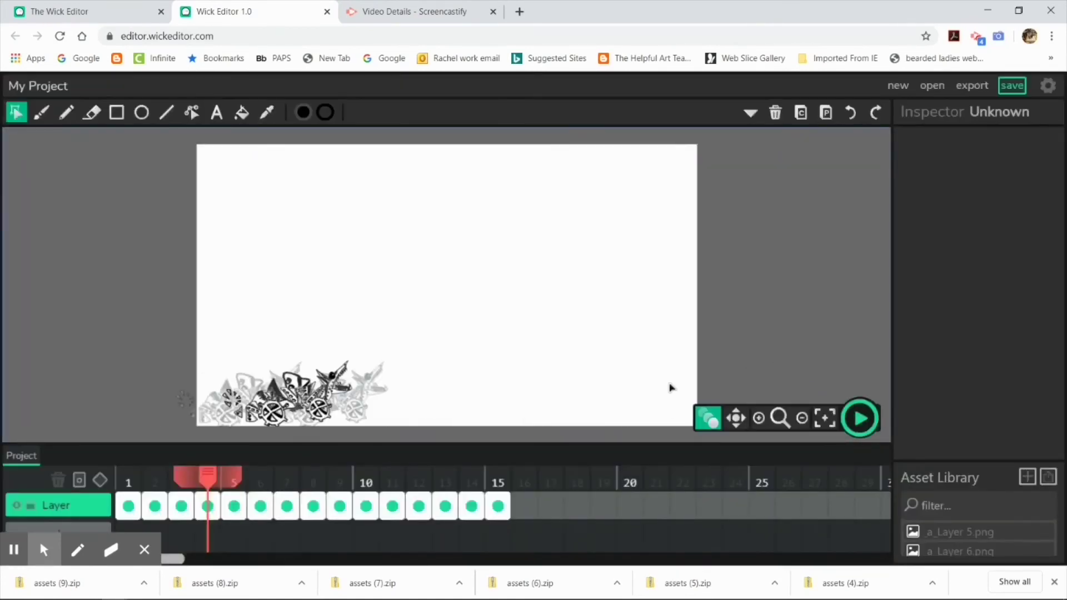
Add a second layer and upload the run man images from the assets (3) folder in Downloads to the Asset Library.
{"action": "left_click_drag", "start_coordinate": [207, 482], "coordinate": [98, 486]}
{"action": "left_click", "coordinate": [59, 528]}
{"action": "left_click", "coordinate": [1048, 476]}
{"action": "left_click", "coordinate": [70, 34]}
{"action": "scroll", "coordinate": [260, 104], "scroll_direction": "down", "scroll_amount": 1}
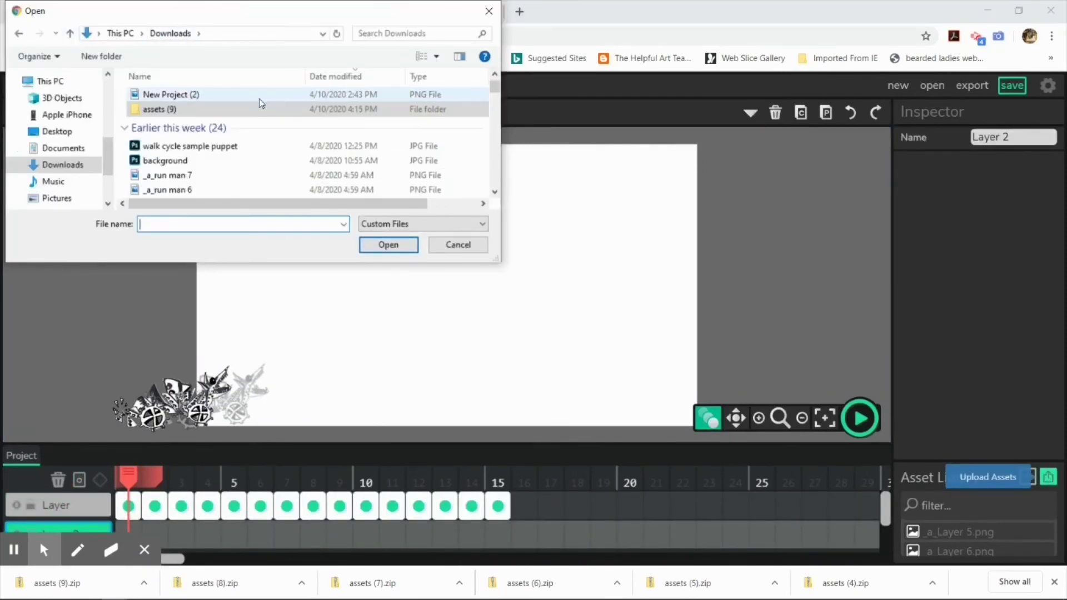
{"action": "scroll", "coordinate": [261, 103], "scroll_direction": "down", "scroll_amount": 10}
{"action": "double_click", "coordinate": [166, 157]}
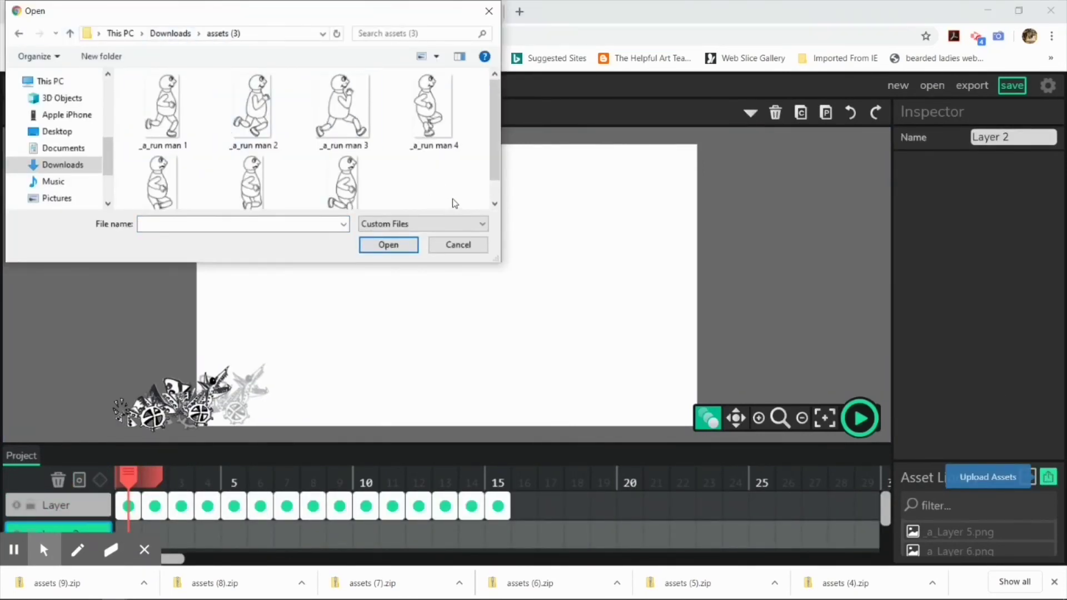
{"action": "left_click_drag", "start_coordinate": [481, 199], "coordinate": [142, 94]}
{"action": "left_click", "coordinate": [389, 246]}
Place _a_run man 1.png on frame 1 of Layer 2, just in front of the dragon.
{"action": "left_click", "coordinate": [129, 528]}
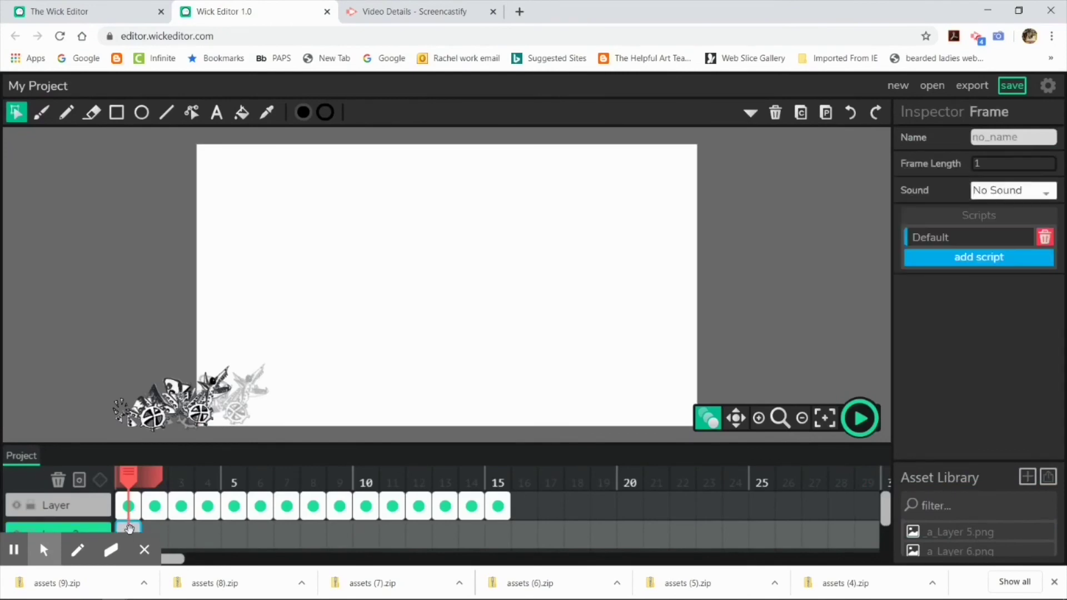
{"action": "scroll", "coordinate": [979, 519], "scroll_direction": "up", "scroll_amount": 1}
{"action": "left_click_drag", "start_coordinate": [992, 529], "coordinate": [246, 371]}
{"action": "left_click", "coordinate": [326, 362]}
{"action": "left_click", "coordinate": [200, 401]}
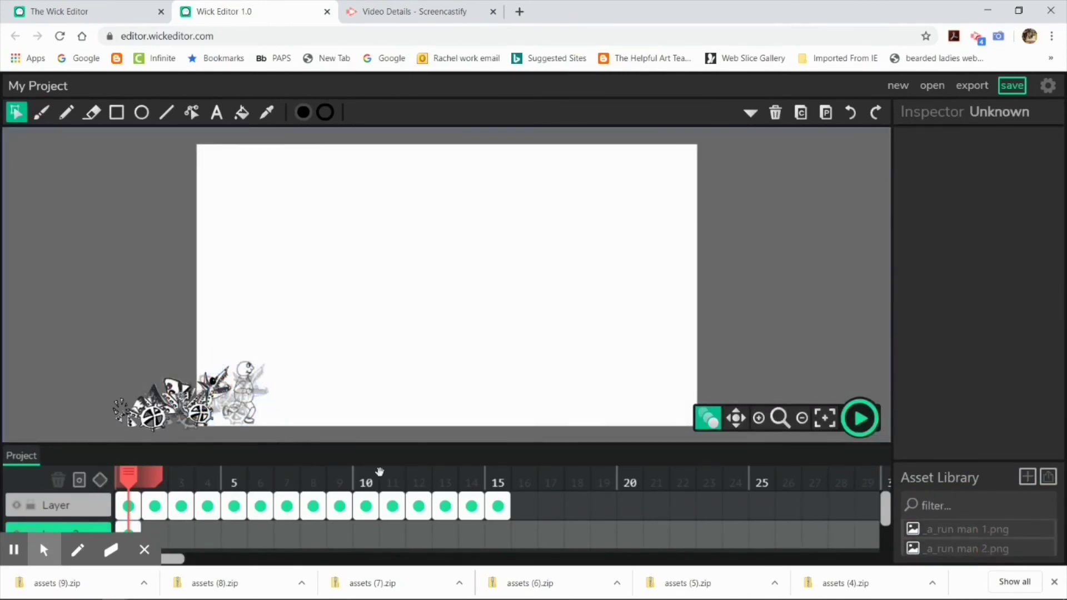
Reposition the dragon and running man on frame 1, and place _a_run man 2.png on frame 2 of Layer 2.
{"action": "left_click_drag", "start_coordinate": [179, 398], "coordinate": [156, 399]}
{"action": "left_click_drag", "start_coordinate": [245, 389], "coordinate": [181, 389]}
{"action": "left_click", "coordinate": [347, 369]}
{"action": "left_click", "coordinate": [155, 506]}
{"action": "left_click", "coordinate": [159, 537]}
{"action": "left_click_drag", "start_coordinate": [966, 548], "coordinate": [225, 392]}
Place the next run man image on frame 3 of Layer 2, just in front of the dragon.
{"action": "left_click", "coordinate": [182, 506]}
{"action": "left_click", "coordinate": [181, 535]}
{"action": "scroll", "coordinate": [978, 536], "scroll_direction": "down", "scroll_amount": 1}
{"action": "left_click_drag", "start_coordinate": [1021, 539], "coordinate": [300, 396]}
{"action": "left_click_drag", "start_coordinate": [276, 400], "coordinate": [240, 398]}
Place the next run man images in sequence on frames 4 and 5 of Layer 2, keeping the man close ahead of the dragon.
{"action": "left_click", "coordinate": [208, 506]}
{"action": "left_click", "coordinate": [207, 535]}
{"action": "key", "text": "ctrl+v"}
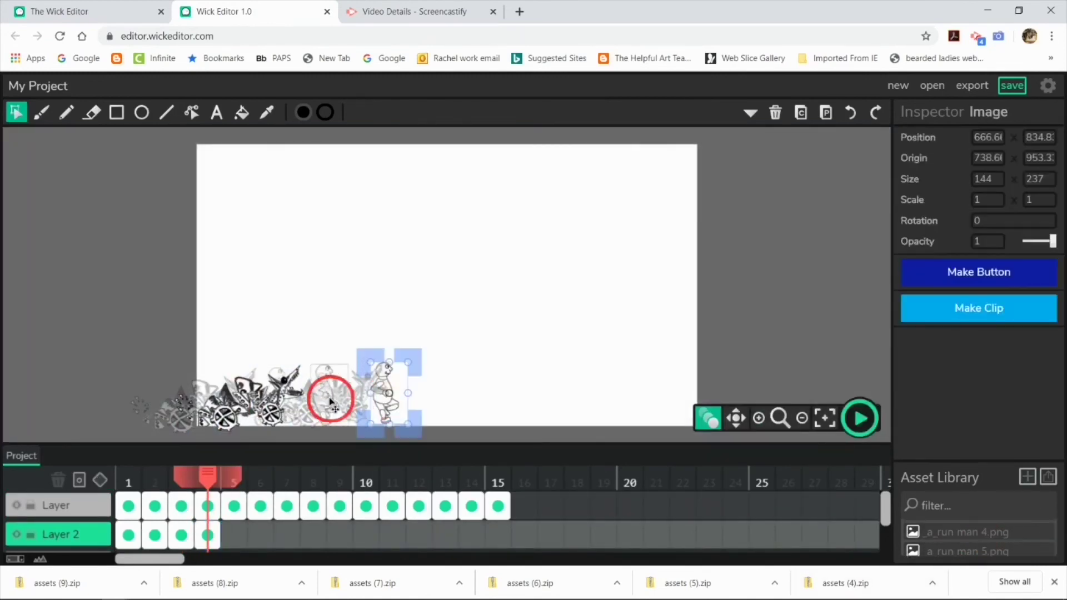
{"action": "left_click_drag", "start_coordinate": [329, 397], "coordinate": [289, 397]}
{"action": "left_click", "coordinate": [234, 507]}
{"action": "left_click", "coordinate": [238, 534]}
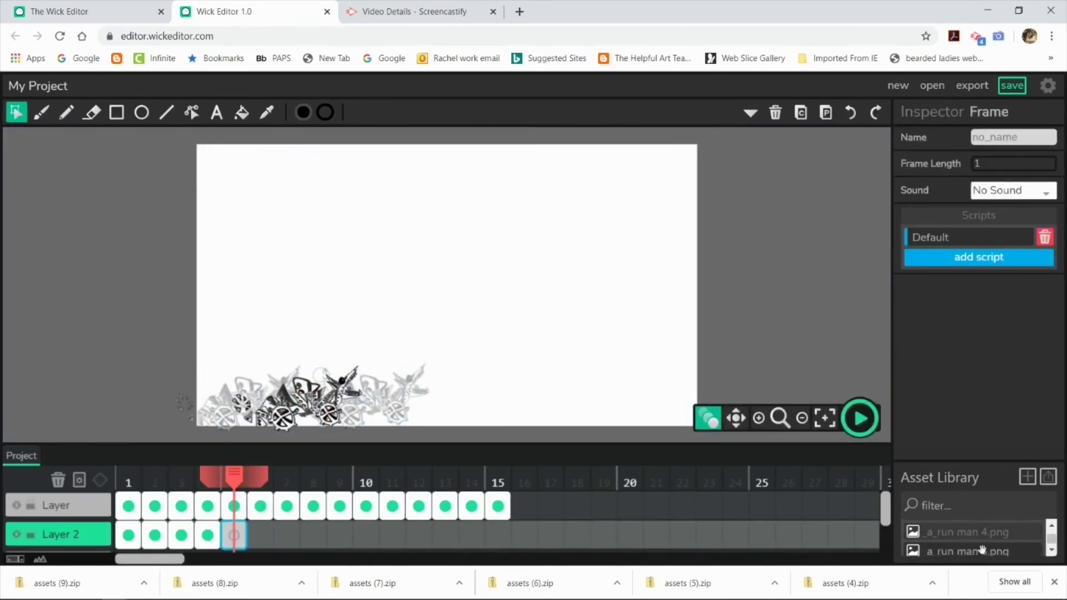
{"action": "left_click_drag", "start_coordinate": [981, 550], "coordinate": [381, 398]}
Place _a_run man 6.png on frame 6 of the dragon's layer, just in front of the dragon.
{"action": "left_click", "coordinate": [265, 506]}
{"action": "left_click", "coordinate": [1059, 551]}
{"action": "left_click_drag", "start_coordinate": [988, 548], "coordinate": [446, 396]}
{"action": "left_click_drag", "start_coordinate": [446, 397], "coordinate": [391, 400]}
{"action": "left_click", "coordinate": [436, 392]}
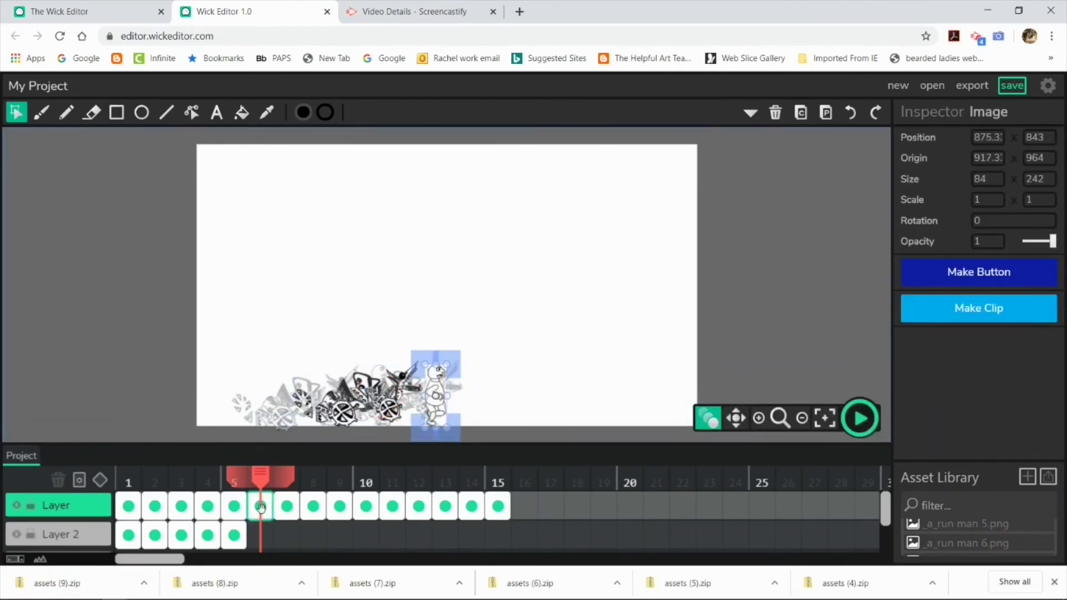
Copy the running man on frame 6 to Layer 2 and delete the original from the dragon's layer.
{"action": "key", "text": "ctrl+c"}
{"action": "left_click", "coordinate": [260, 535]}
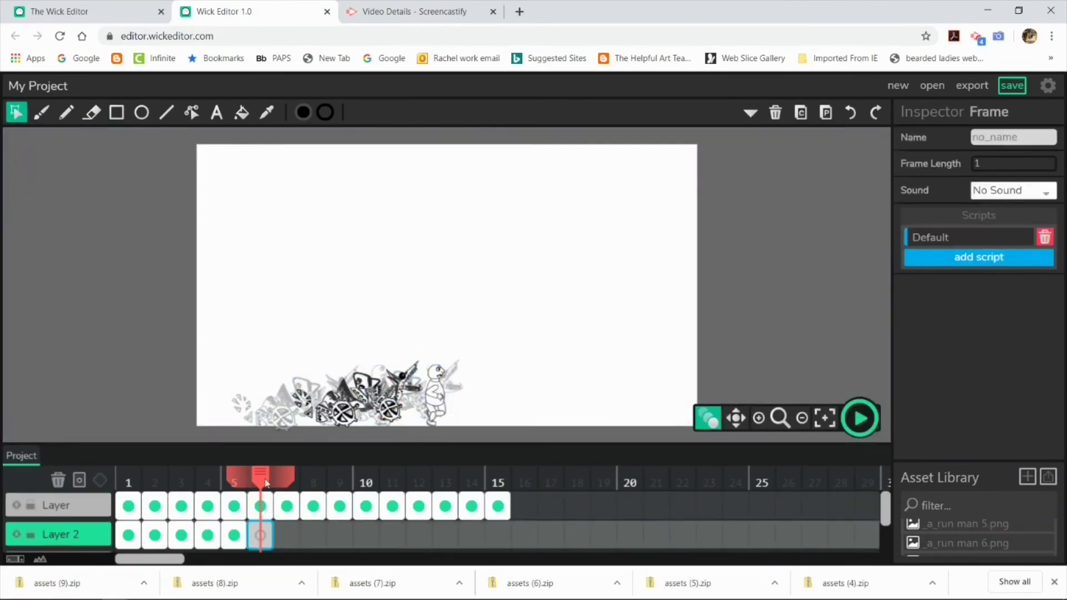
{"action": "key", "text": "ctrl+v"}
{"action": "left_click", "coordinate": [18, 535]}
{"action": "left_click", "coordinate": [260, 505]}
{"action": "left_click", "coordinate": [435, 390]}
{"action": "key", "text": "Delete"}
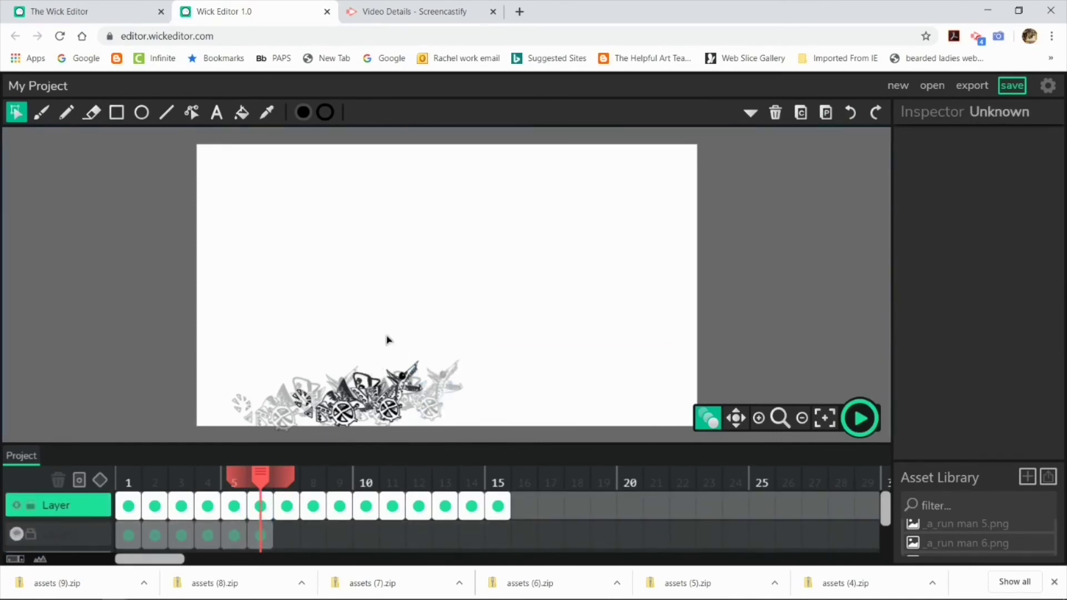
{"action": "left_click", "coordinate": [17, 534]}
Place _a_run man 7.png on frame 7 of Layer 2 and another run man image on frame 8, ahead of the dragon.
{"action": "left_click", "coordinate": [289, 507]}
{"action": "left_click", "coordinate": [293, 537]}
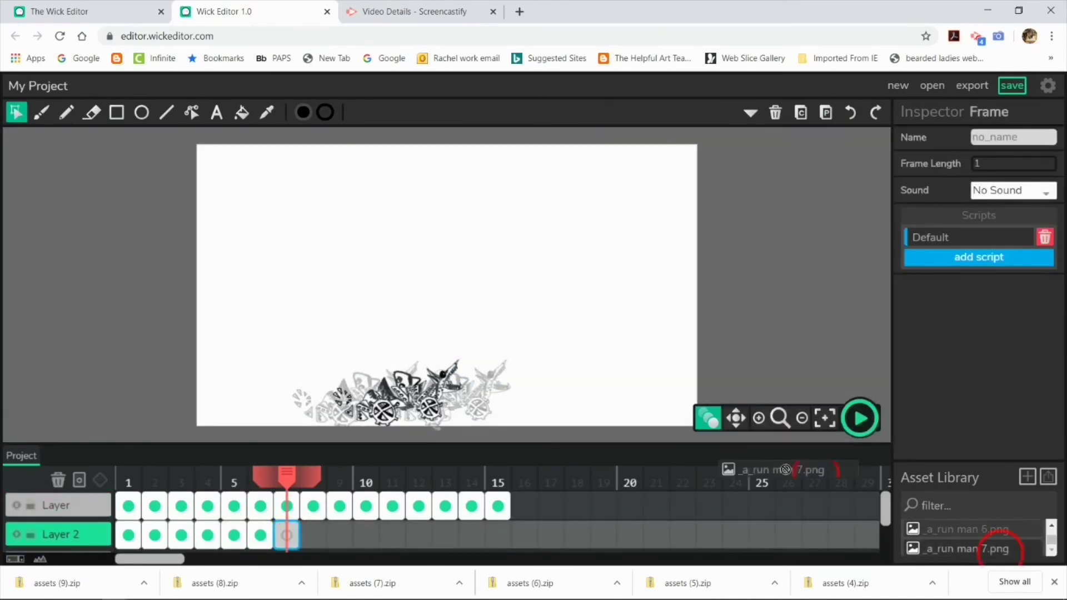
{"action": "left_click_drag", "start_coordinate": [785, 469], "coordinate": [297, 525]}
{"action": "left_click_drag", "start_coordinate": [969, 549], "coordinate": [475, 392]}
{"action": "left_click", "coordinate": [312, 535]}
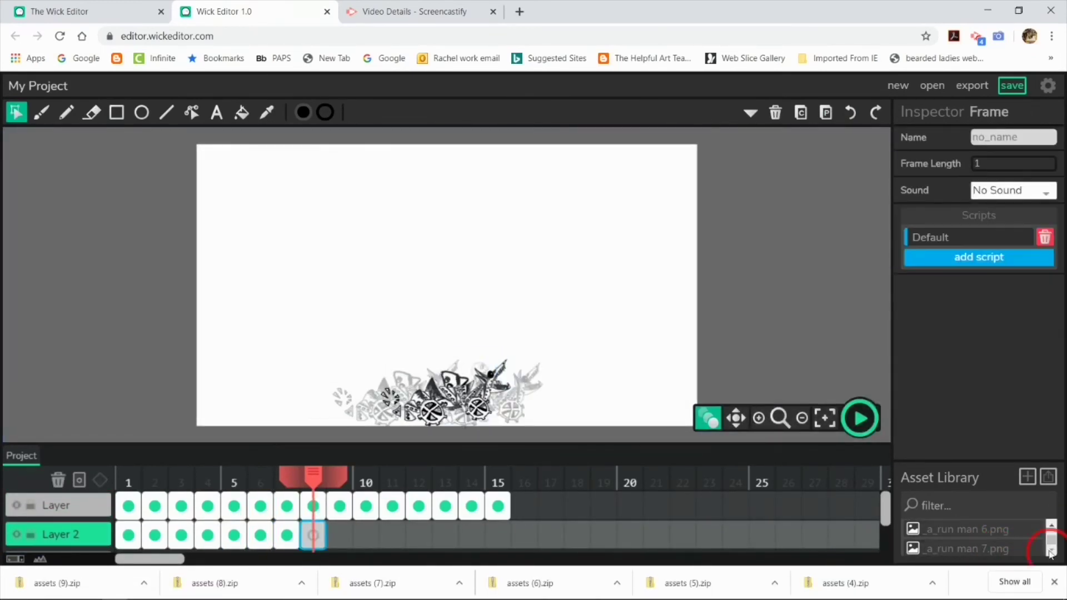
{"action": "left_click_drag", "start_coordinate": [975, 537], "coordinate": [546, 396]}
Place run man images on frames 9 and 10 of Layer 2, just in front of the dragon.
{"action": "left_click", "coordinate": [339, 535]}
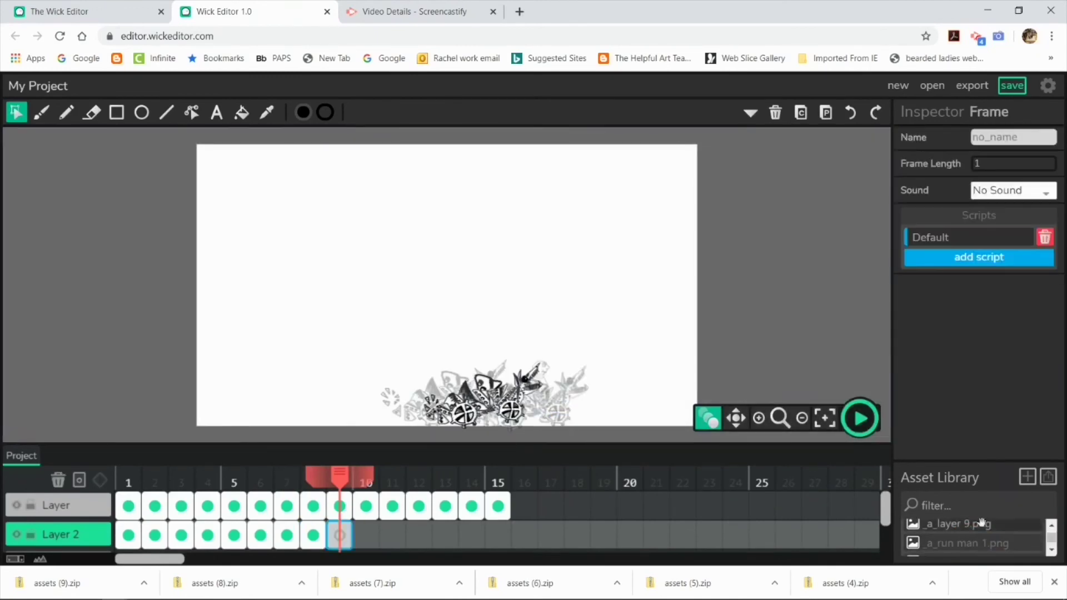
{"action": "left_click", "coordinate": [366, 535]}
{"action": "scroll", "coordinate": [999, 540], "scroll_direction": "down", "scroll_amount": 1}
{"action": "left_click_drag", "start_coordinate": [1039, 539], "coordinate": [615, 405]}
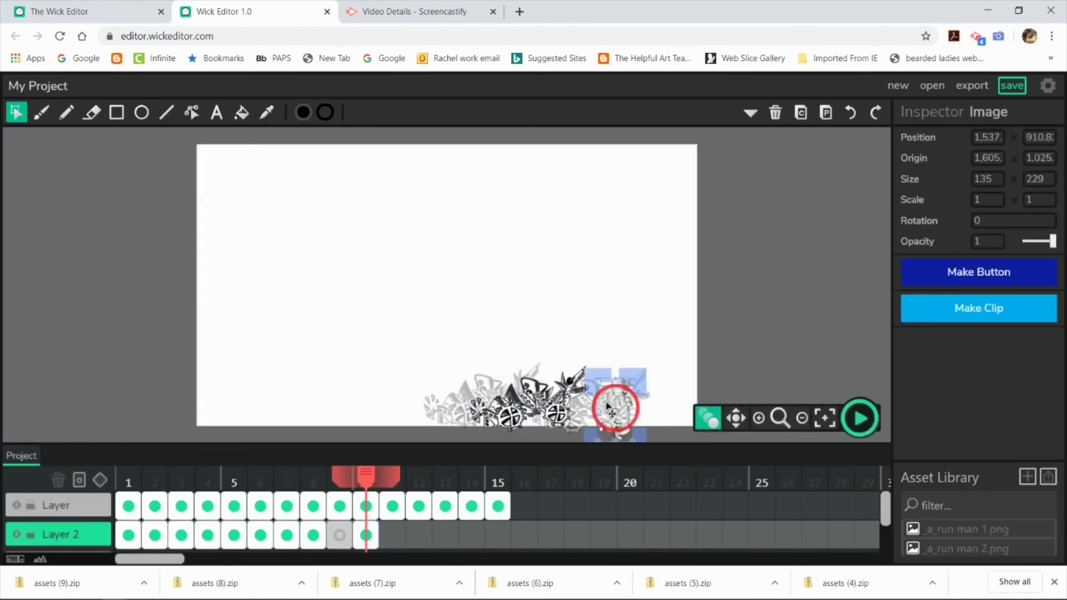
{"action": "left_click", "coordinate": [339, 535]}
{"action": "scroll", "coordinate": [994, 539], "scroll_direction": "up", "scroll_amount": 1}
{"action": "left_click_drag", "start_coordinate": [981, 530], "coordinate": [556, 392]}
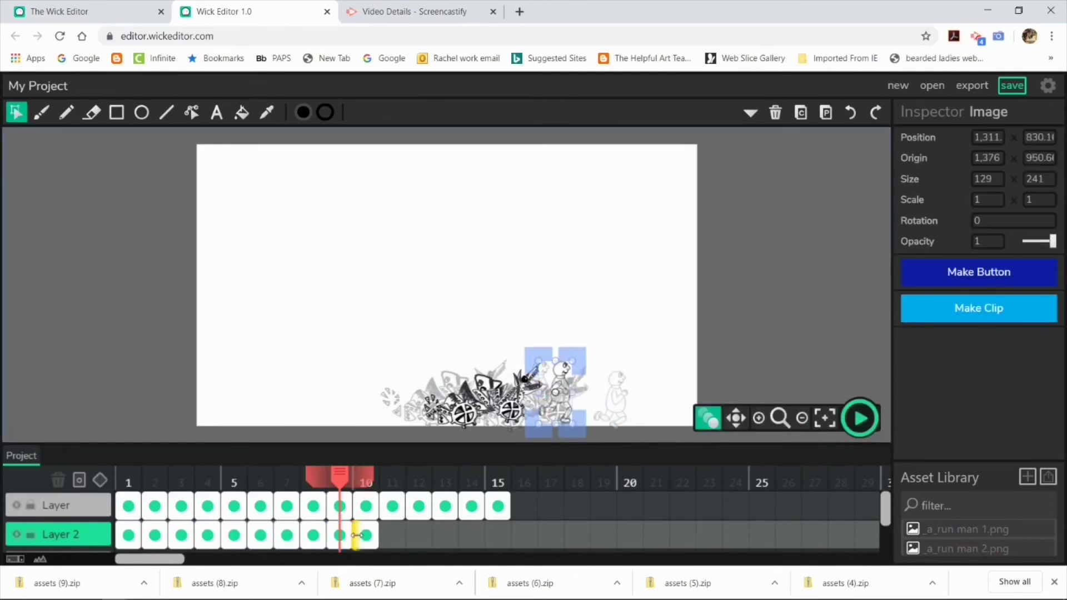
Place run man images on frames 11 and 12 of Layer 2, and preview the animation.
{"action": "left_click", "coordinate": [366, 535]}
{"action": "left_click", "coordinate": [393, 535]}
{"action": "scroll", "coordinate": [1003, 547], "scroll_direction": "down", "scroll_amount": 1}
{"action": "left_click_drag", "start_coordinate": [995, 540], "coordinate": [659, 407]}
{"action": "left_click", "coordinate": [419, 535]}
{"action": "scroll", "coordinate": [978, 536], "scroll_direction": "down", "scroll_amount": 1}
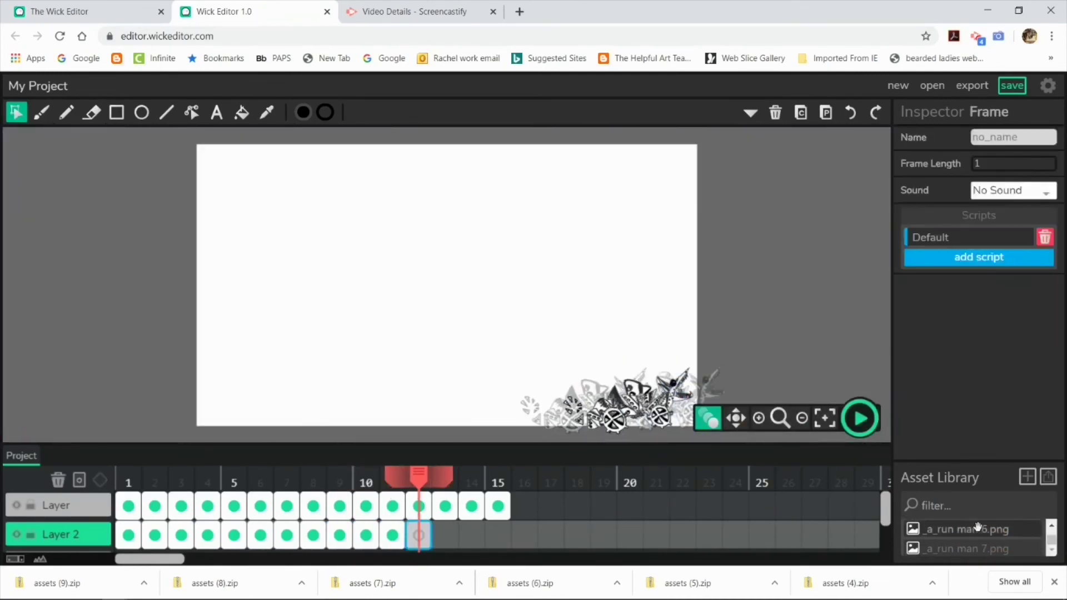
{"action": "left_click_drag", "start_coordinate": [961, 539], "coordinate": [702, 388]}
{"action": "left_click", "coordinate": [855, 415]}
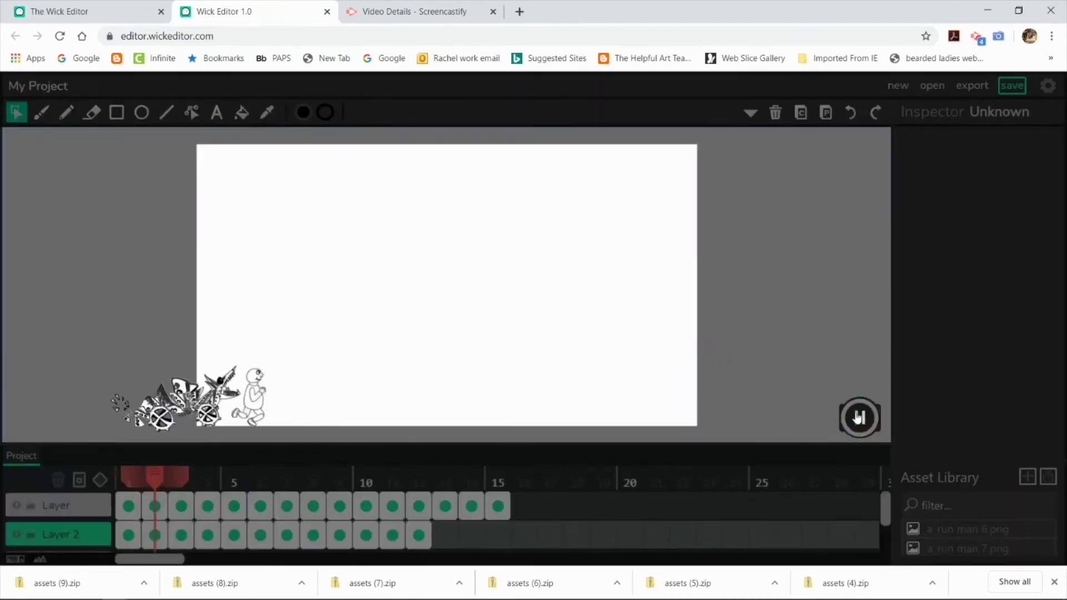
{"action": "left_click", "coordinate": [856, 415]}
Add a third layer and upload background.jpg to the Asset Library.
{"action": "left_click", "coordinate": [86, 555]}
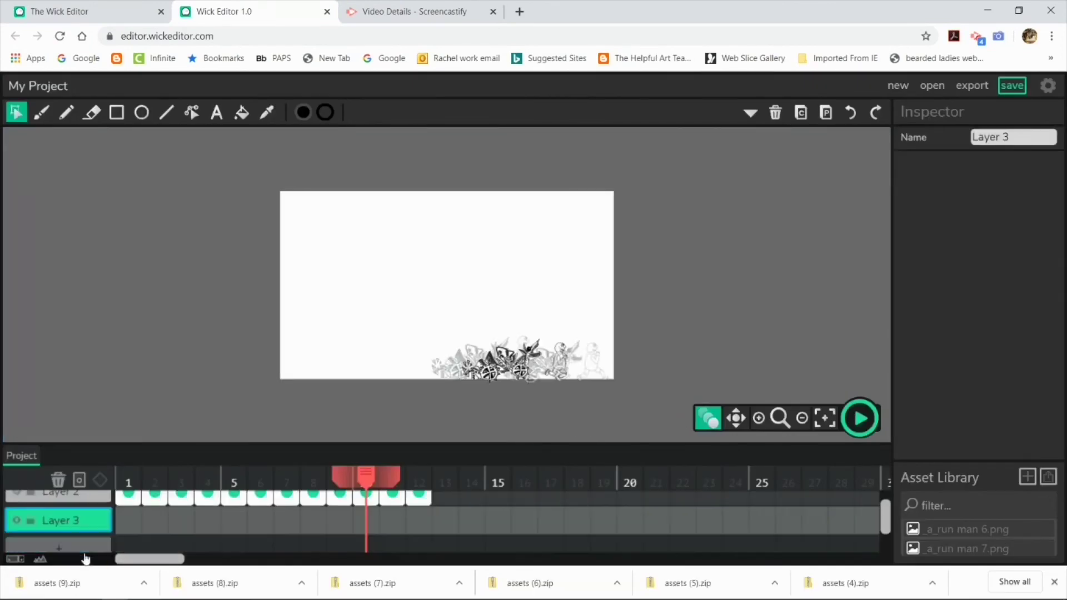
{"action": "left_click", "coordinate": [1049, 478]}
{"action": "left_click", "coordinate": [60, 160]}
{"action": "double_click", "coordinate": [164, 95]}
{"action": "double_click", "coordinate": [178, 139]}
{"action": "scroll", "coordinate": [431, 167], "scroll_direction": "down", "scroll_amount": 6}
{"action": "scroll", "coordinate": [68, 132], "scroll_direction": "up", "scroll_amount": 3}
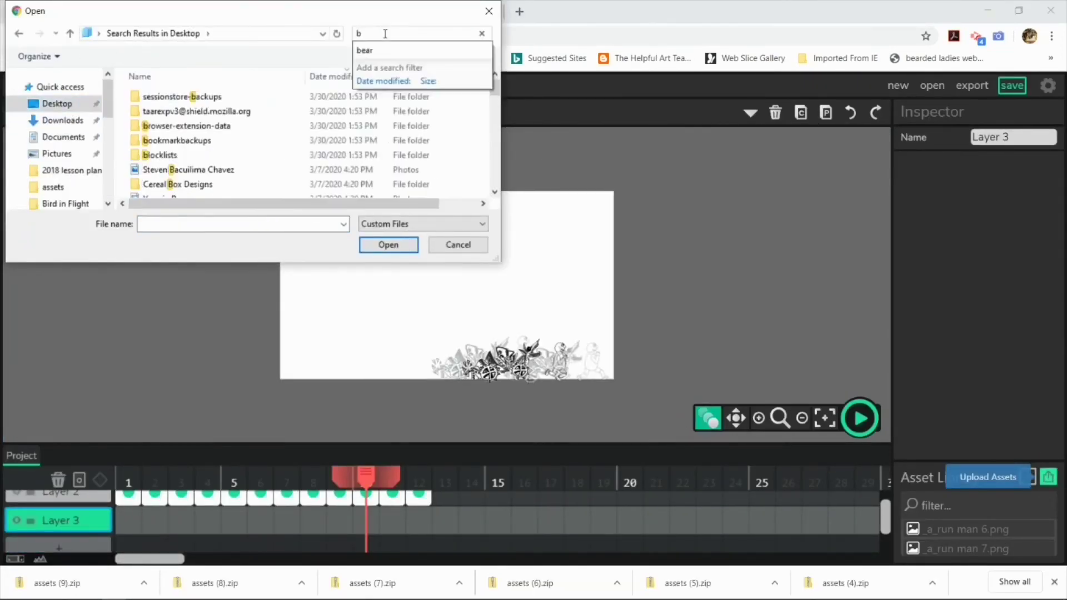
{"action": "left_click", "coordinate": [55, 117]}
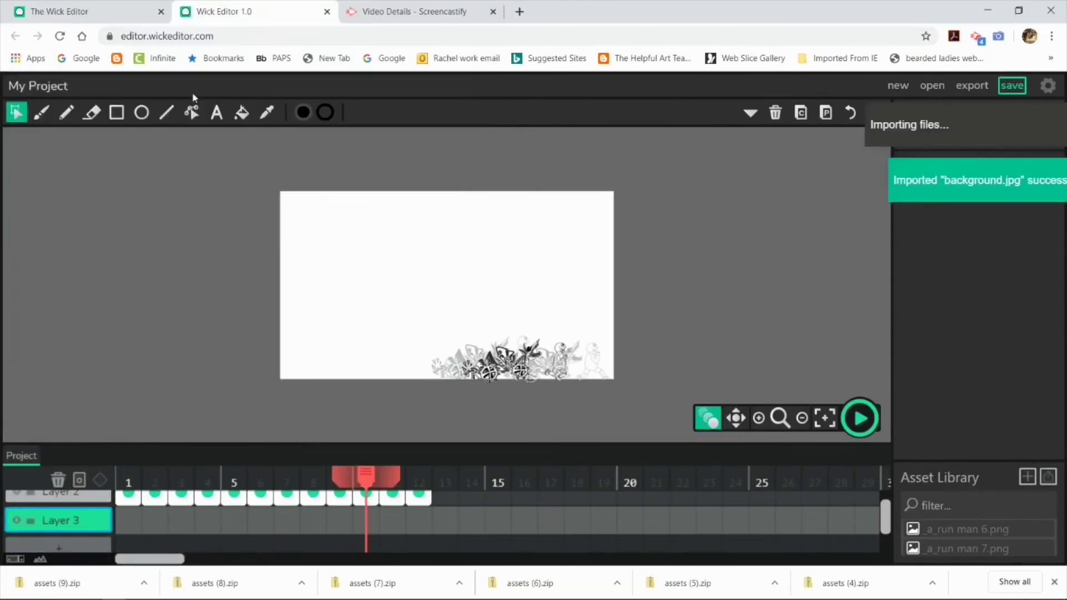
Place background.jpg on frame 1 of Layer 3 and extend that frame through frame 15.
{"action": "left_click", "coordinate": [1003, 550]}
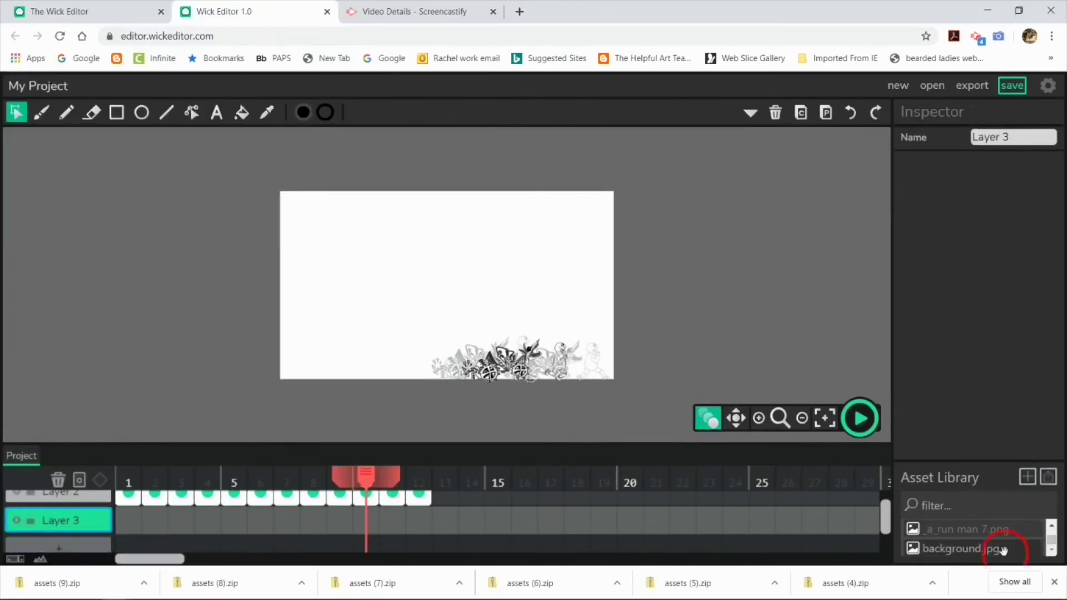
{"action": "left_click", "coordinate": [128, 520]}
{"action": "left_click_drag", "start_coordinate": [1003, 550], "coordinate": [454, 263]}
{"action": "left_click_drag", "start_coordinate": [139, 520], "coordinate": [509, 548]}
Play the animation with its background from frame 1 and save the project.
{"action": "left_click", "coordinate": [128, 479]}
{"action": "left_click", "coordinate": [780, 418]}
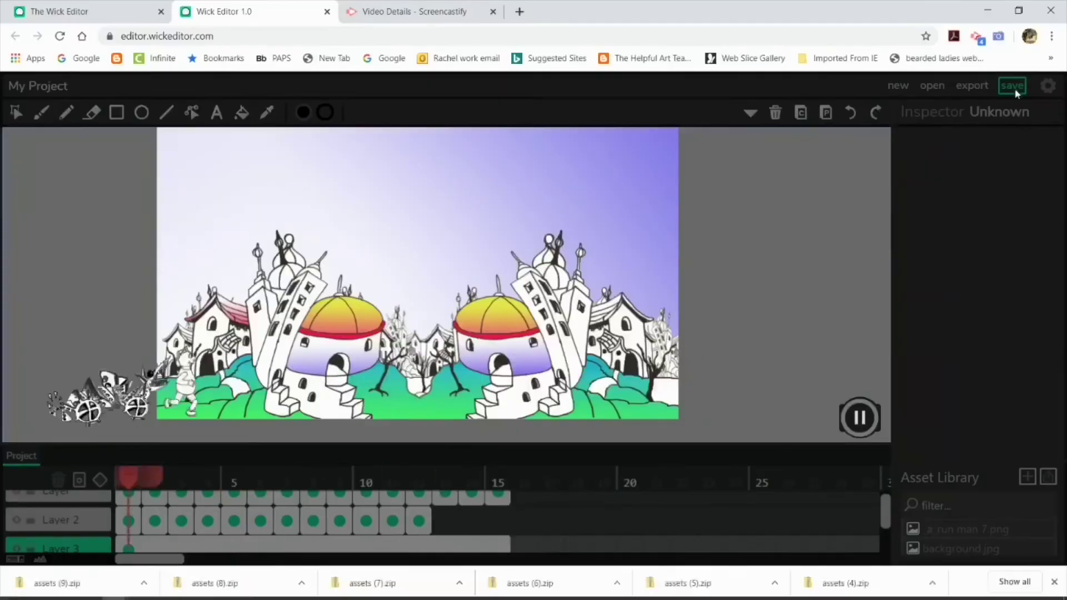
{"action": "left_click", "coordinate": [1012, 85]}
Export the project as an MP4 video and rename the downloaded file man vs machine.
{"action": "left_click", "coordinate": [972, 85]}
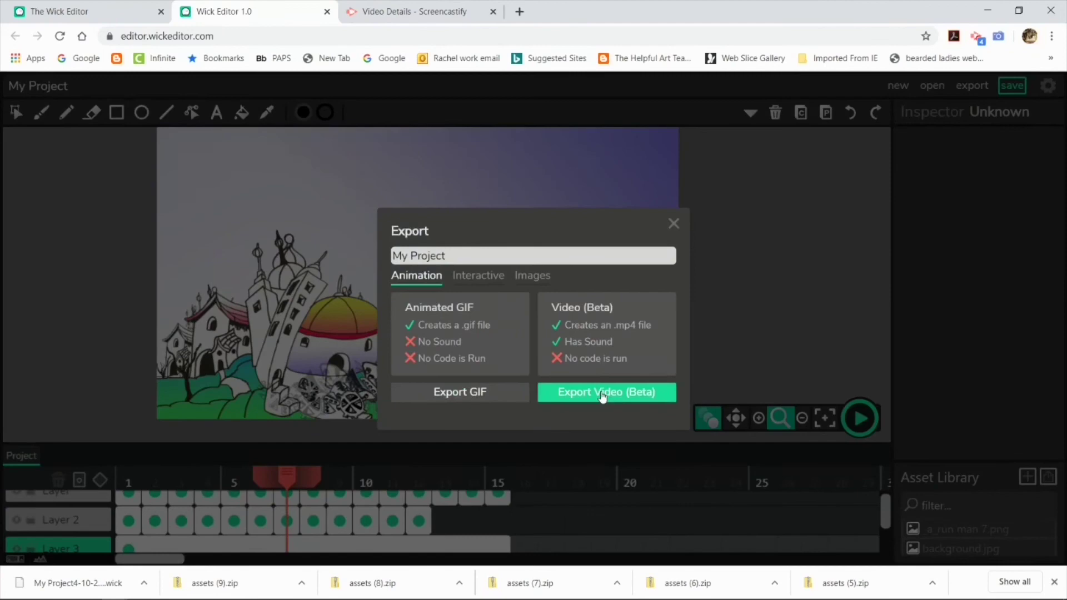
{"action": "left_click", "coordinate": [602, 394]}
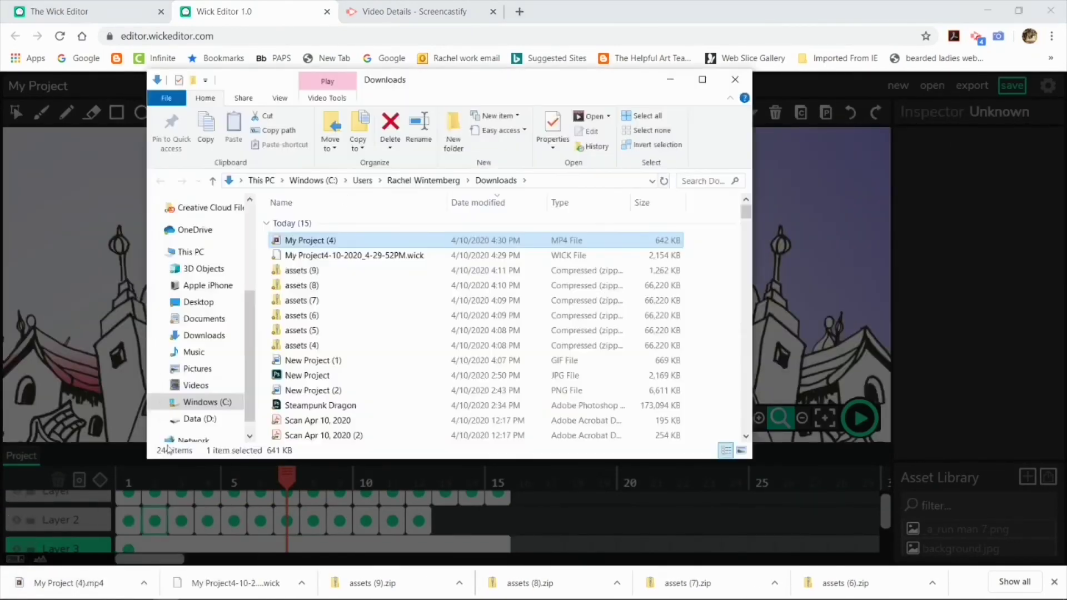
{"action": "left_click", "coordinate": [211, 473]}
{"action": "type", "text": "man vs machine"}
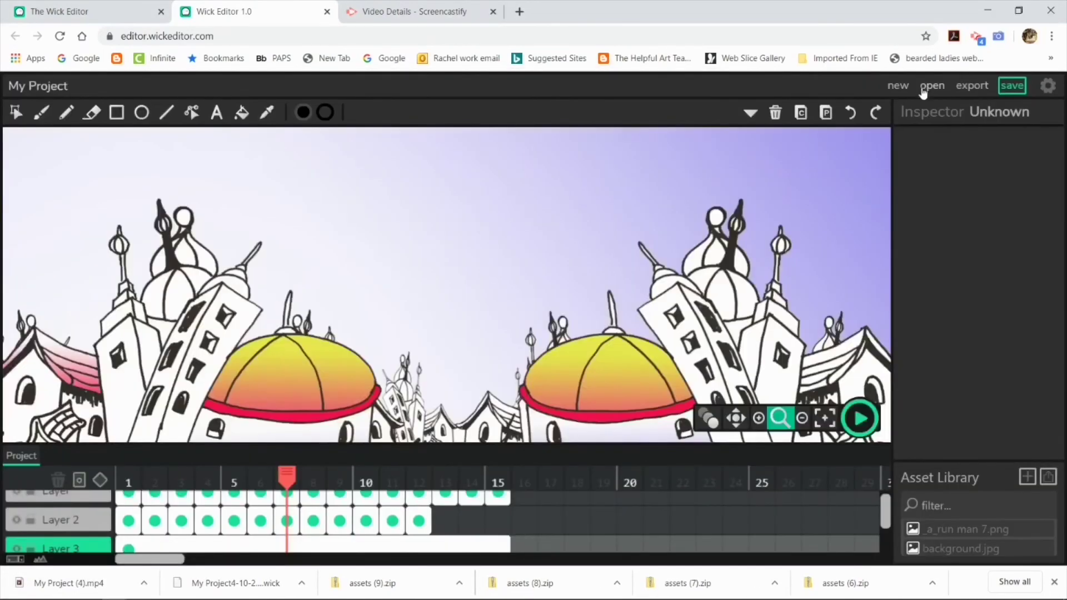
Export the project as an animated GIF and rename the downloaded file man vs machine.
{"action": "left_click", "coordinate": [971, 85]}
{"action": "left_click", "coordinate": [460, 390]}
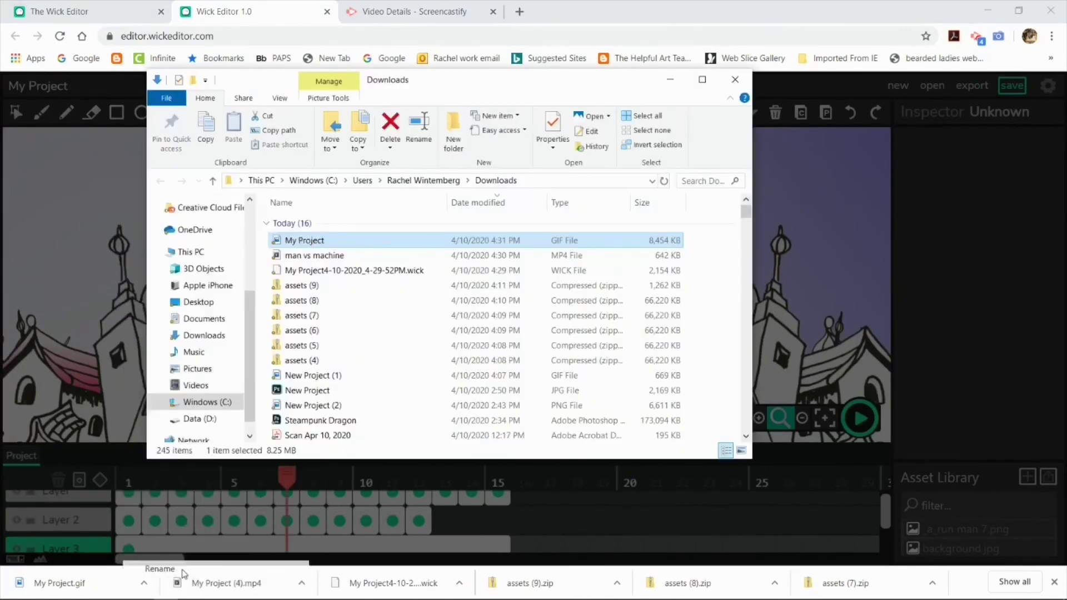
{"action": "key", "text": "F2"}
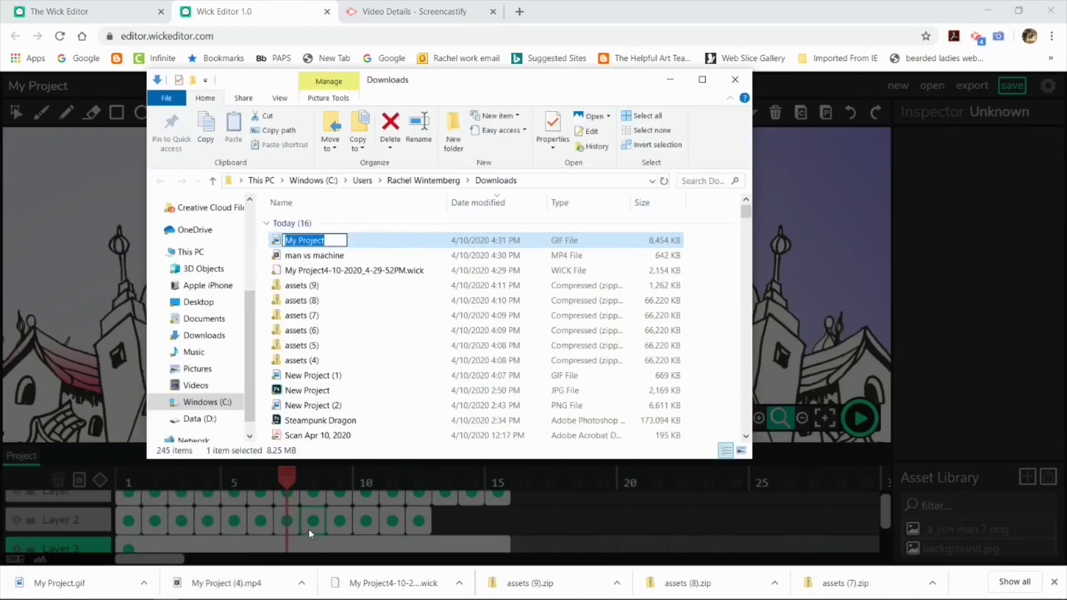
{"action": "type", "text": "man vs machine"}
{"action": "key", "text": "Return"}
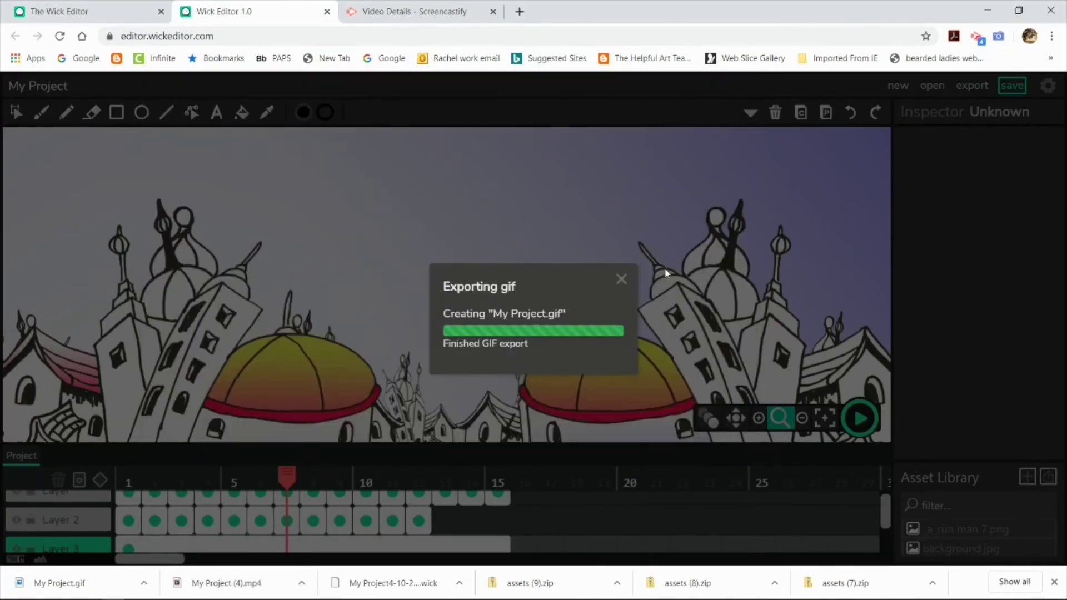
{"action": "left_click", "coordinate": [620, 279]}
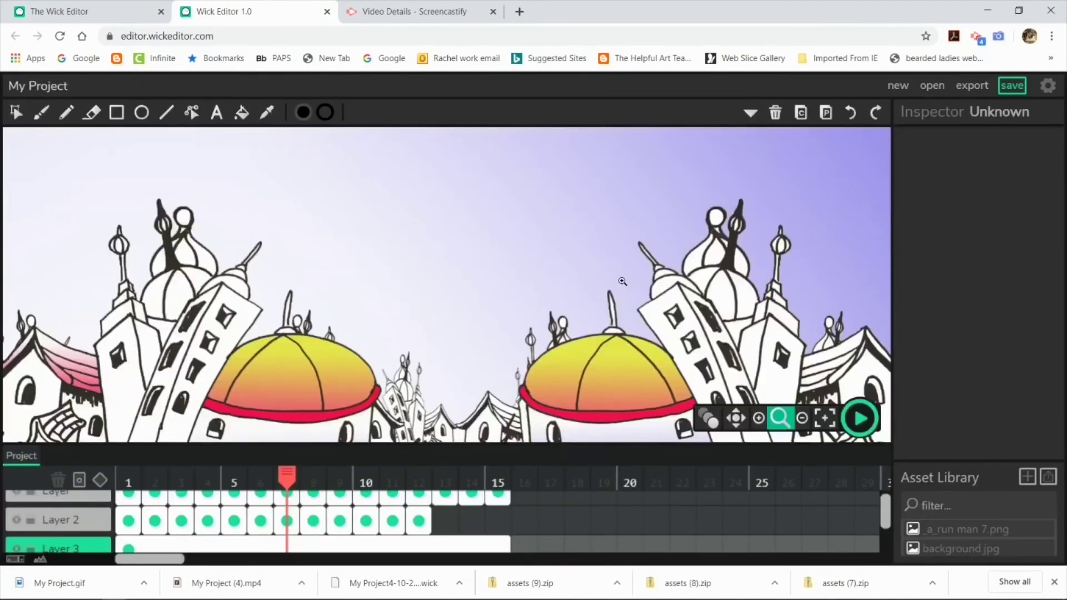